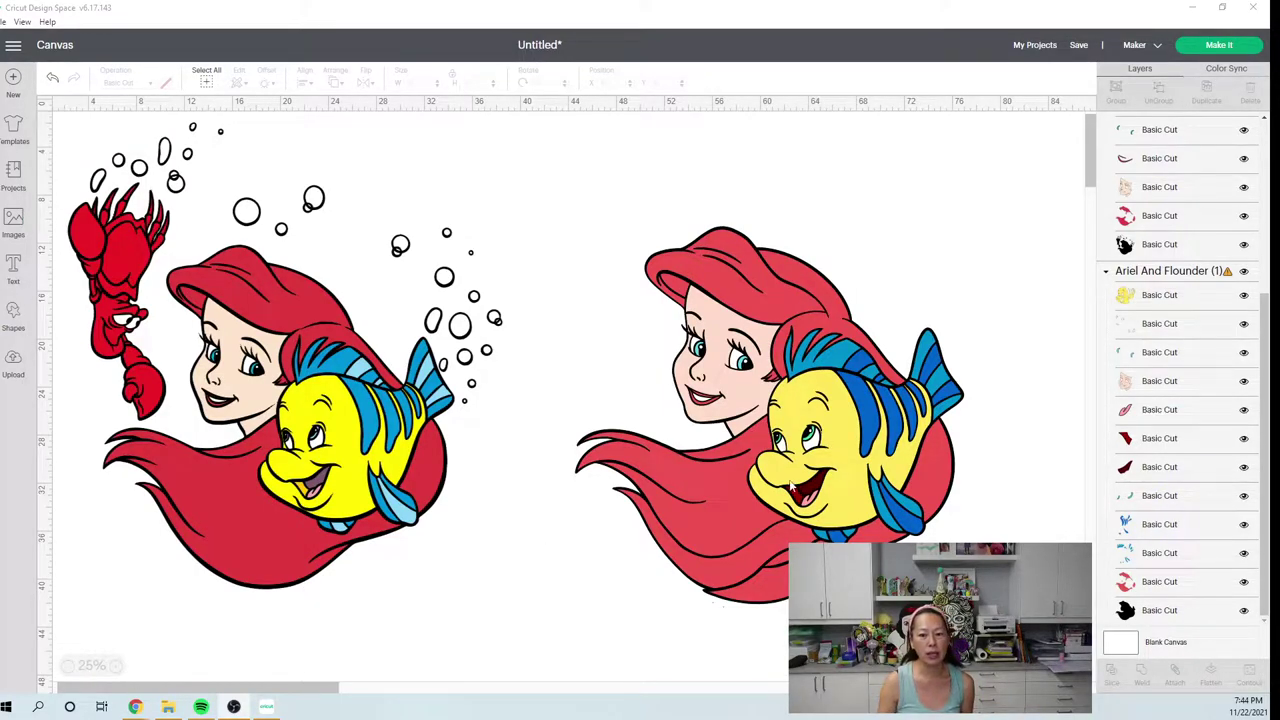
Reposition the two Ariel and Flounder images on the canvas, raising the one without bubbles.
click(805, 481)
drag(805, 481, 807, 405)
click(530, 450)
drag(397, 485, 445, 463)
drag(441, 373, 440, 372)
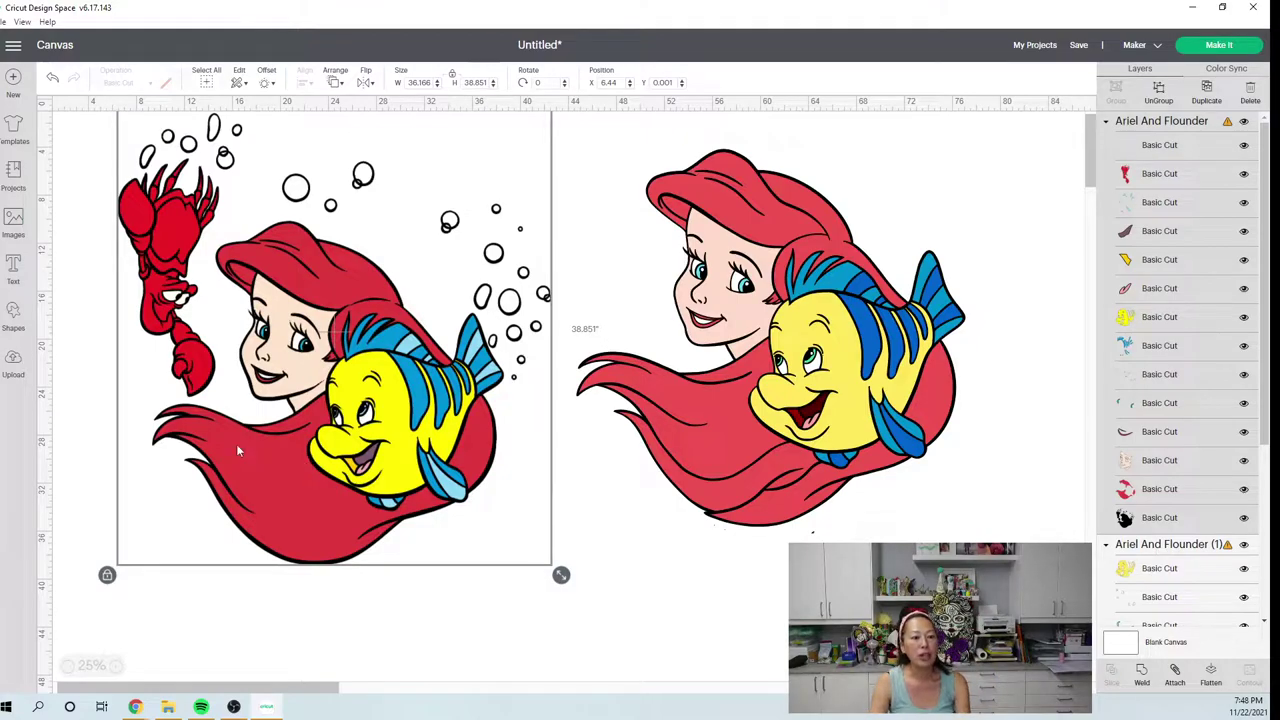
Add the uploaded image of Ariel in a pink dress to the canvas.
click(13, 232)
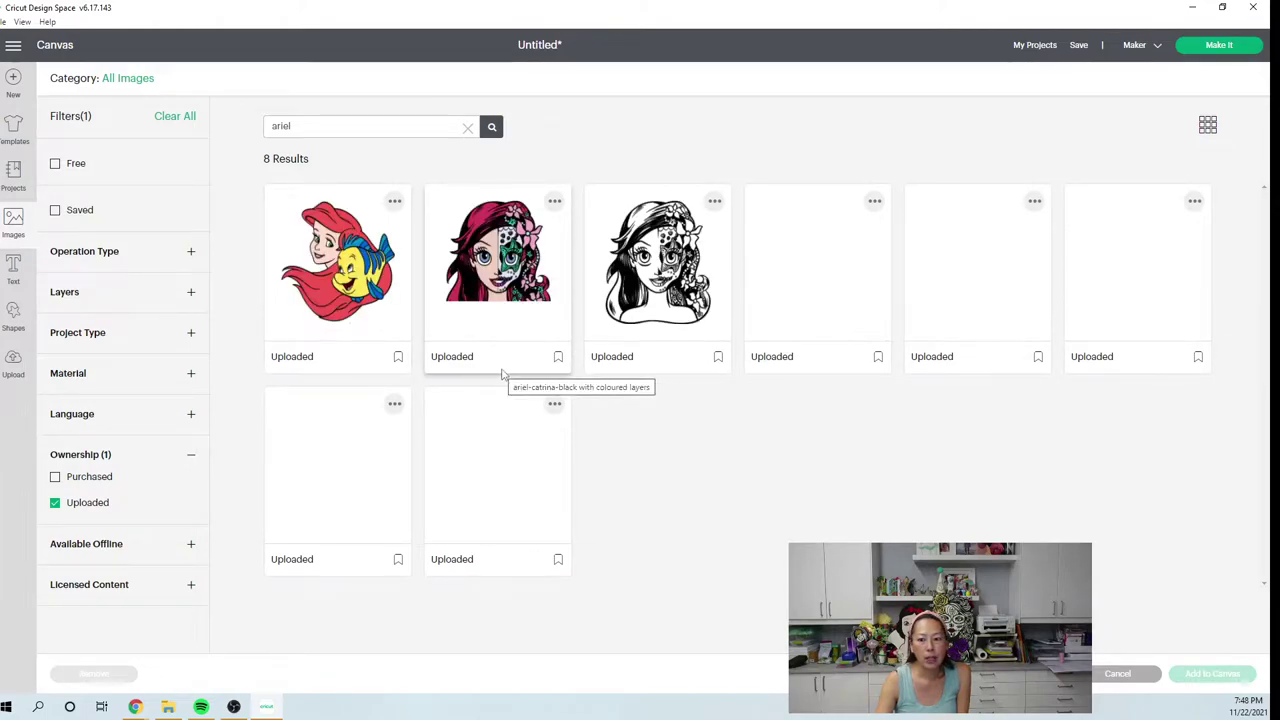
click(1000, 282)
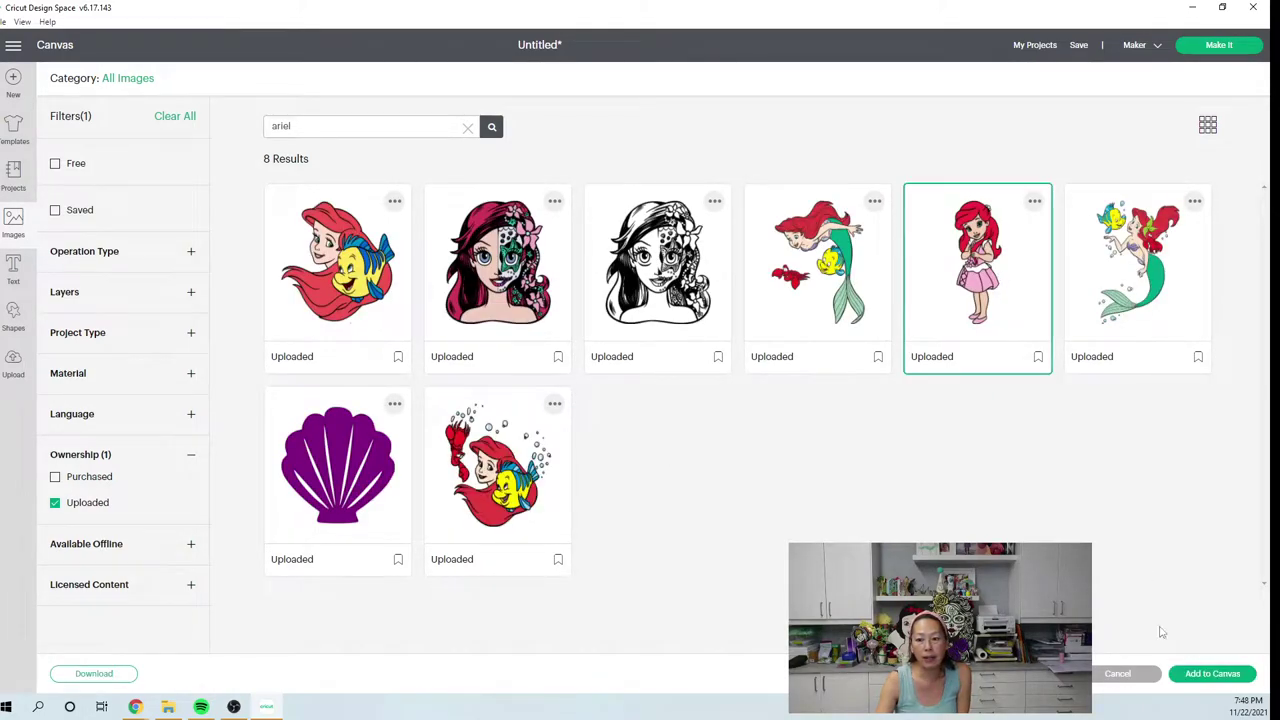
double_click(533, 488)
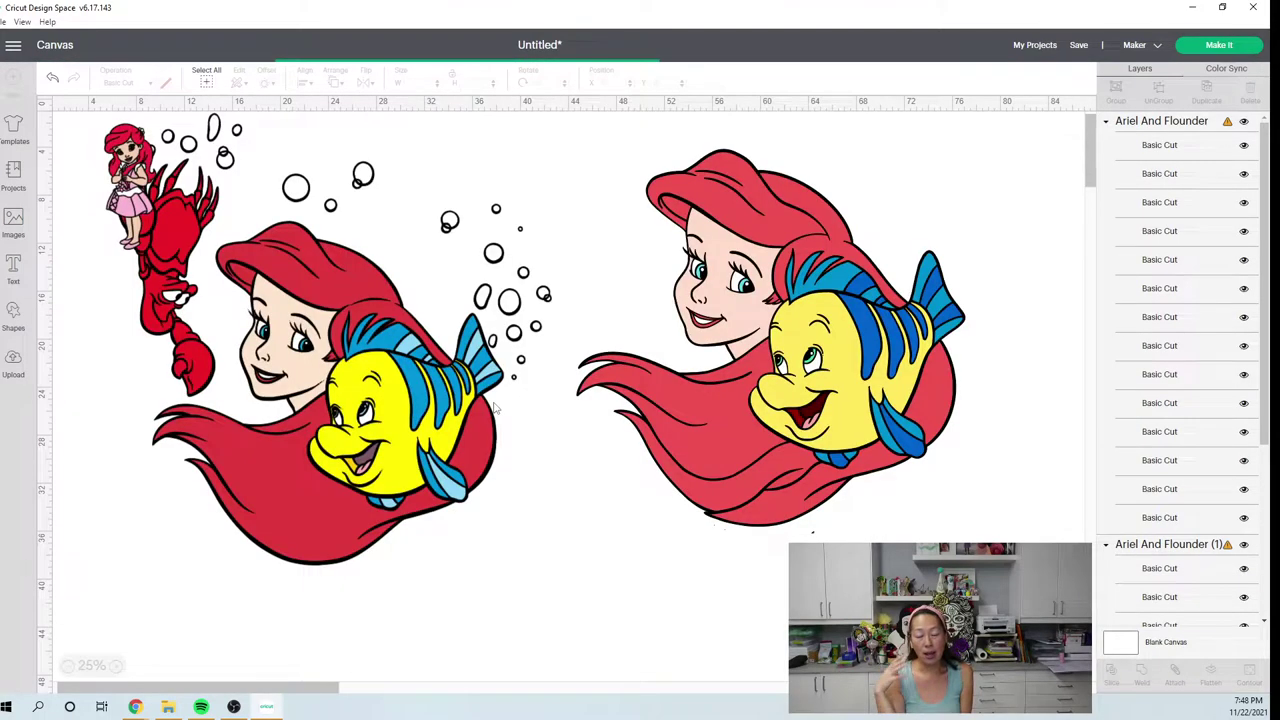
Enlarge the pink-dress Ariel to about 13.4 by 32.7 inches and place her between the two Ariel and Flounder images.
click(146, 222)
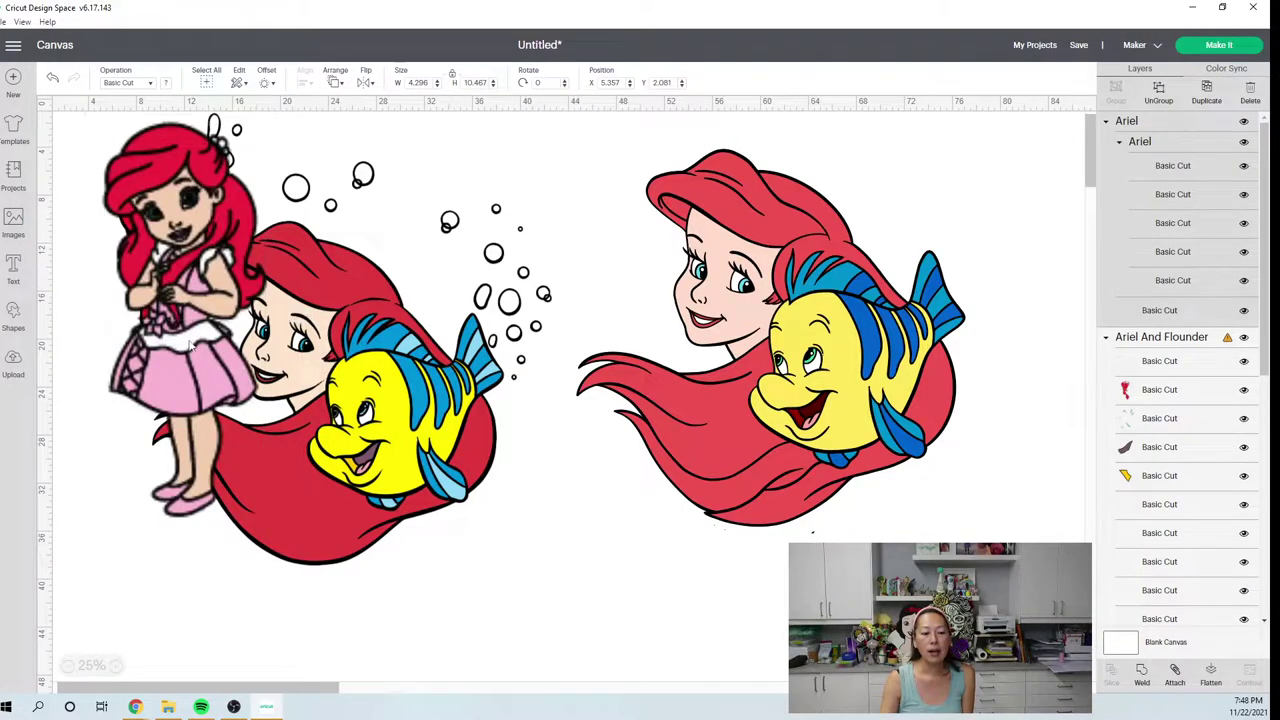
drag(209, 354, 600, 462)
drag(660, 418, 840, 432)
drag(537, 333, 634, 257)
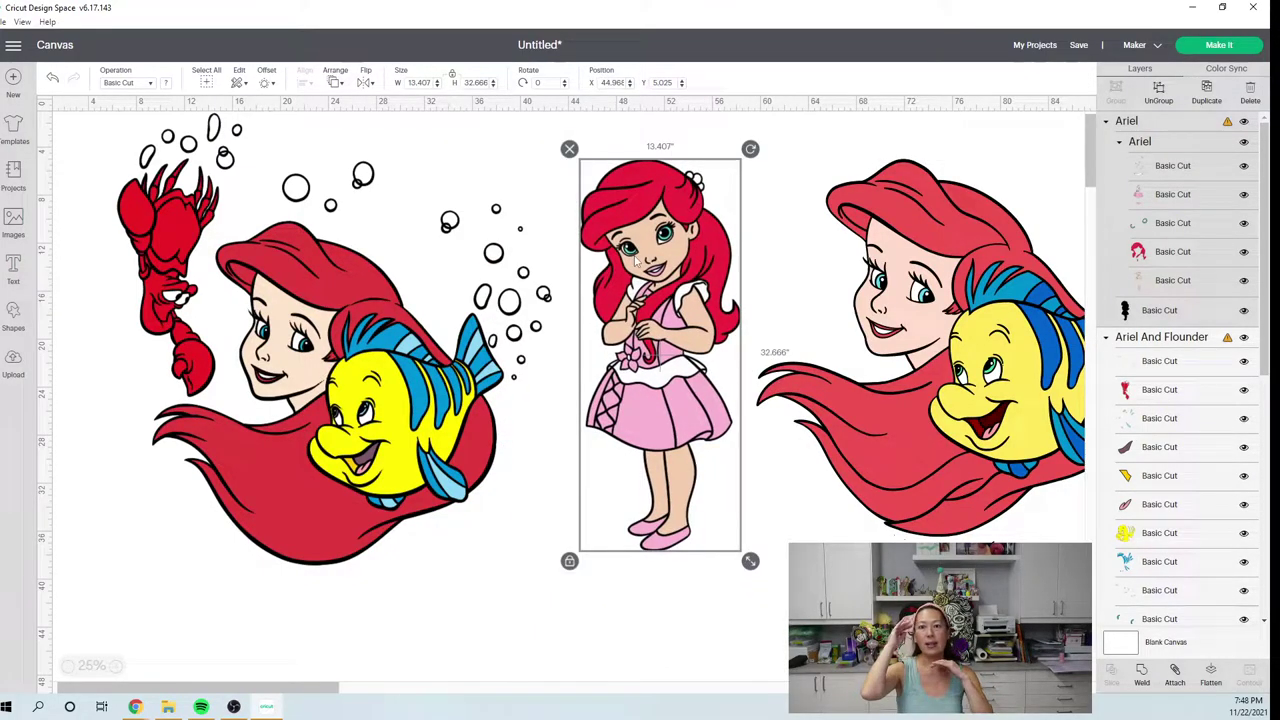
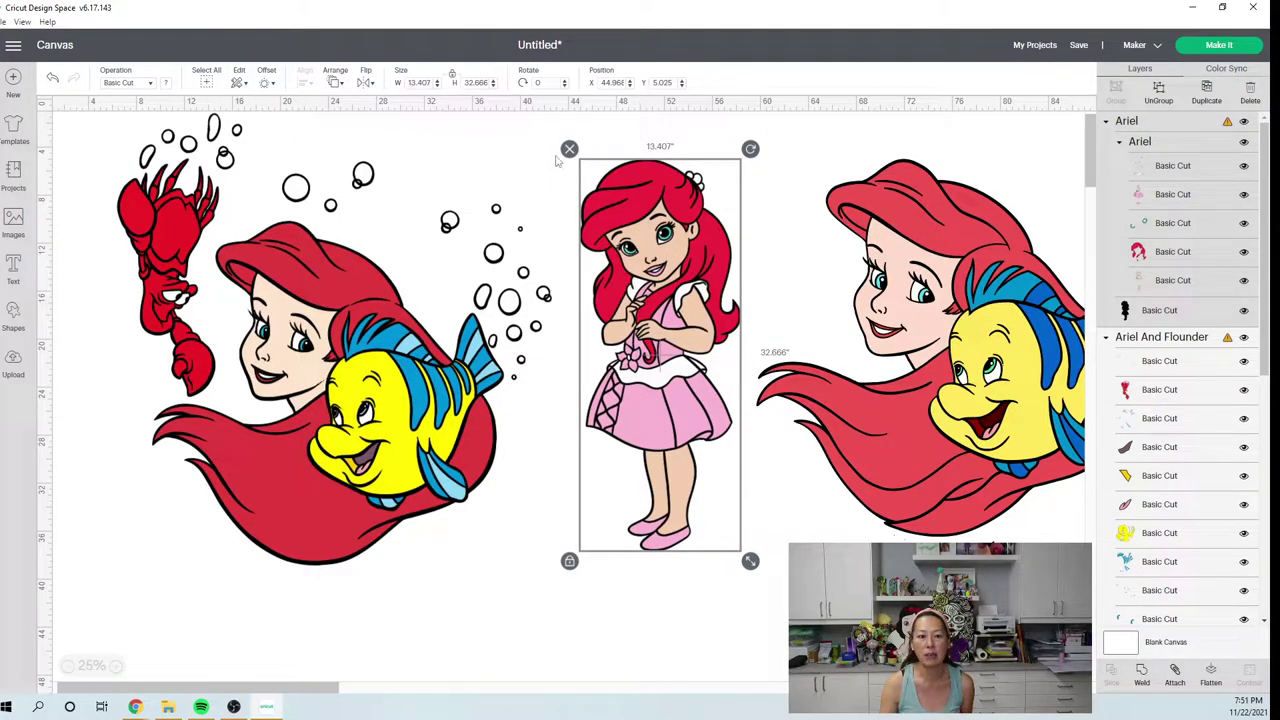
Set the pink-dress Ariel's height to 48 inches with proportions locked.
click(478, 83)
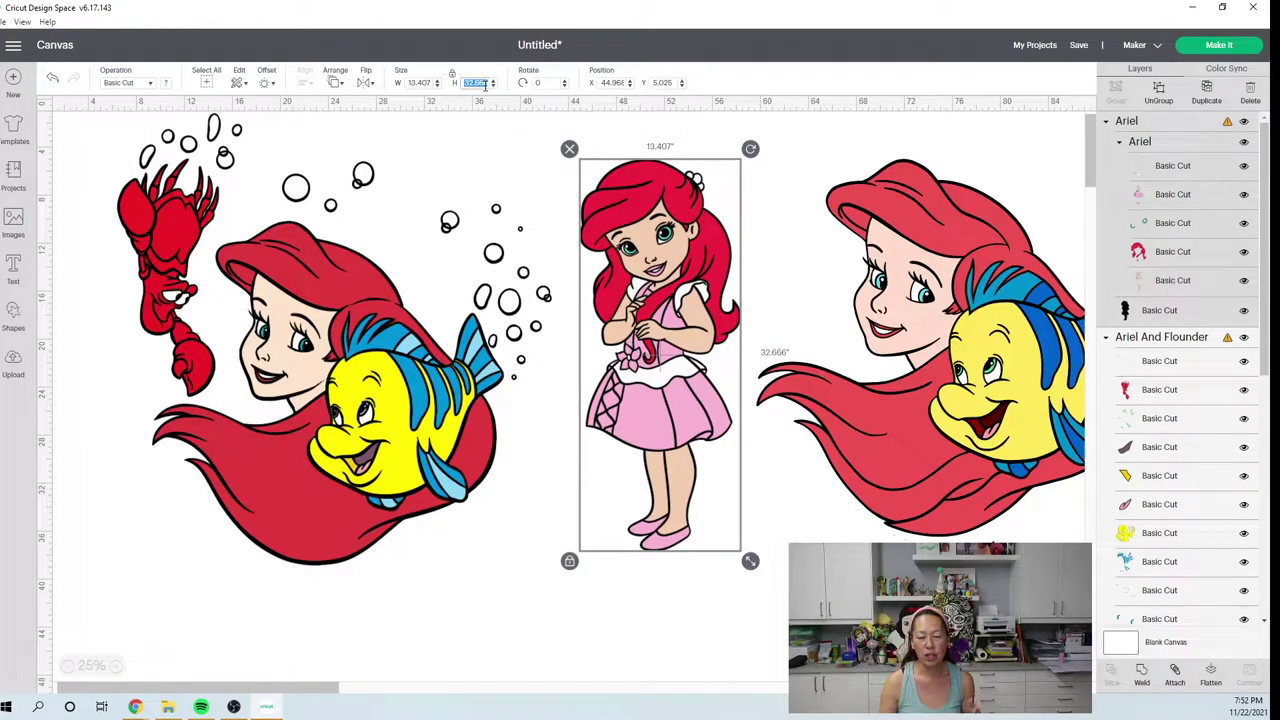
text(48)
key(Tab)
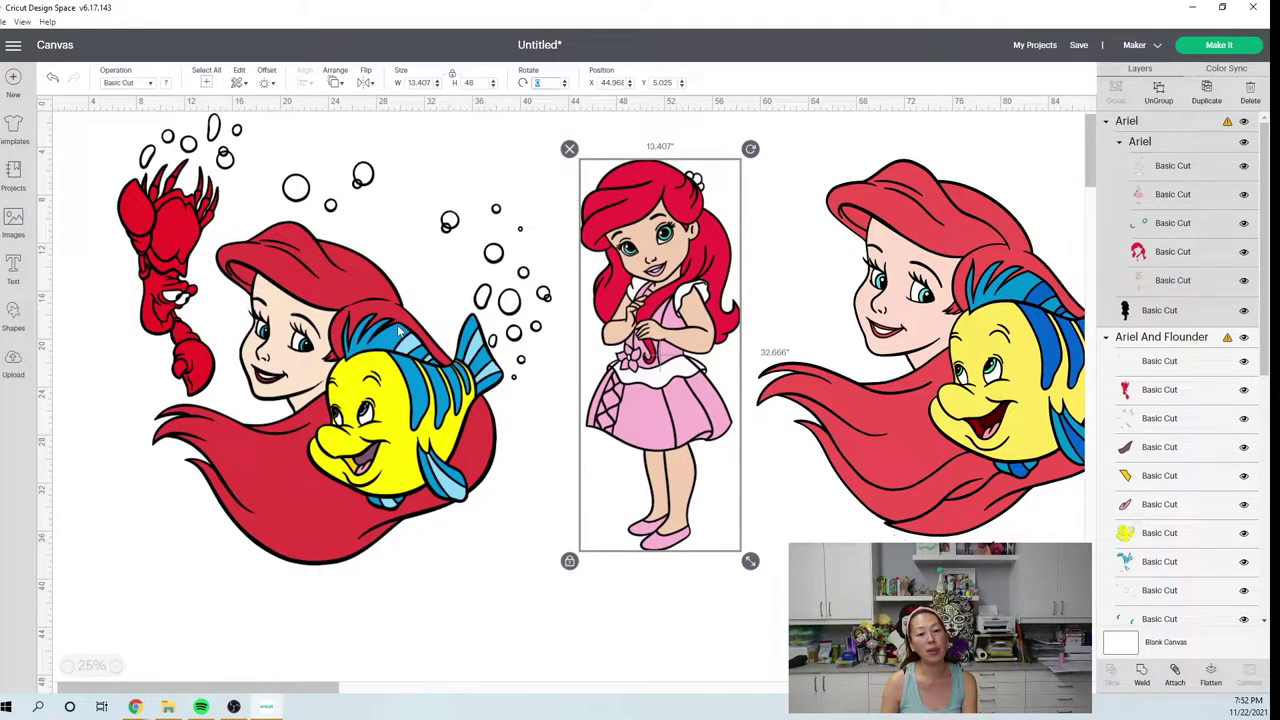
Delete both Ariel and Flounder images and move the pink-dress Ariel left, to about X 18.08, Y 3.75.
click(305, 243)
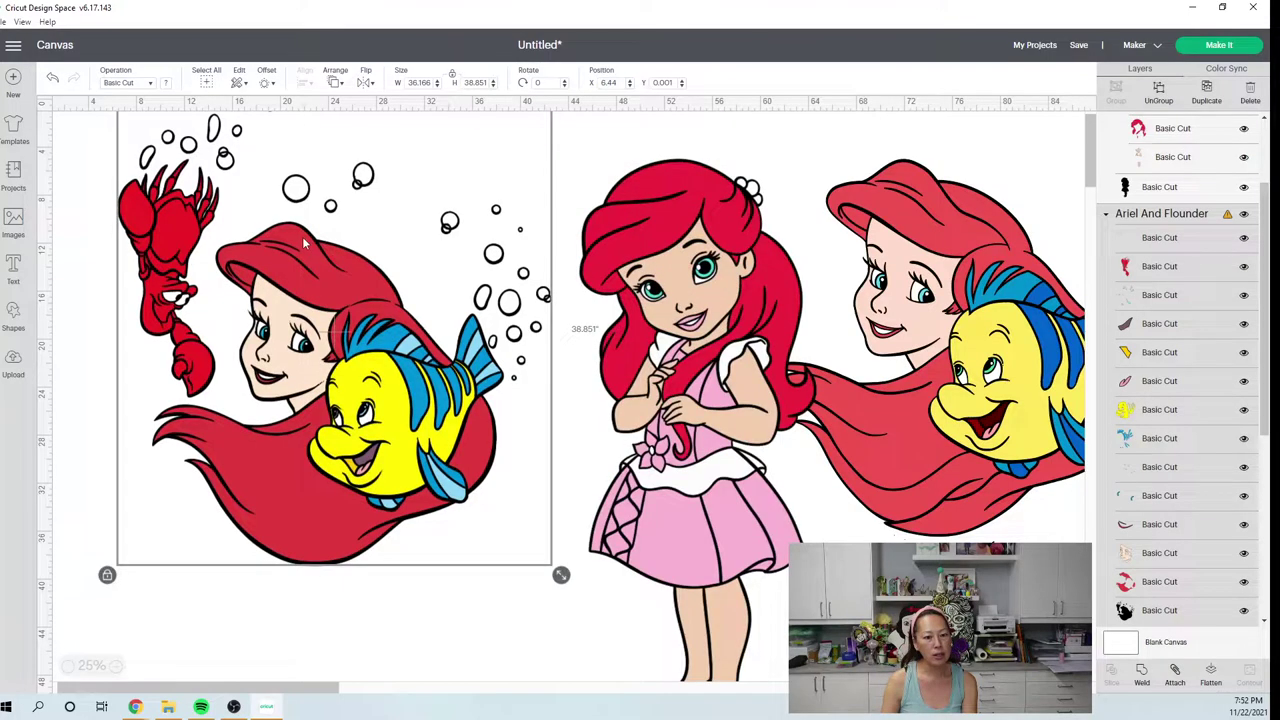
key(Delete)
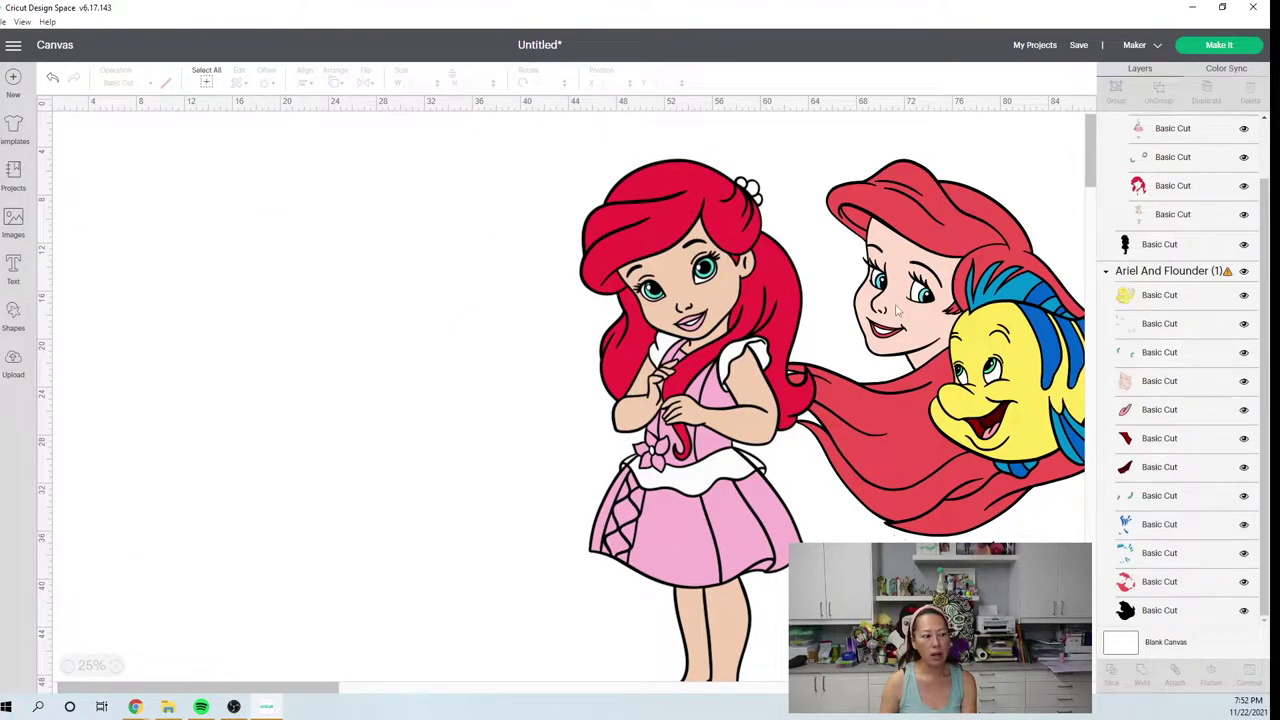
click(958, 318)
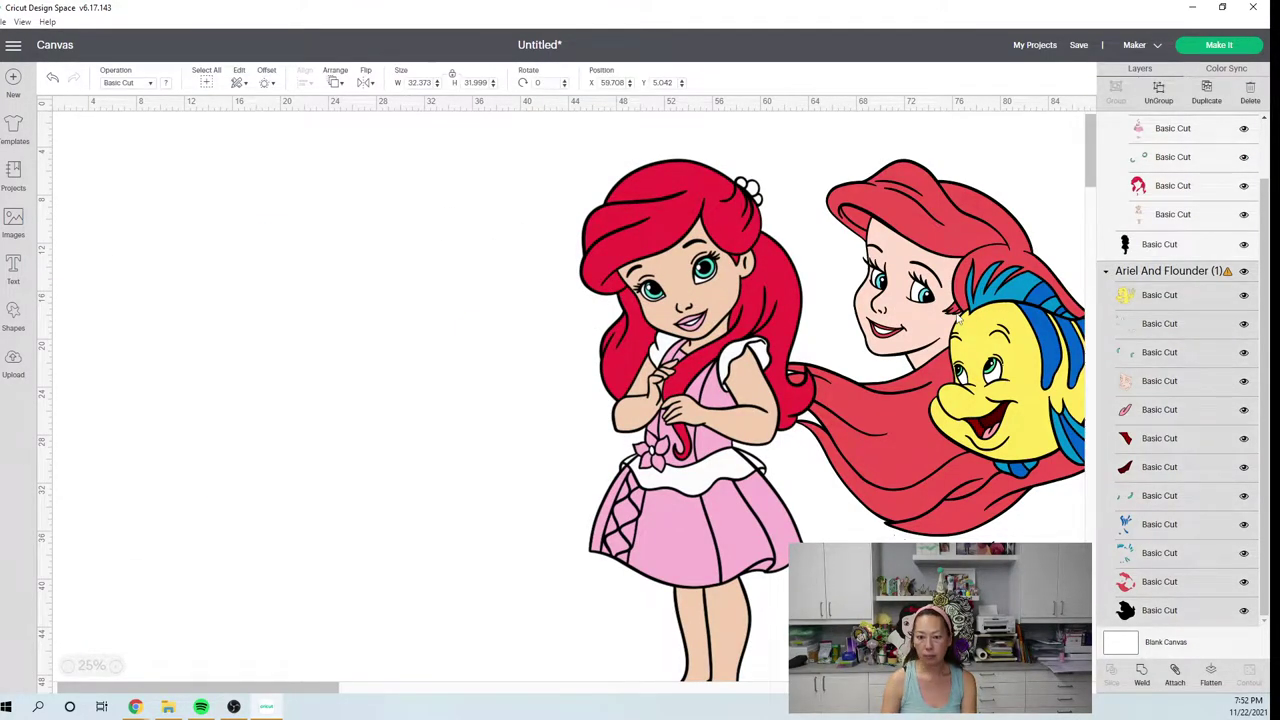
key(Delete)
click(720, 322)
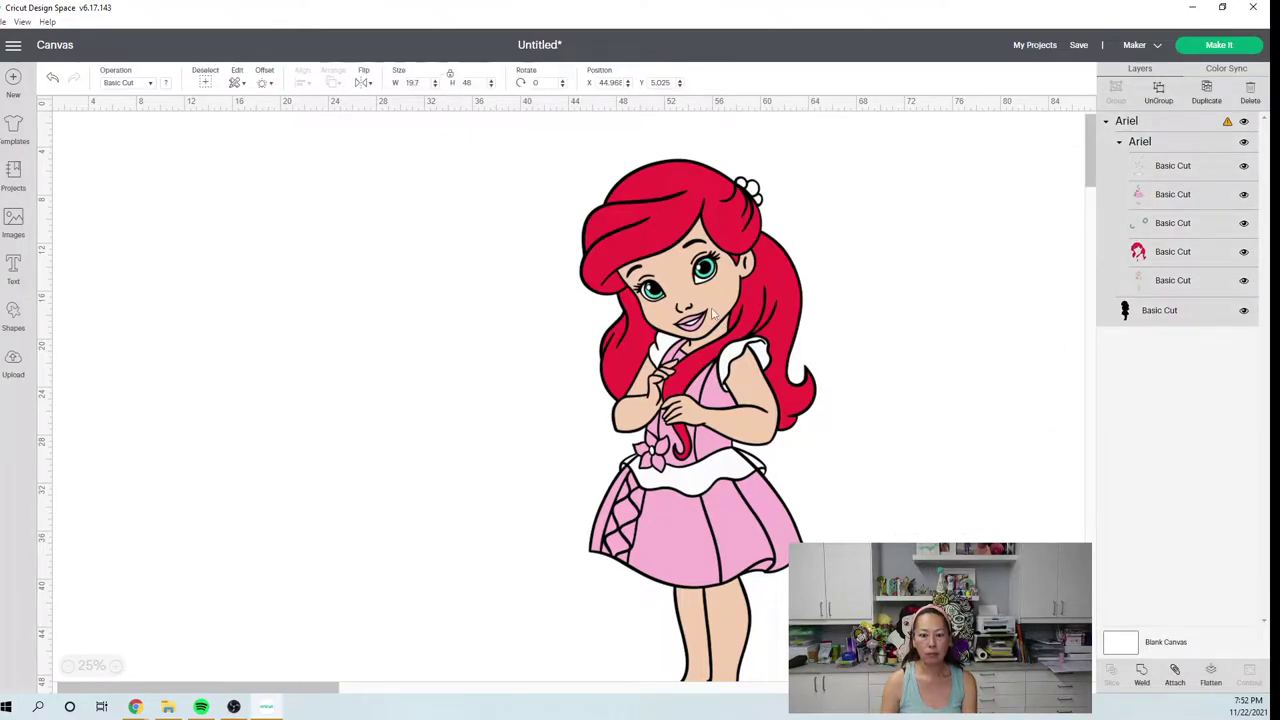
drag(630, 308, 306, 291)
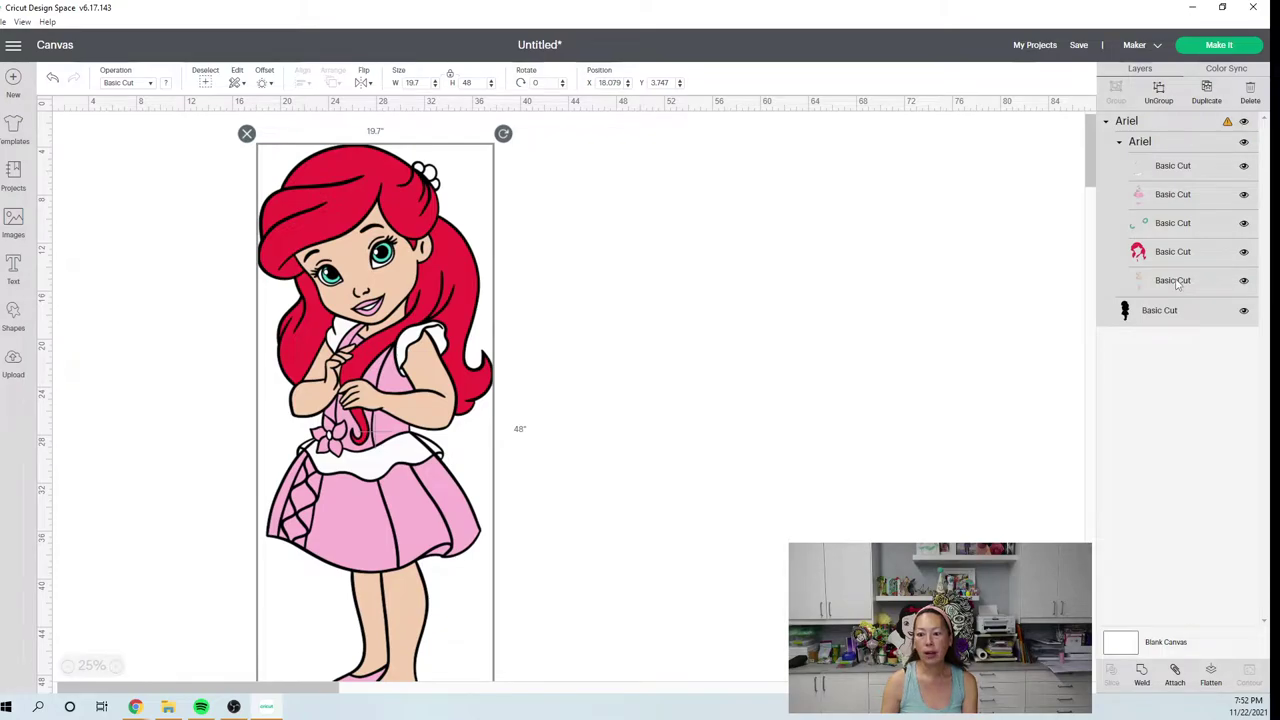
Hide all contours of the skin-coloured layer except the face, and move the figure to about X 19.8, Y 8.8.
click(1176, 282)
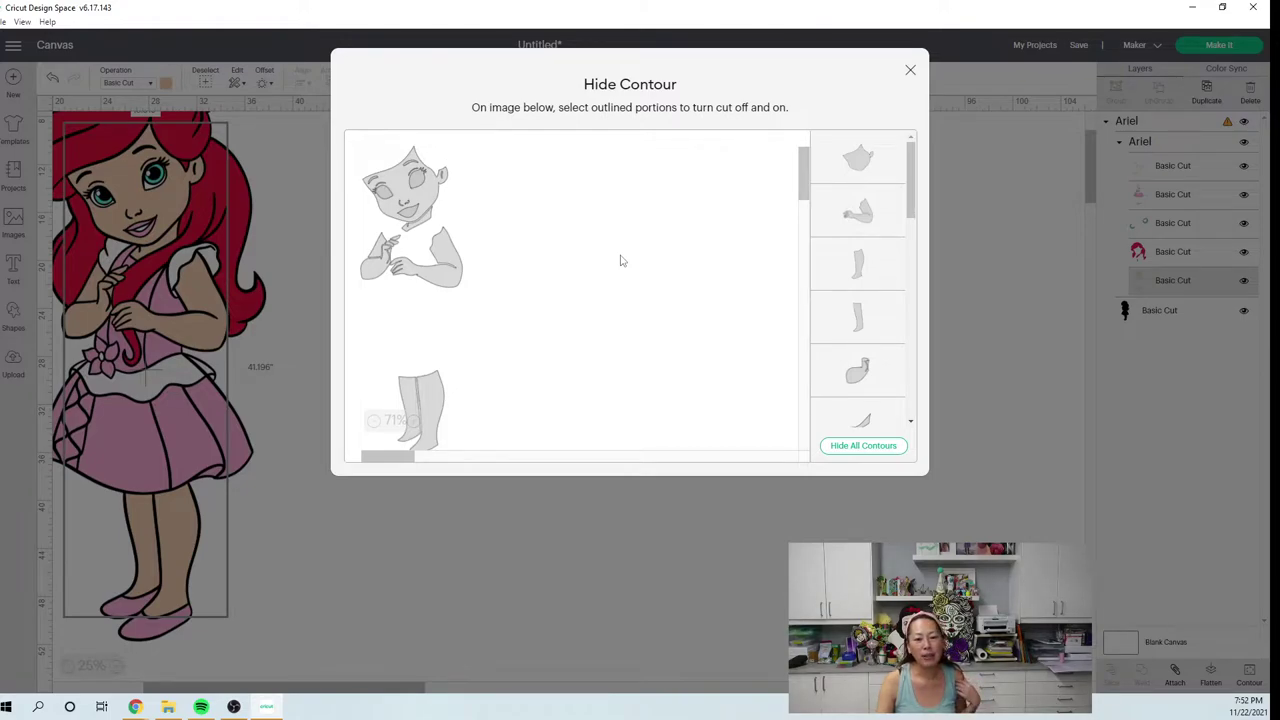
click(870, 446)
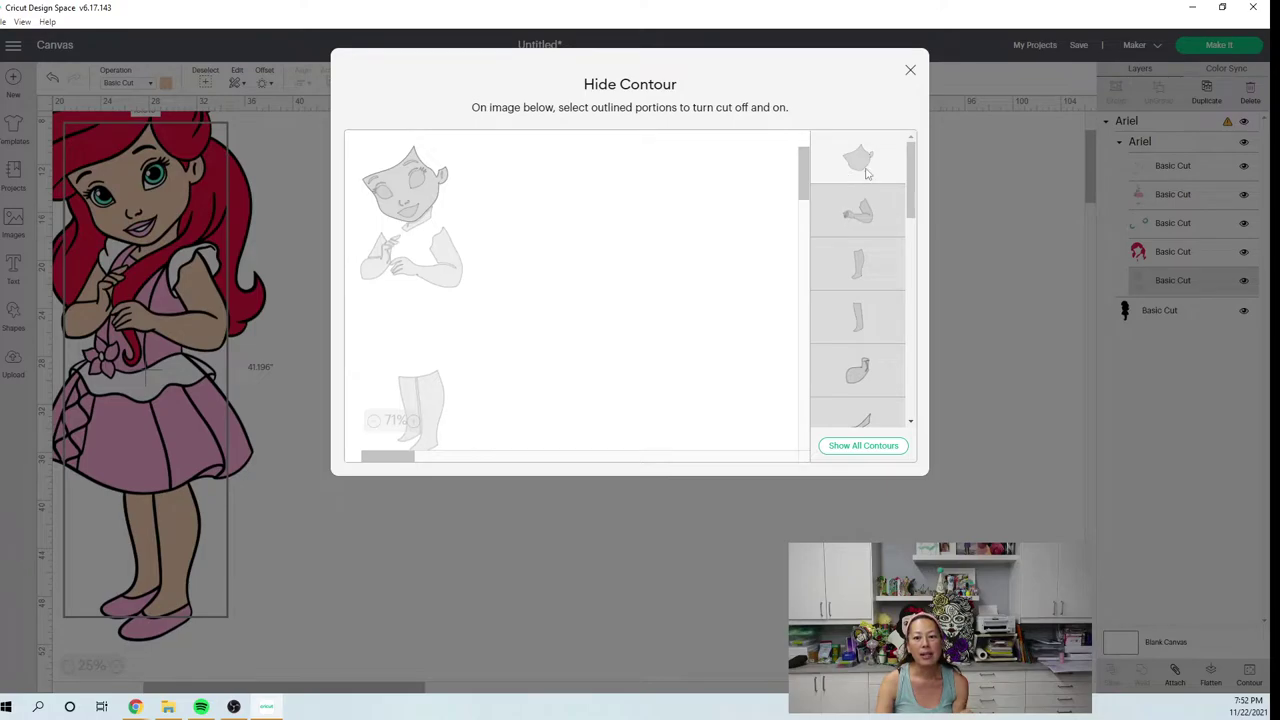
click(909, 71)
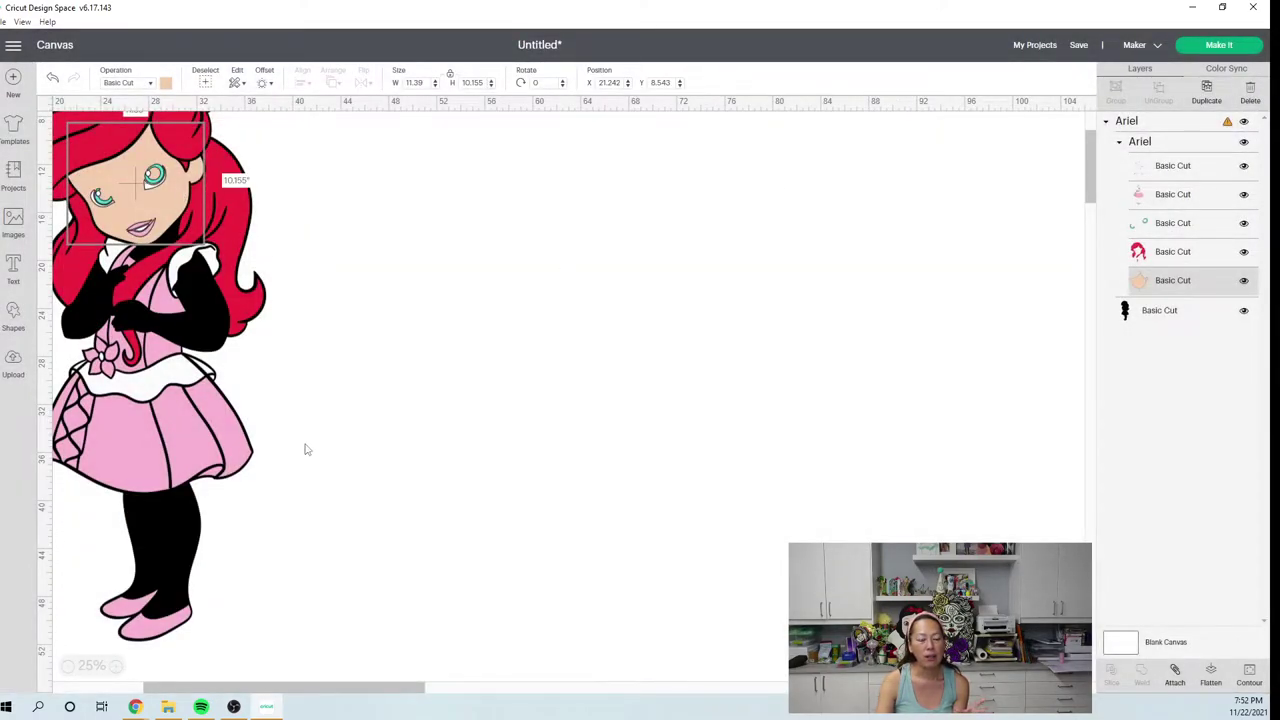
drag(172, 690, 115, 690)
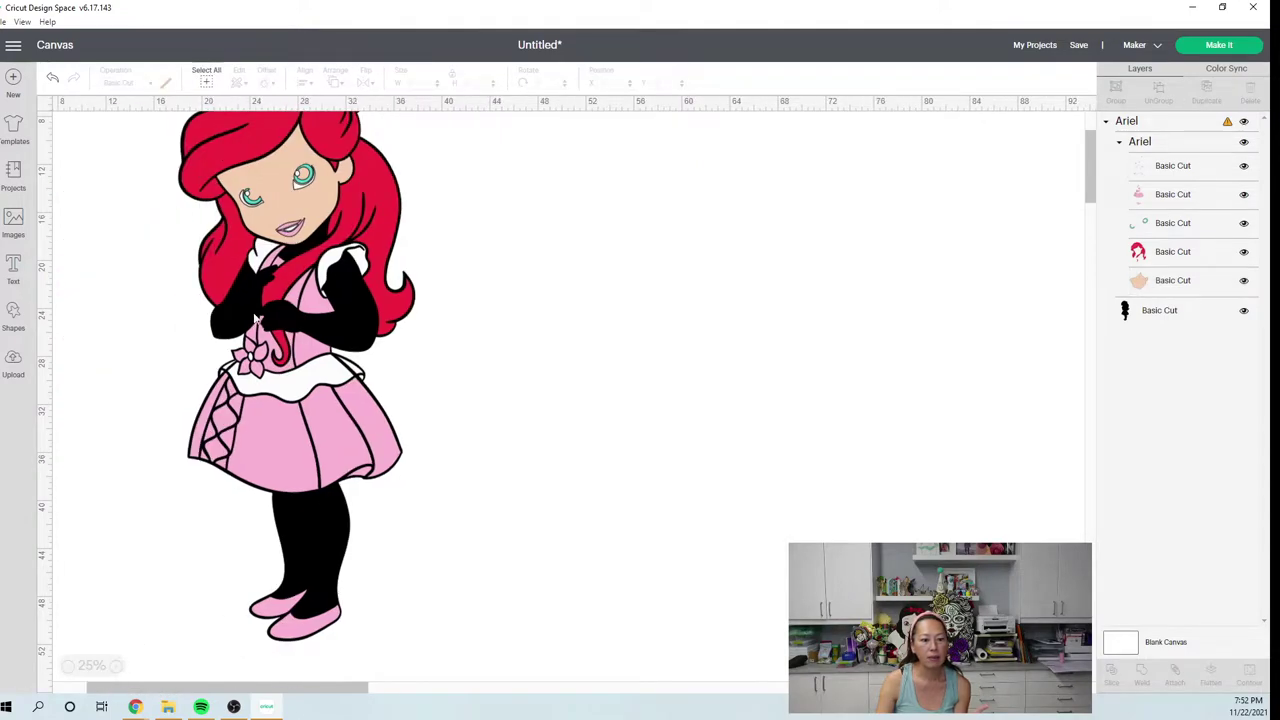
drag(301, 222, 322, 282)
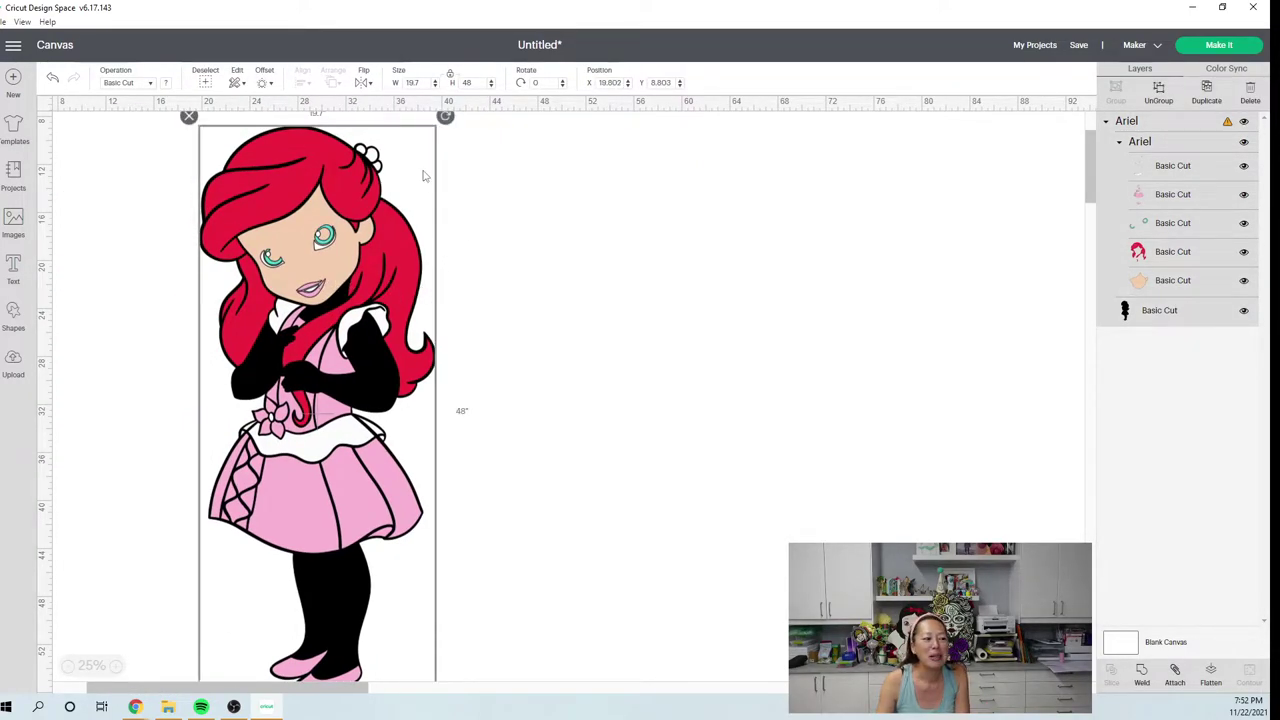
Check the face layer's dimensions against those of the whole Ariel figure.
click(1170, 281)
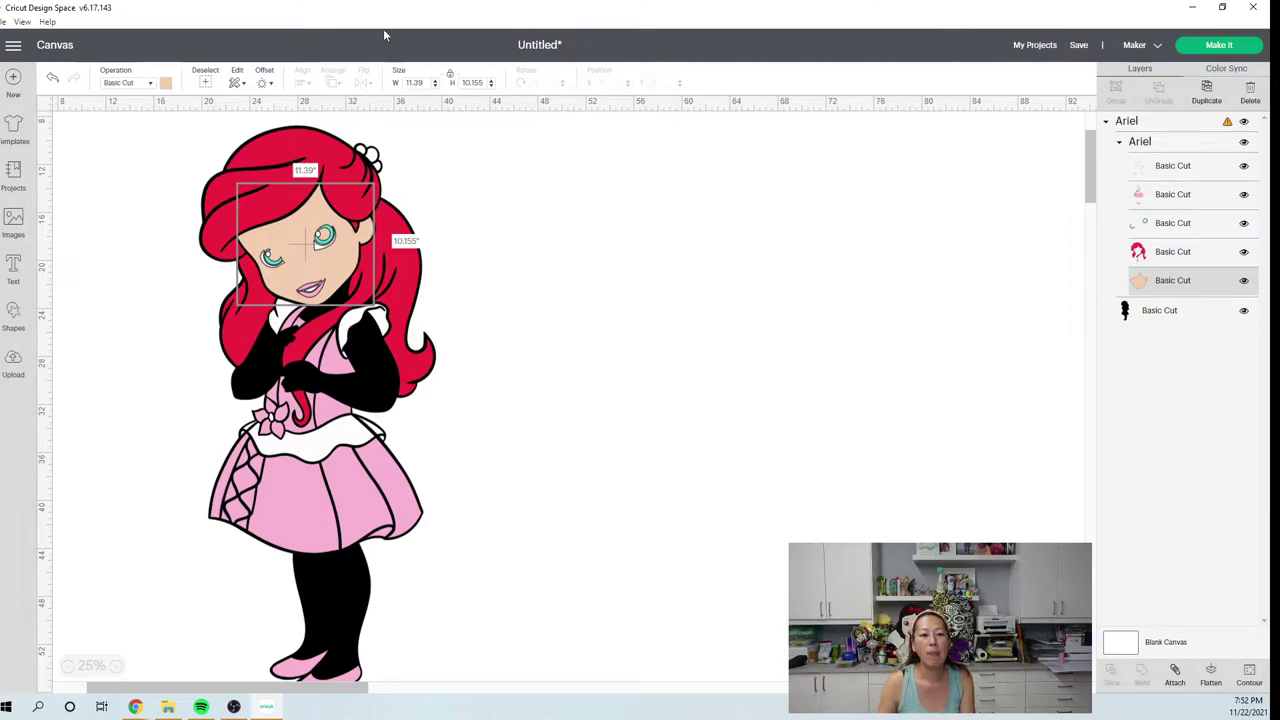
click(305, 151)
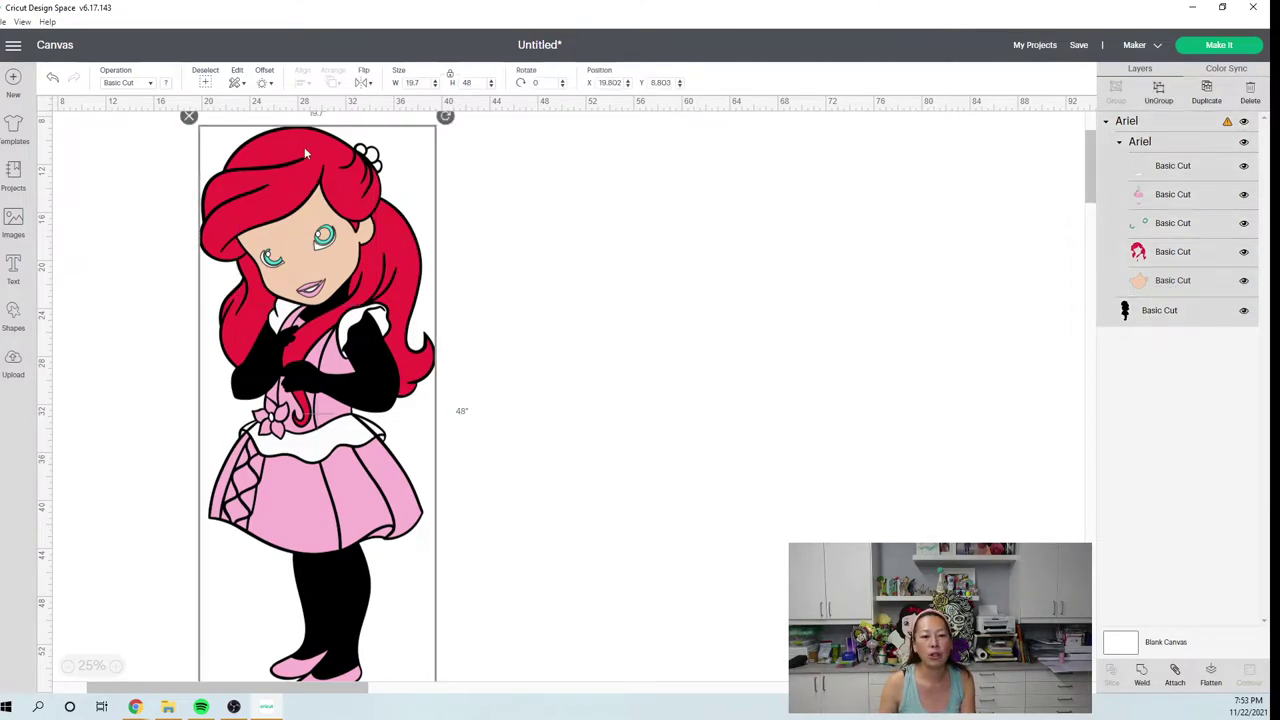
click(539, 185)
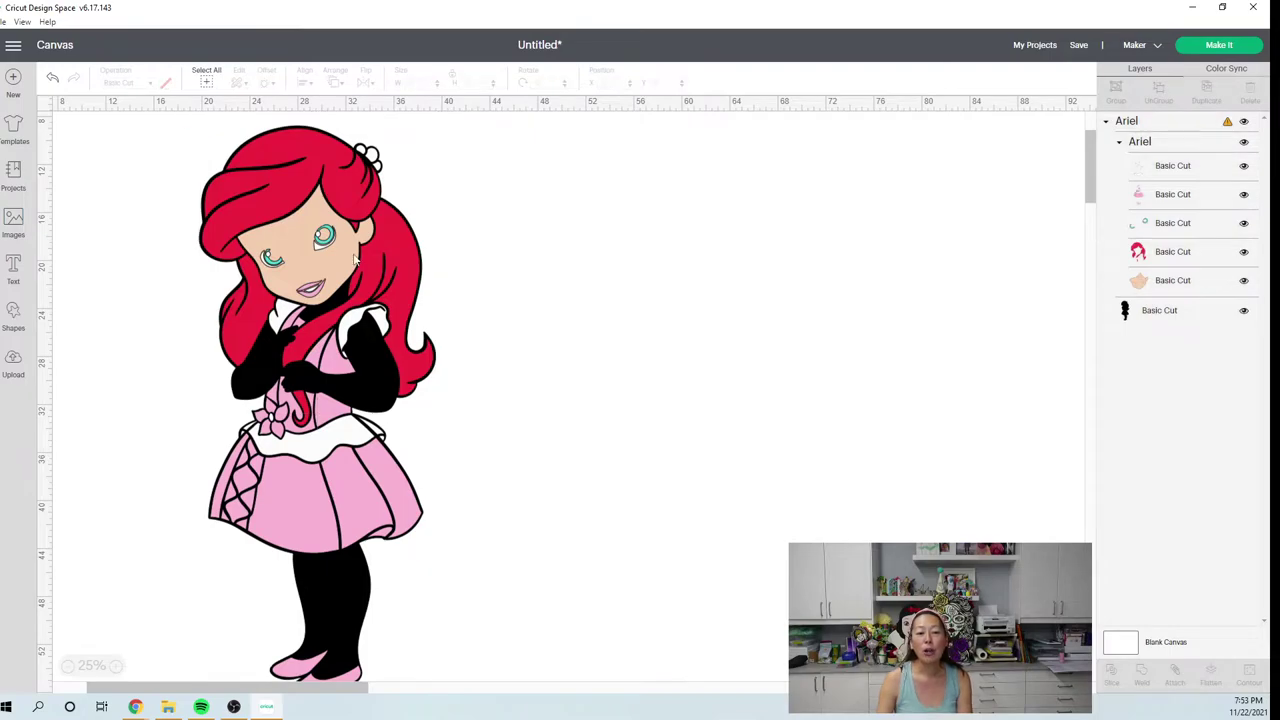
click(1190, 280)
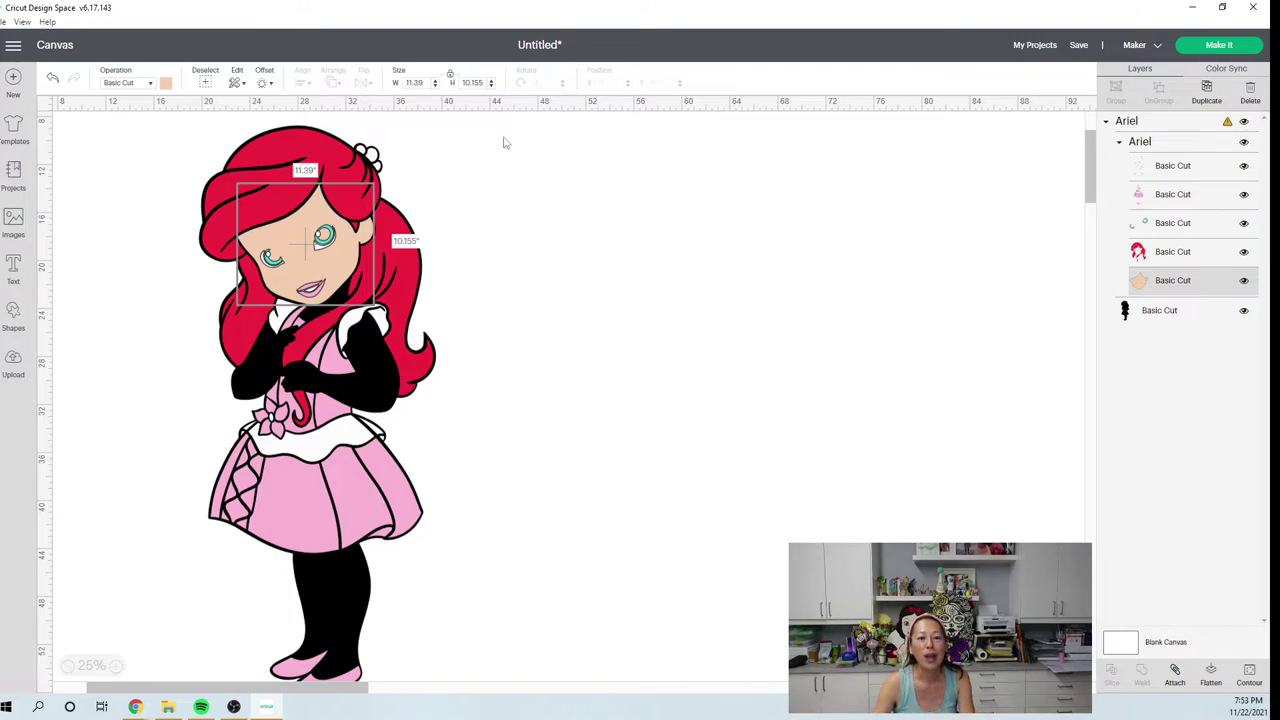
Set the whole Ariel figure's height to 50 inches and check the face layer's dimensions.
click(306, 137)
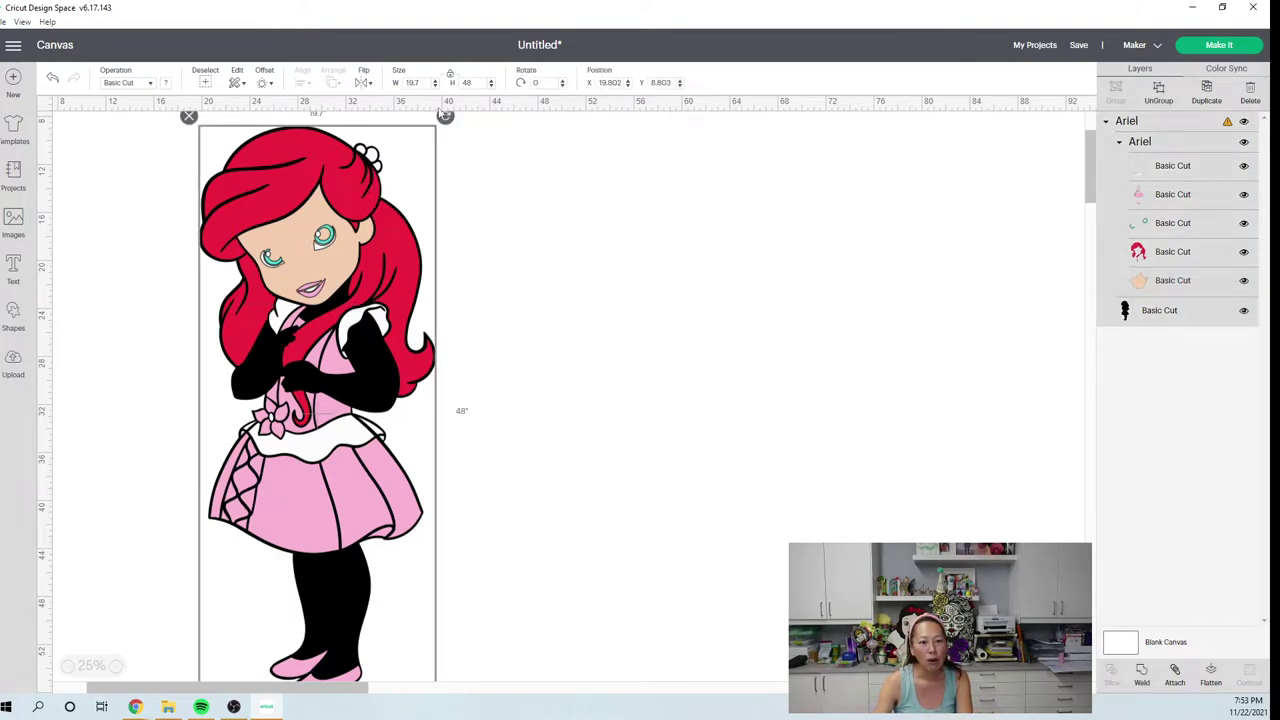
click(463, 82)
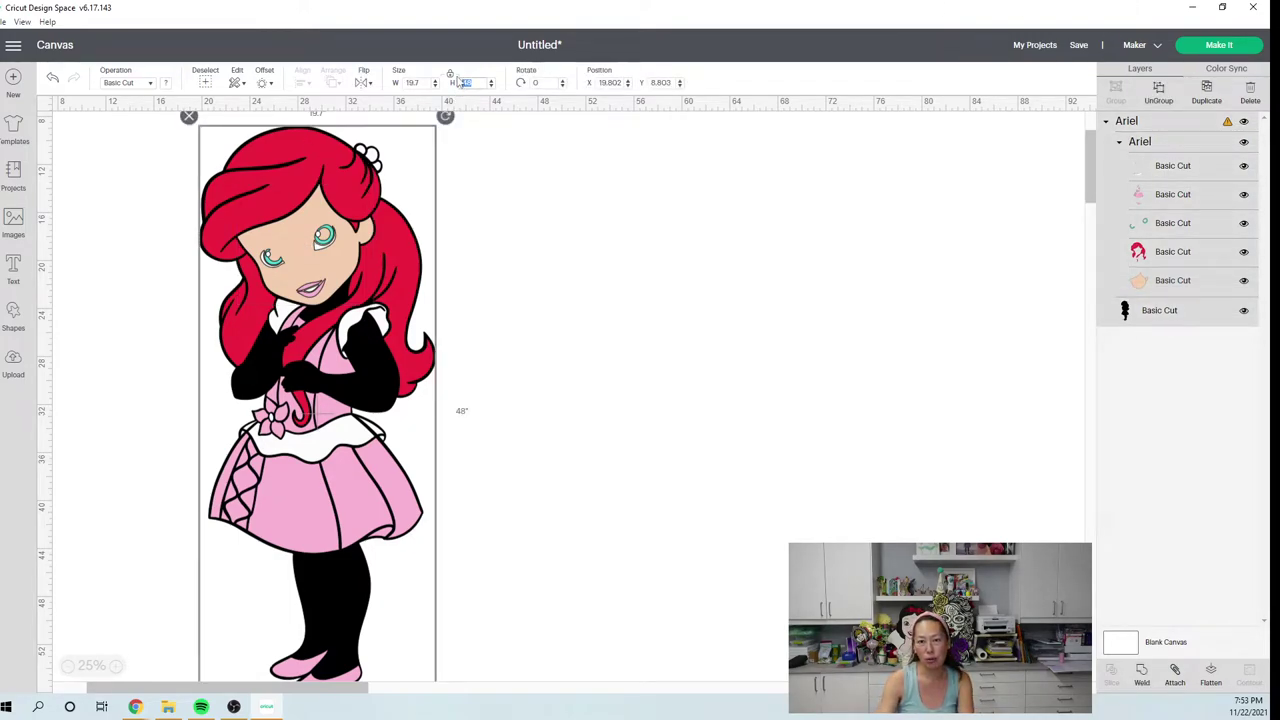
text(50)
key(Tab)
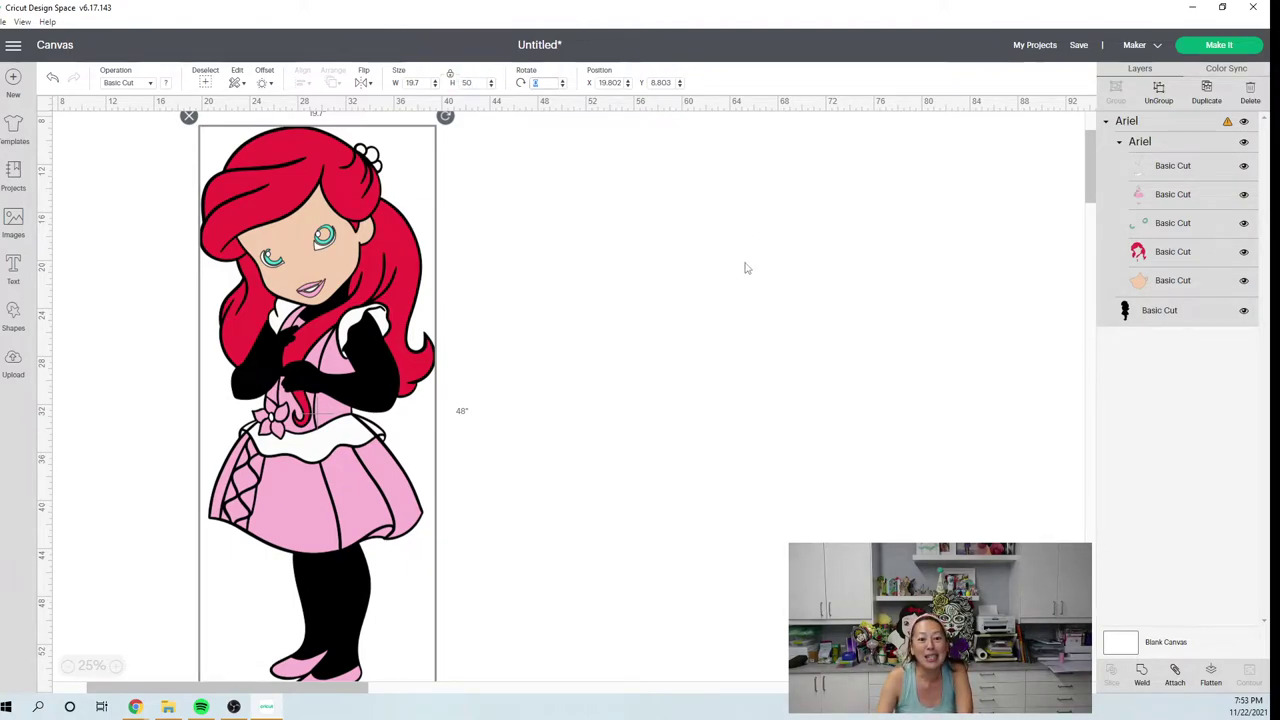
click(1155, 290)
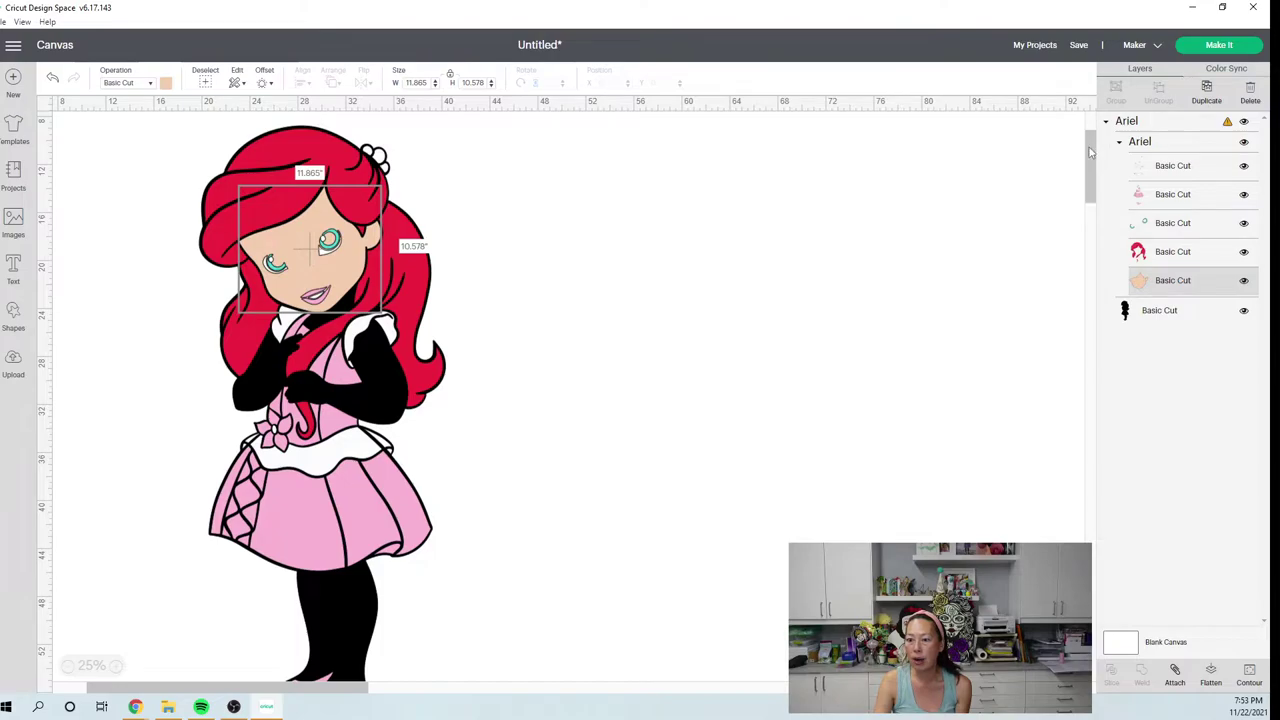
Ungroup the Ariel figure, move its coloured layers clear of the black silhouette, and ungroup those layers too.
click(1173, 121)
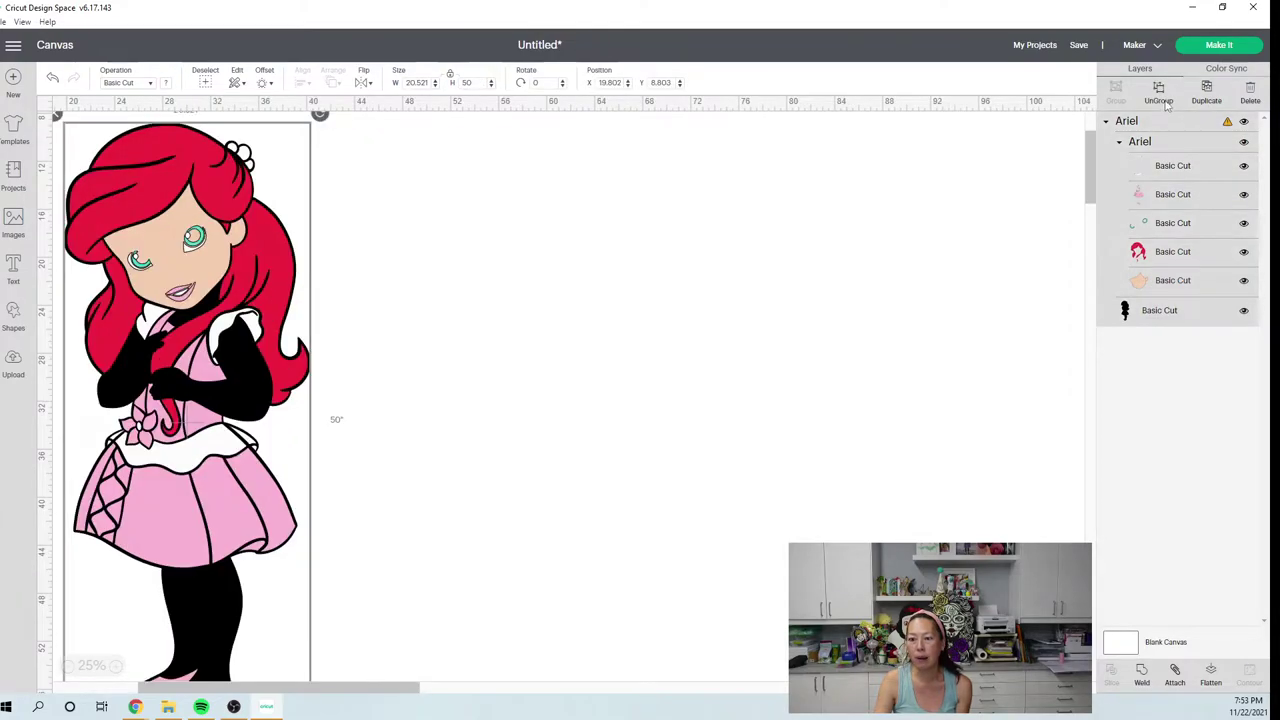
click(1160, 101)
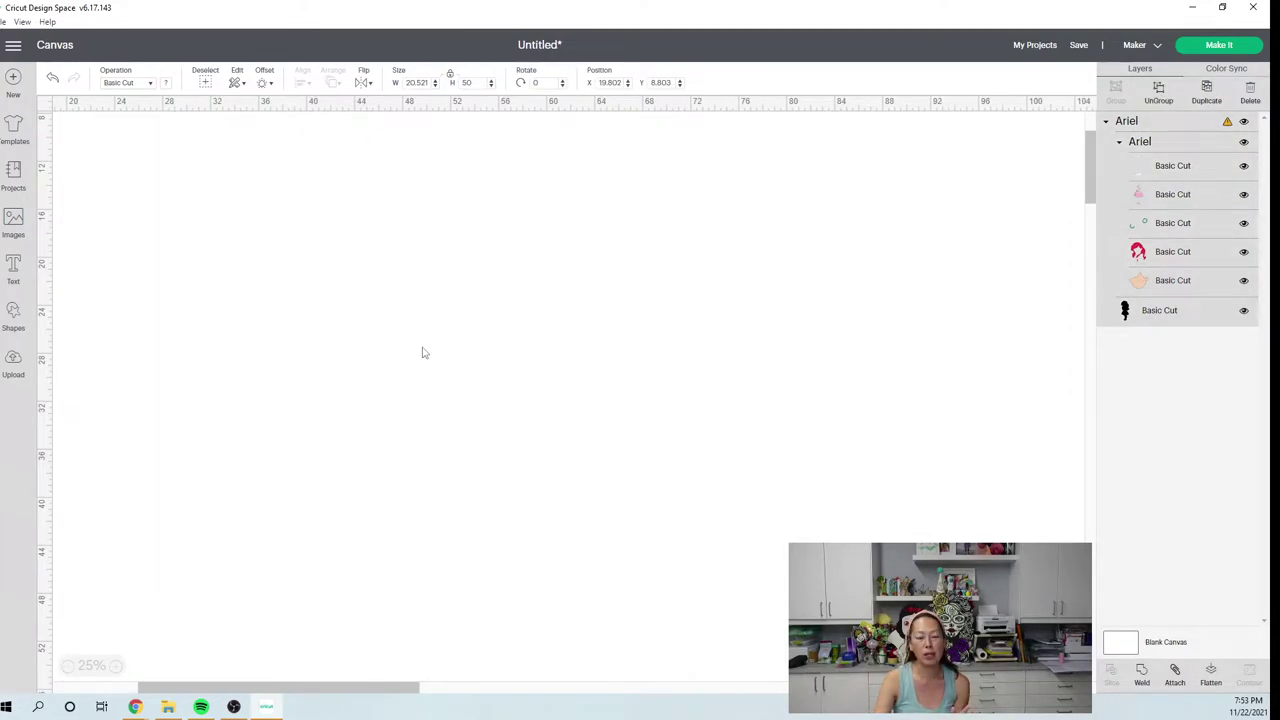
click(390, 328)
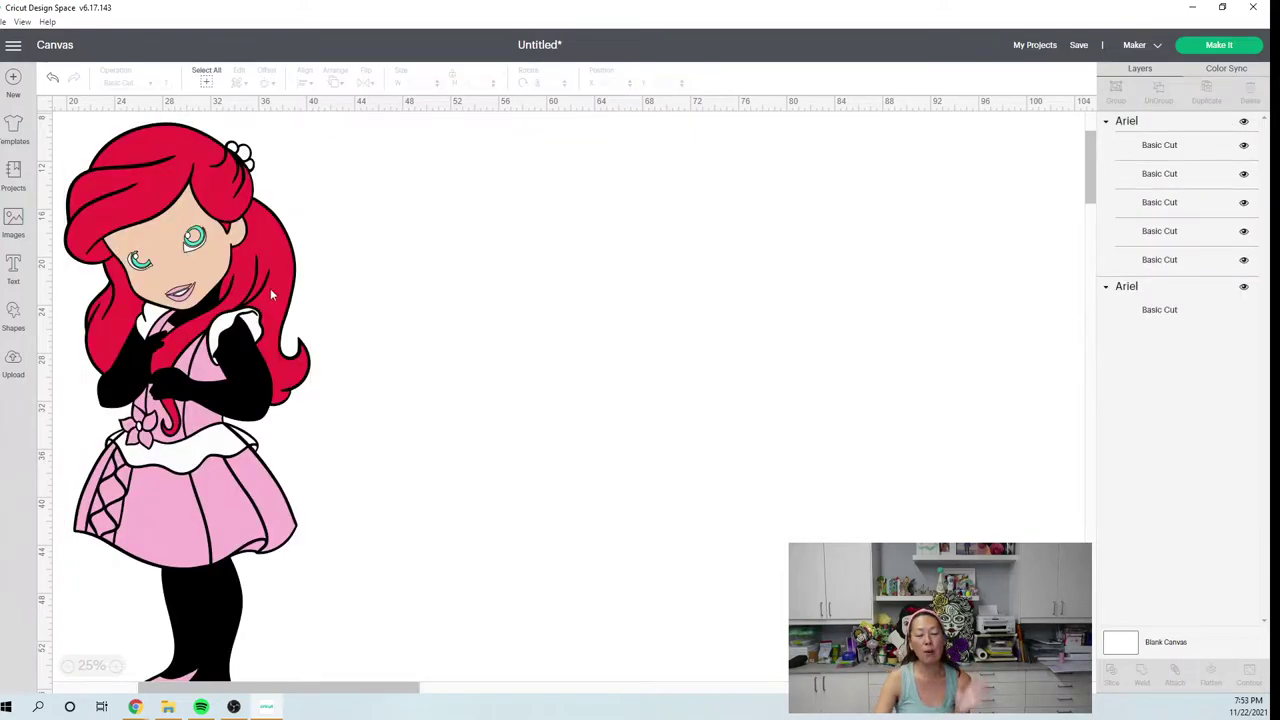
drag(152, 235, 463, 237)
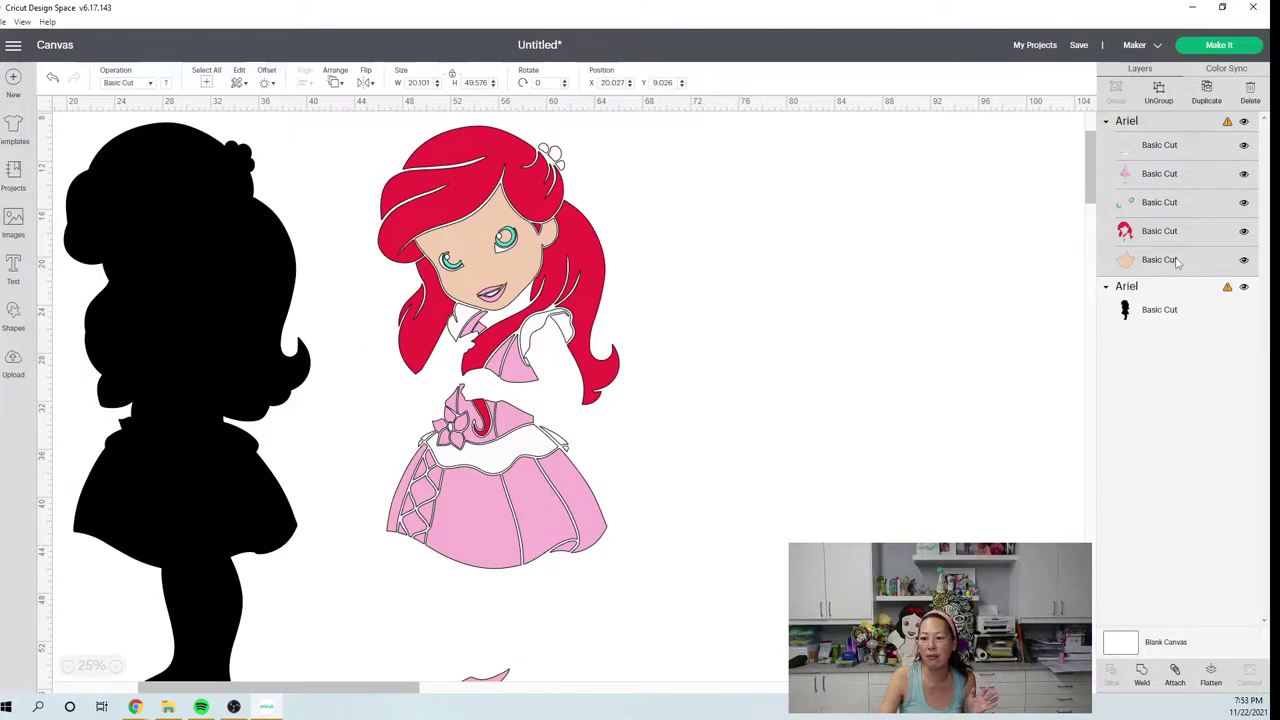
click(1160, 100)
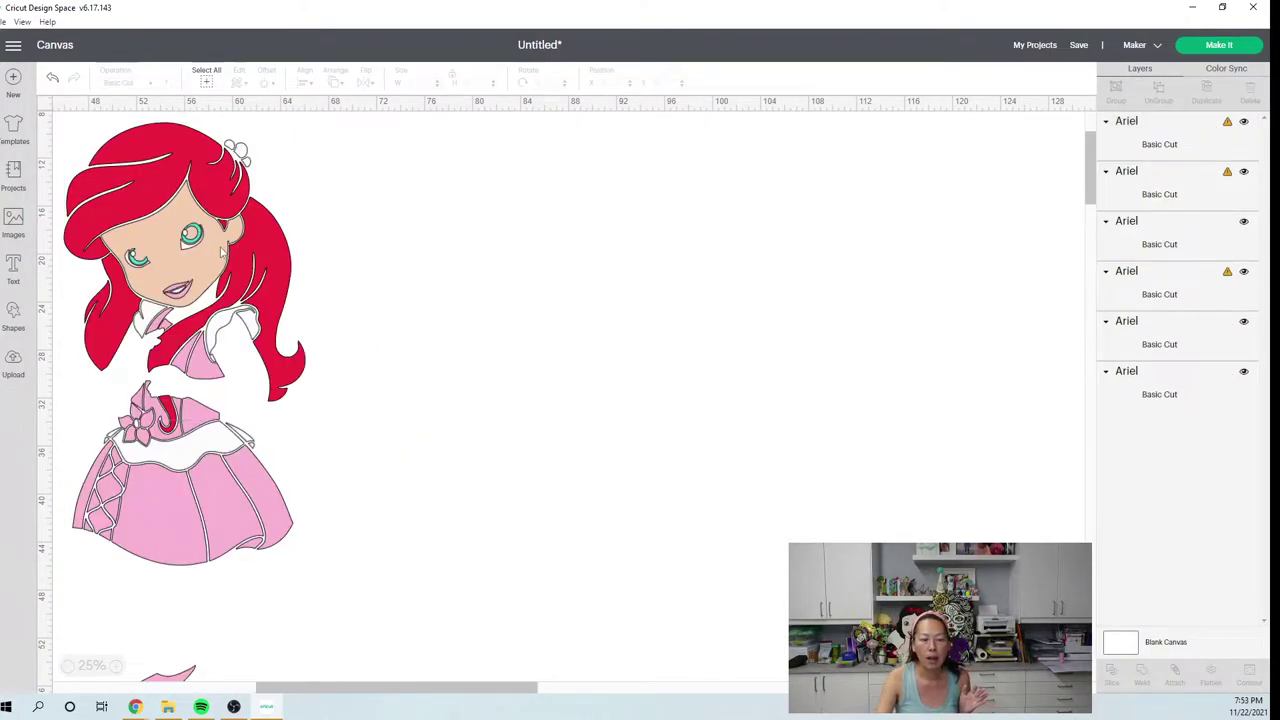
Pull the white details and red hair layers away from the face and delete both.
drag(278, 255, 670, 281)
drag(255, 272, 906, 284)
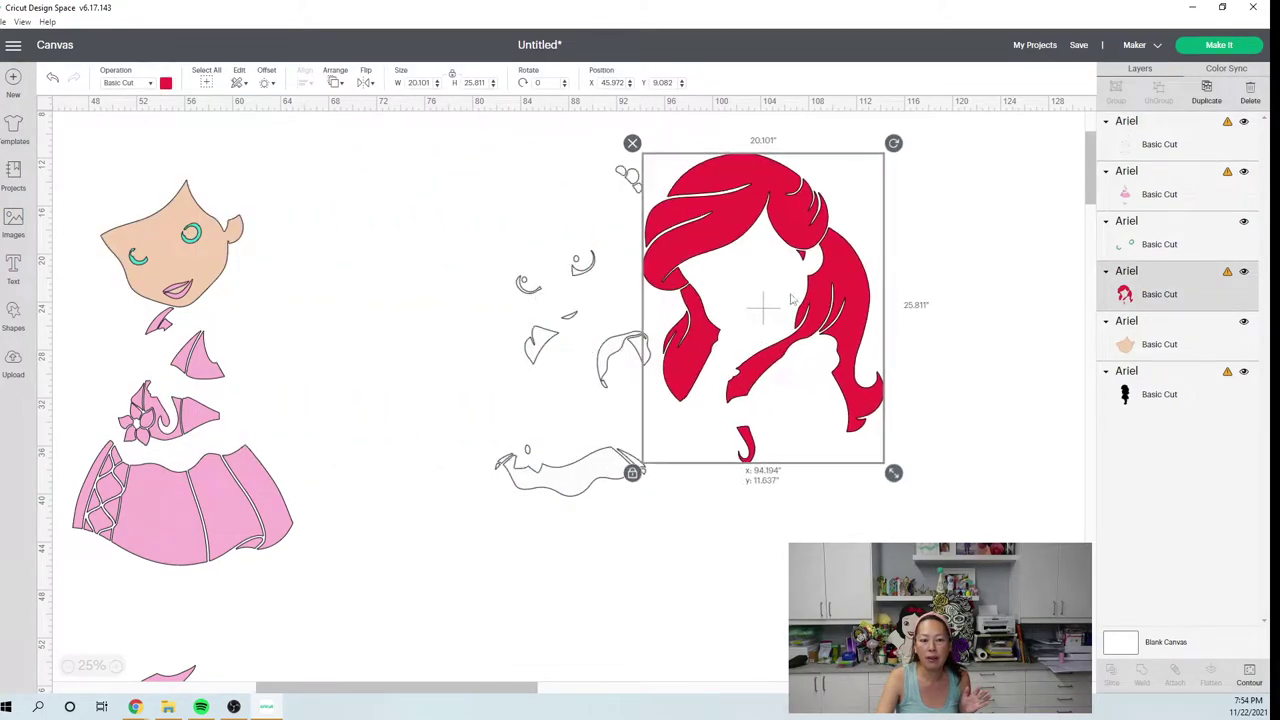
drag(898, 578, 506, 231)
key(Delete)
Delete the pink dress, green eyes and black silhouette layers, keeping only the face.
drag(394, 586, 126, 430)
key(Delete)
click(190, 240)
key(Delete)
click(1160, 192)
scroll(186, 420, left, 5)
key(Delete)
Select the remaining face piece and send the project to the mat preview for cutting.
click(489, 259)
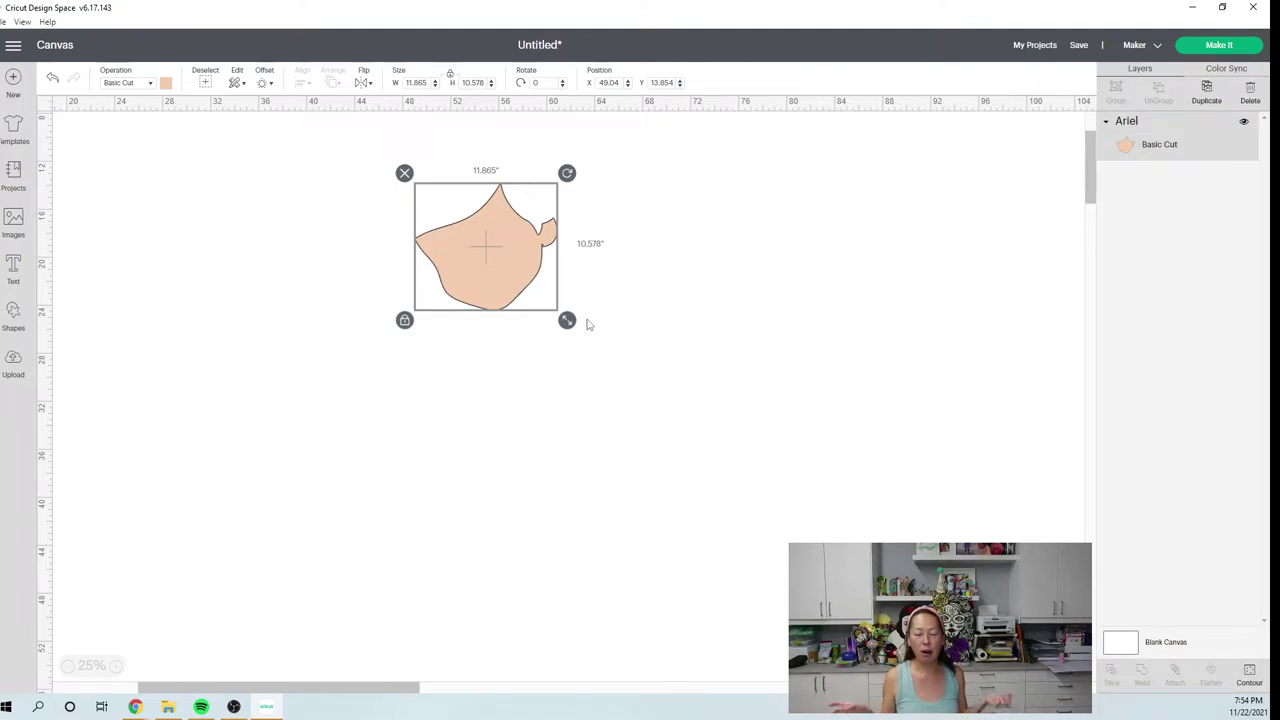
click(1213, 48)
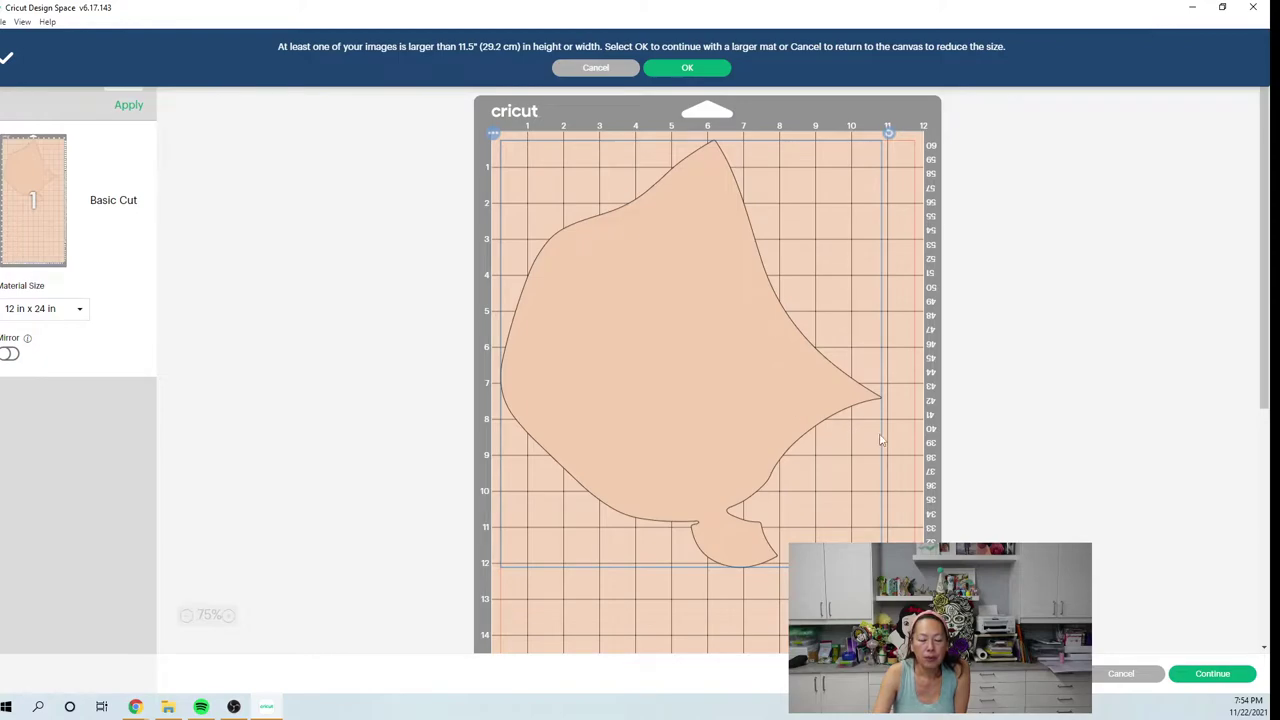
Accept the larger mat for the oversized face piece and look over its placement along the mat.
click(924, 440)
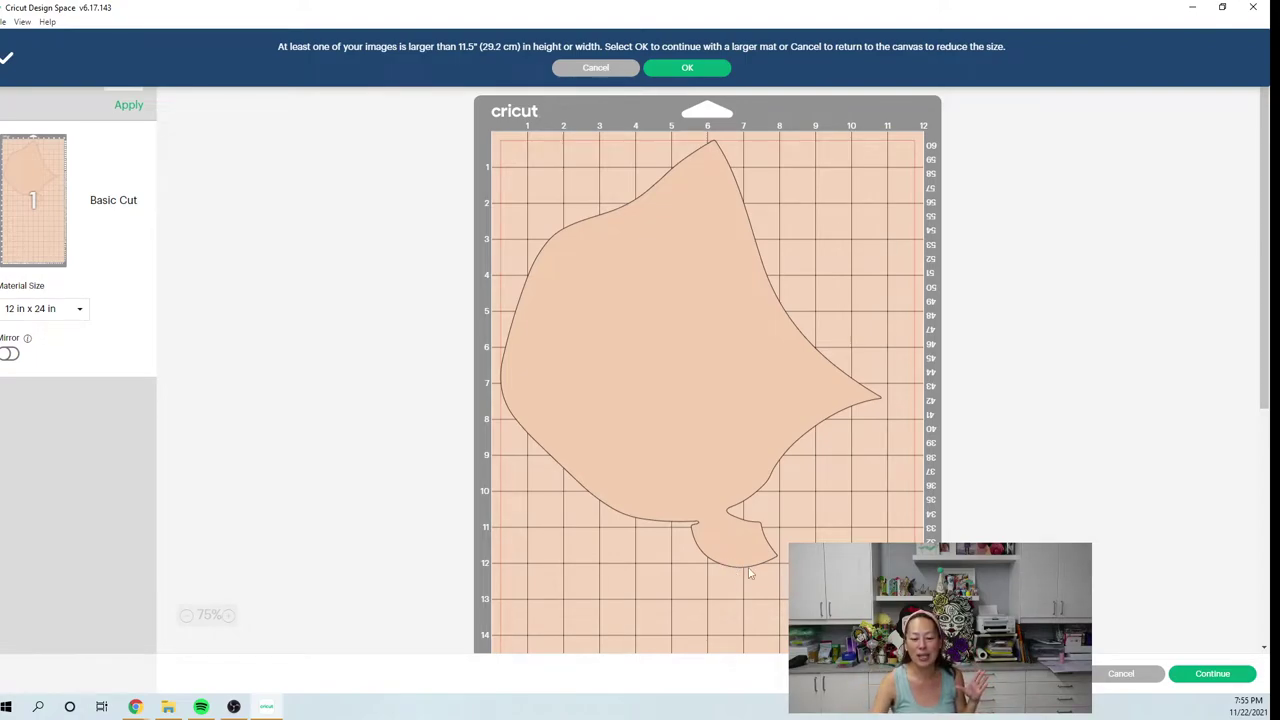
click(689, 68)
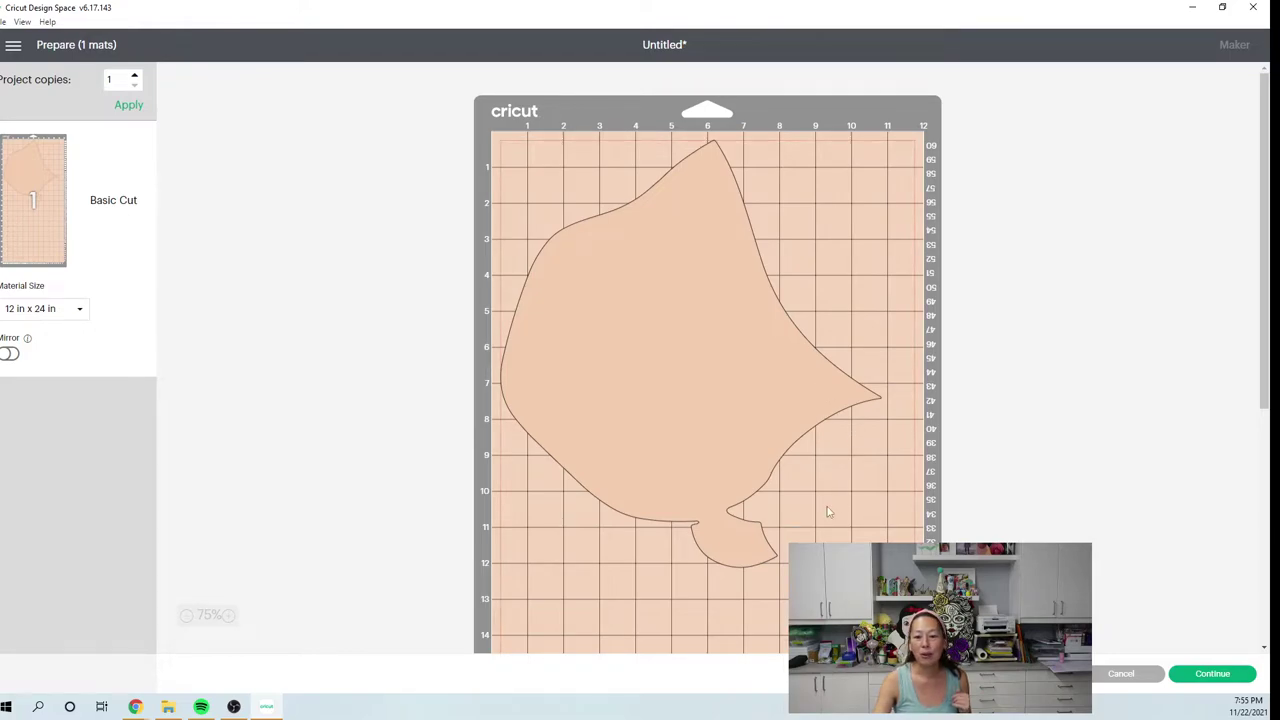
scroll(829, 514, down, 5)
scroll(829, 514, up, 5)
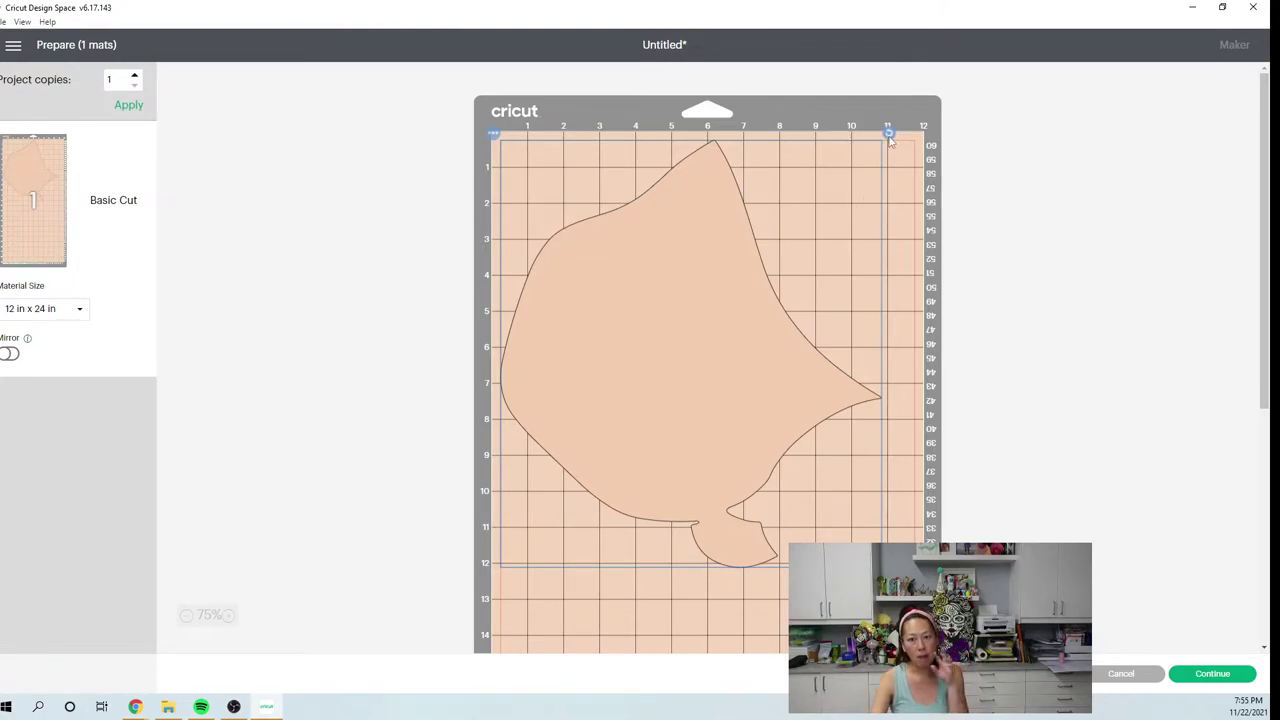
Rotate the face piece on the mat in two turns and reposition it near the mat's upper edge.
drag(889, 140, 745, 80)
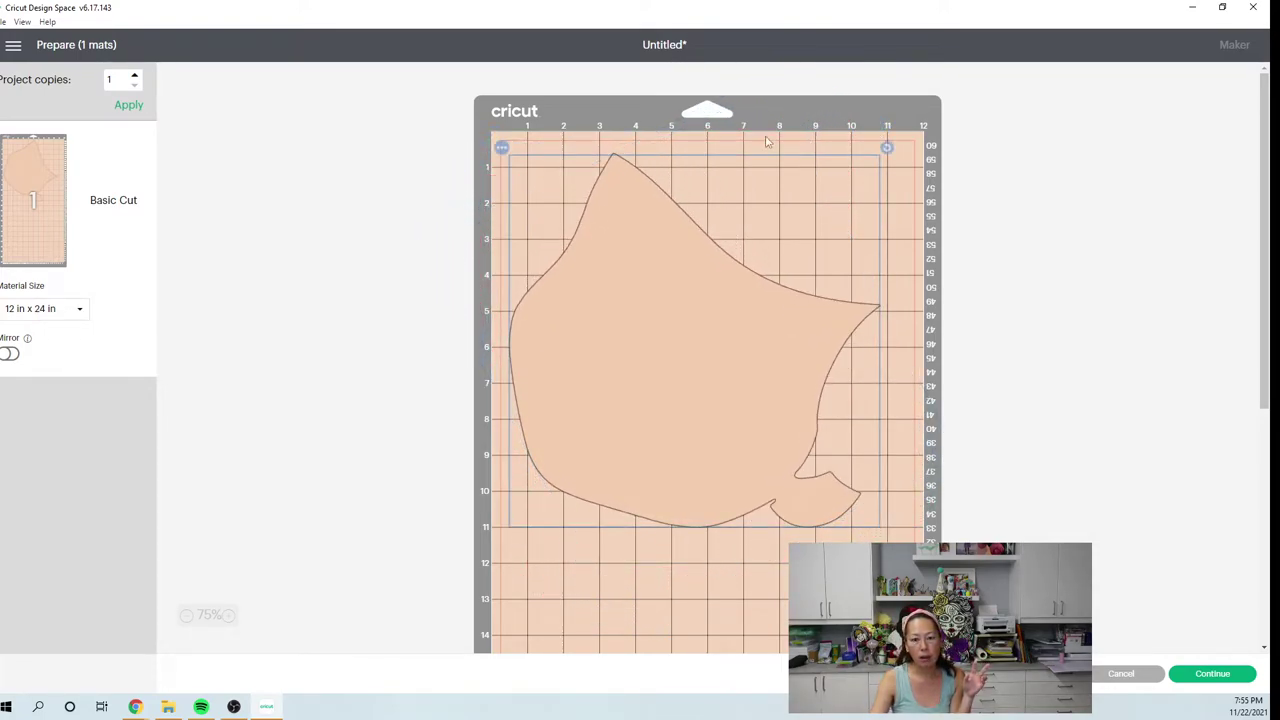
drag(751, 329, 771, 267)
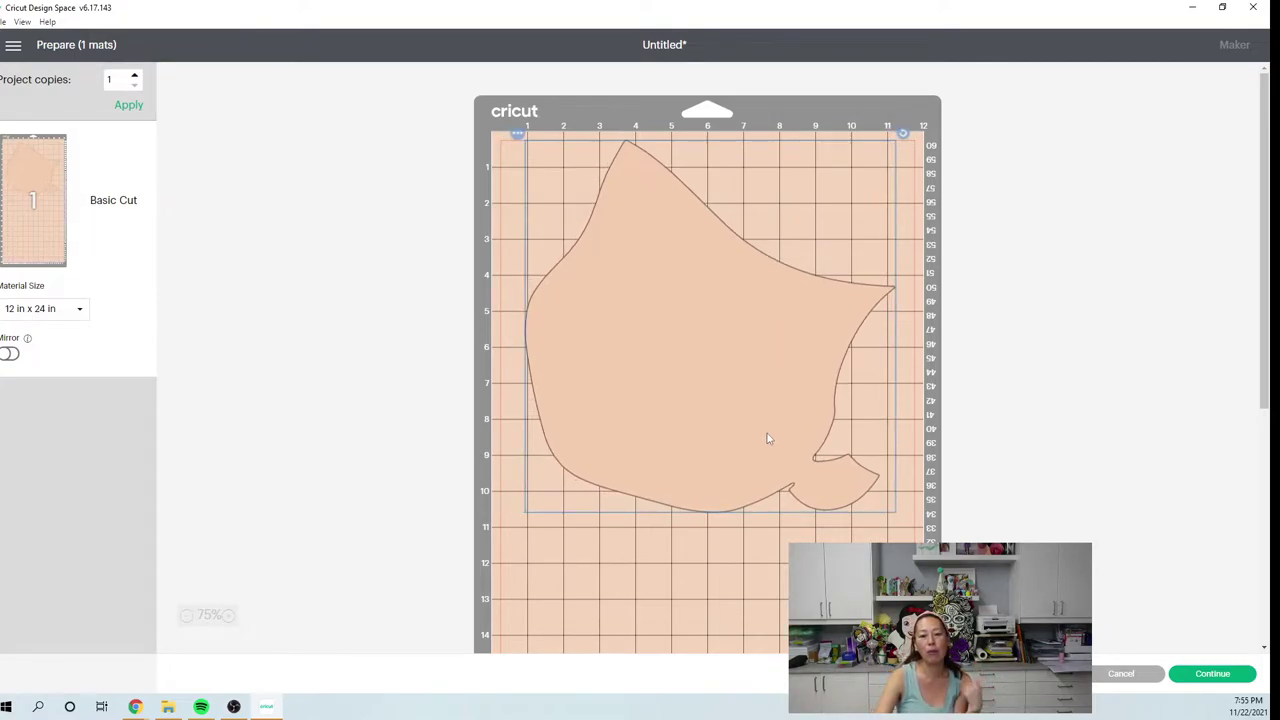
click(570, 215)
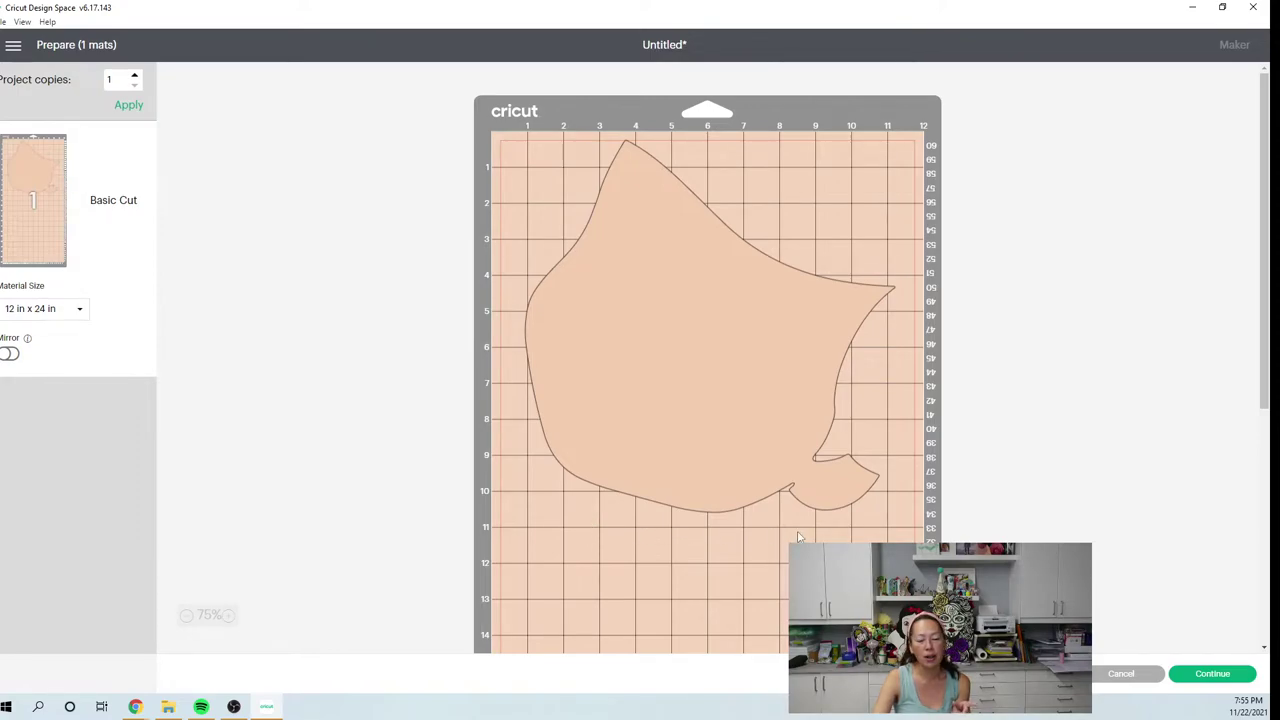
click(786, 403)
drag(911, 141, 873, 110)
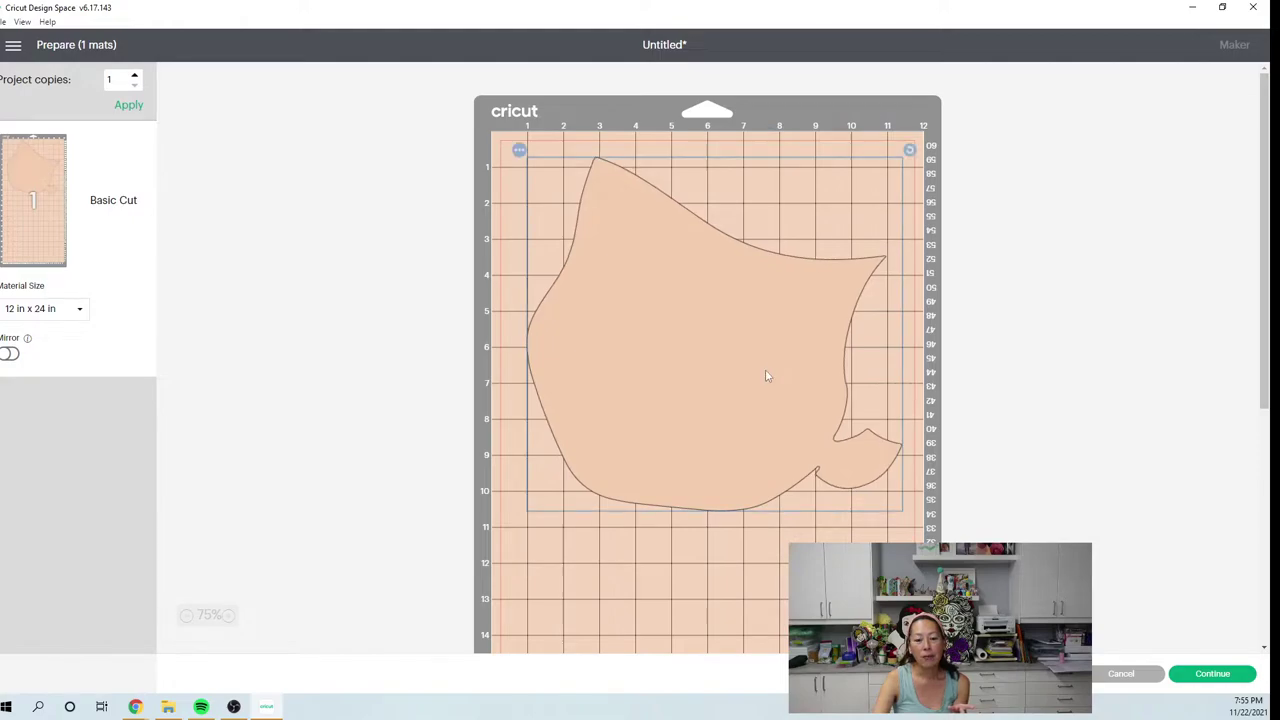
drag(766, 376, 730, 342)
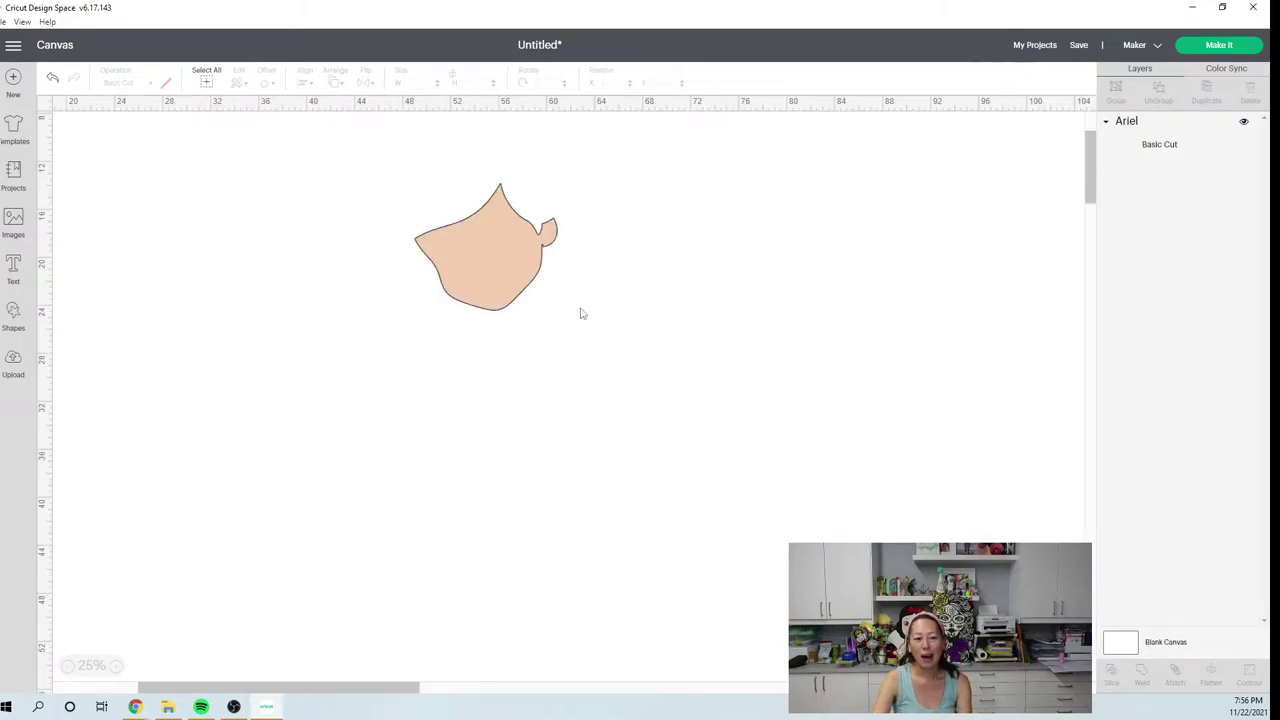
Add the uploaded full-figure Ariel with the pink skirt to the canvas and delete the old face piece.
click(494, 285)
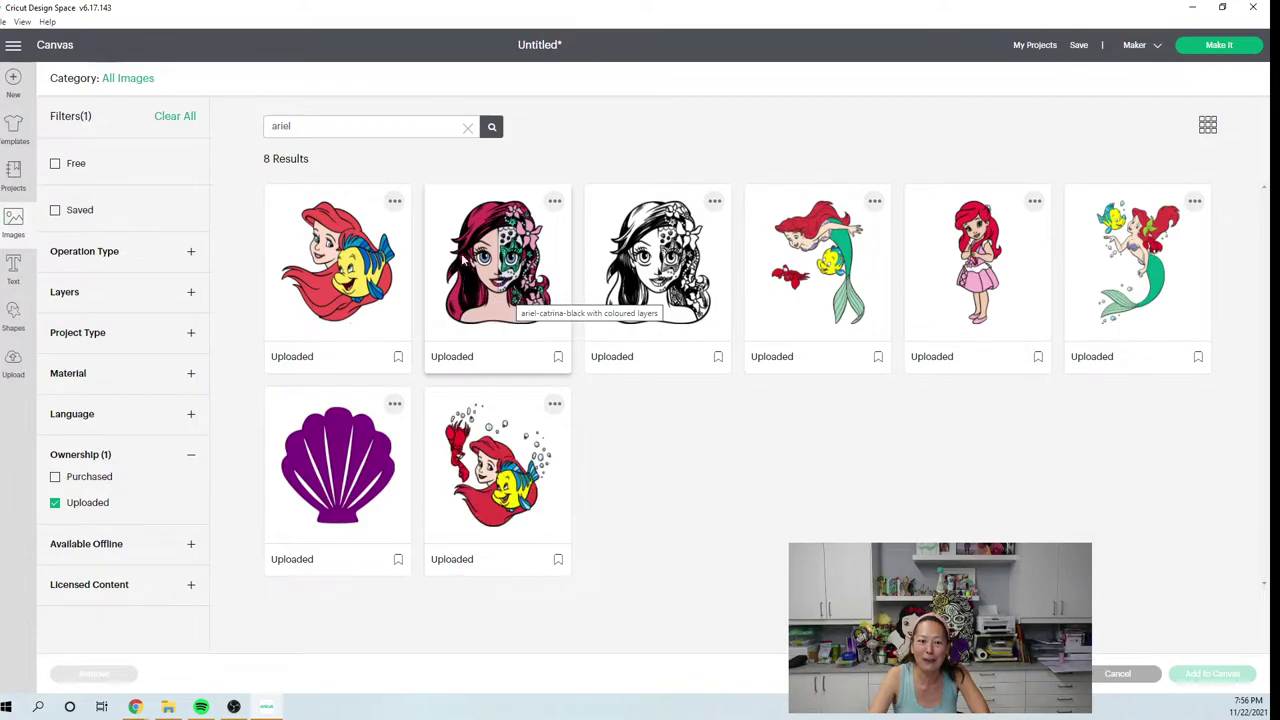
click(1024, 292)
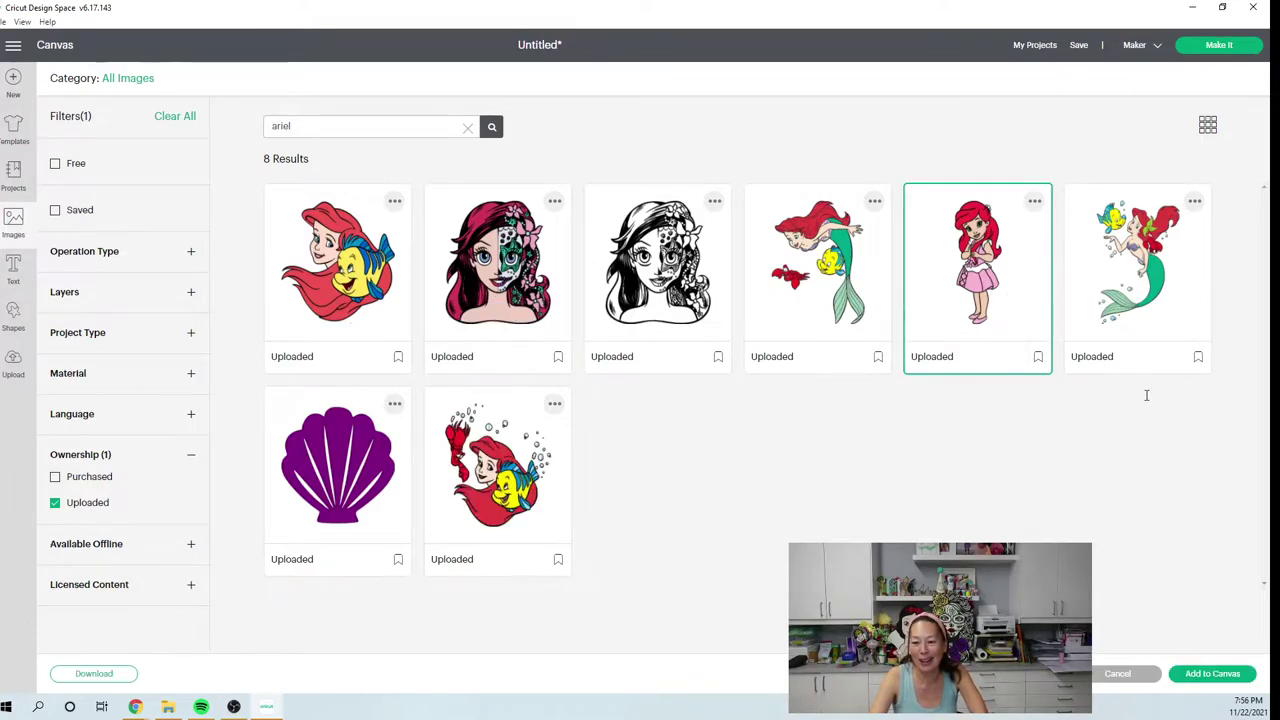
click(1246, 674)
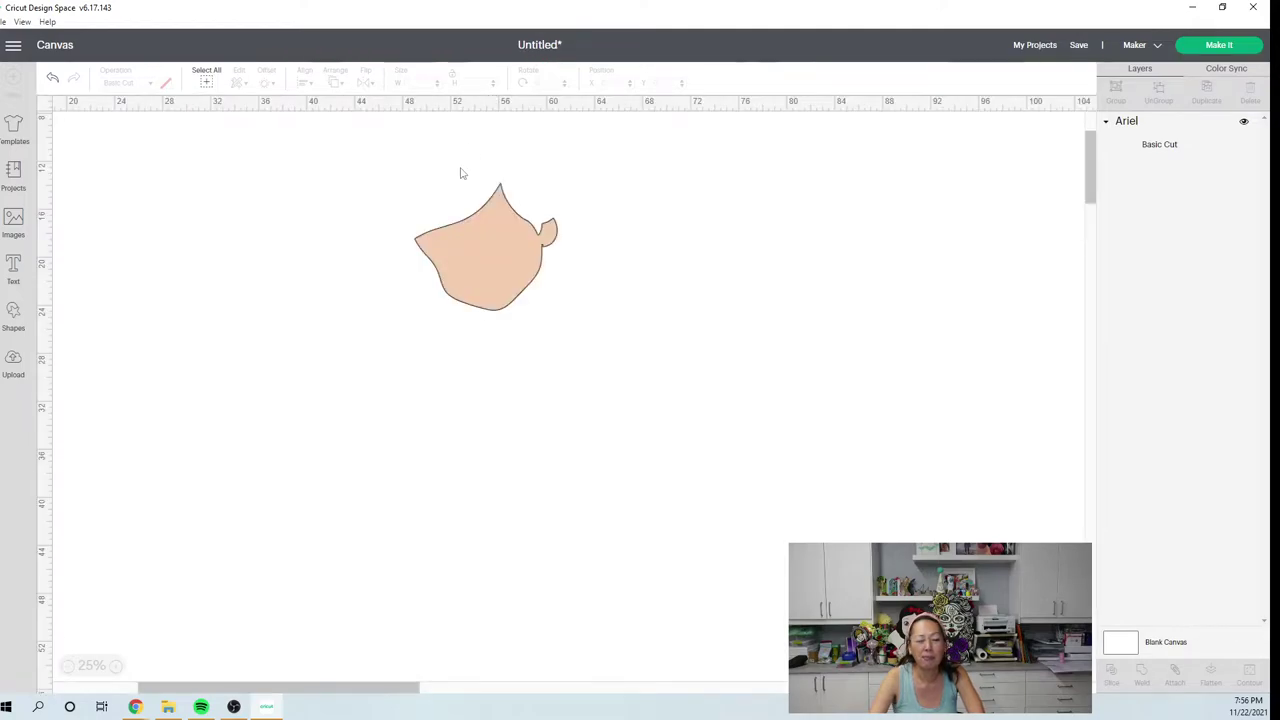
click(495, 241)
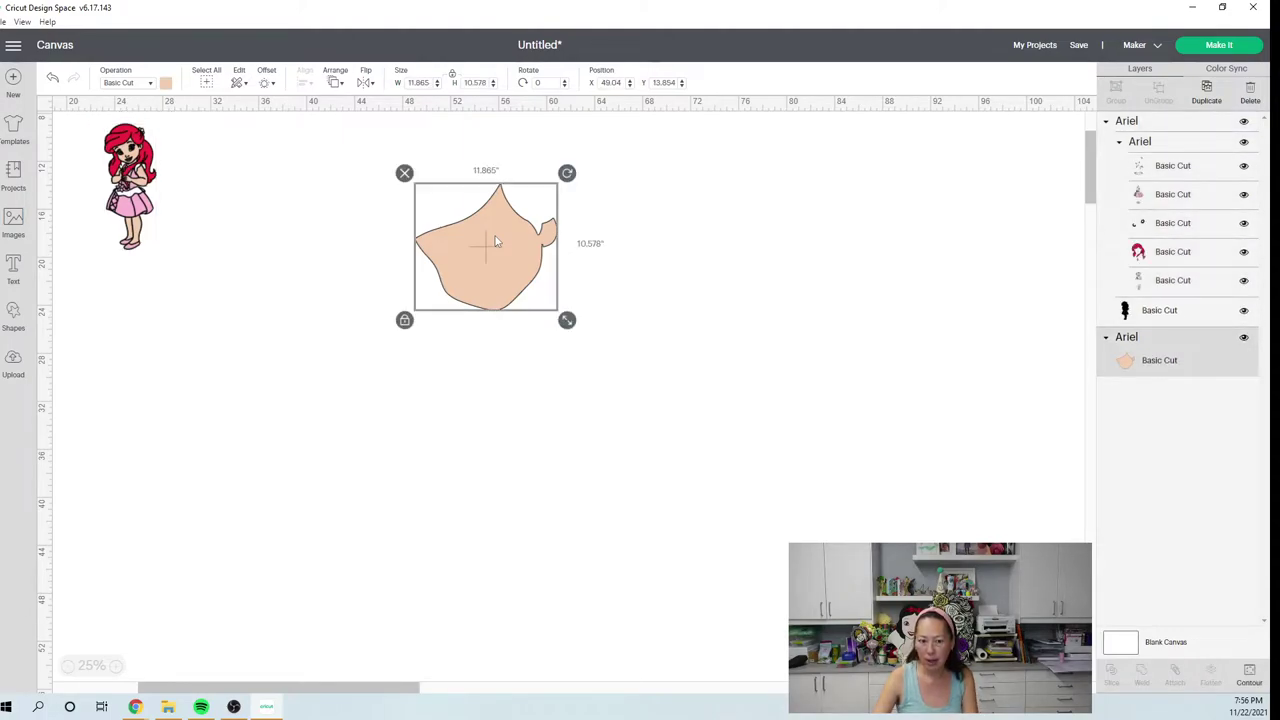
key(Delete)
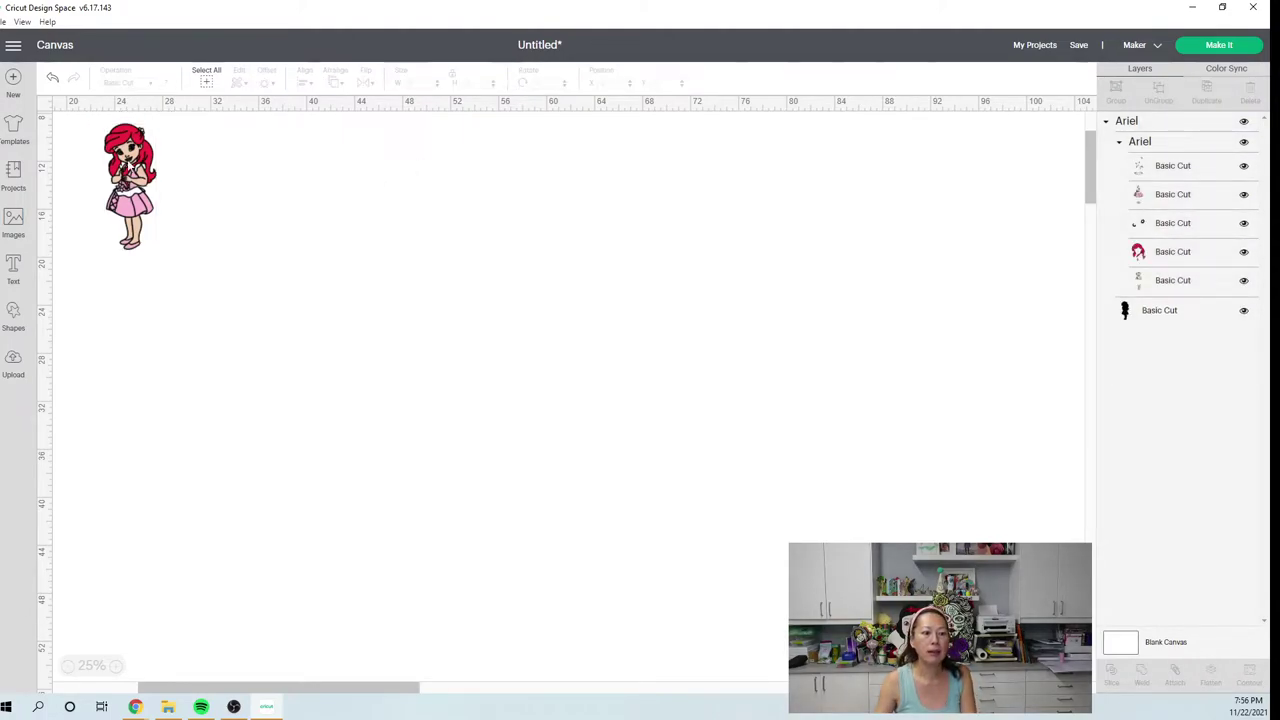
Set the new Ariel figure's height to 55 inches and move it farther onto the canvas.
click(132, 166)
click(479, 82)
text(55)
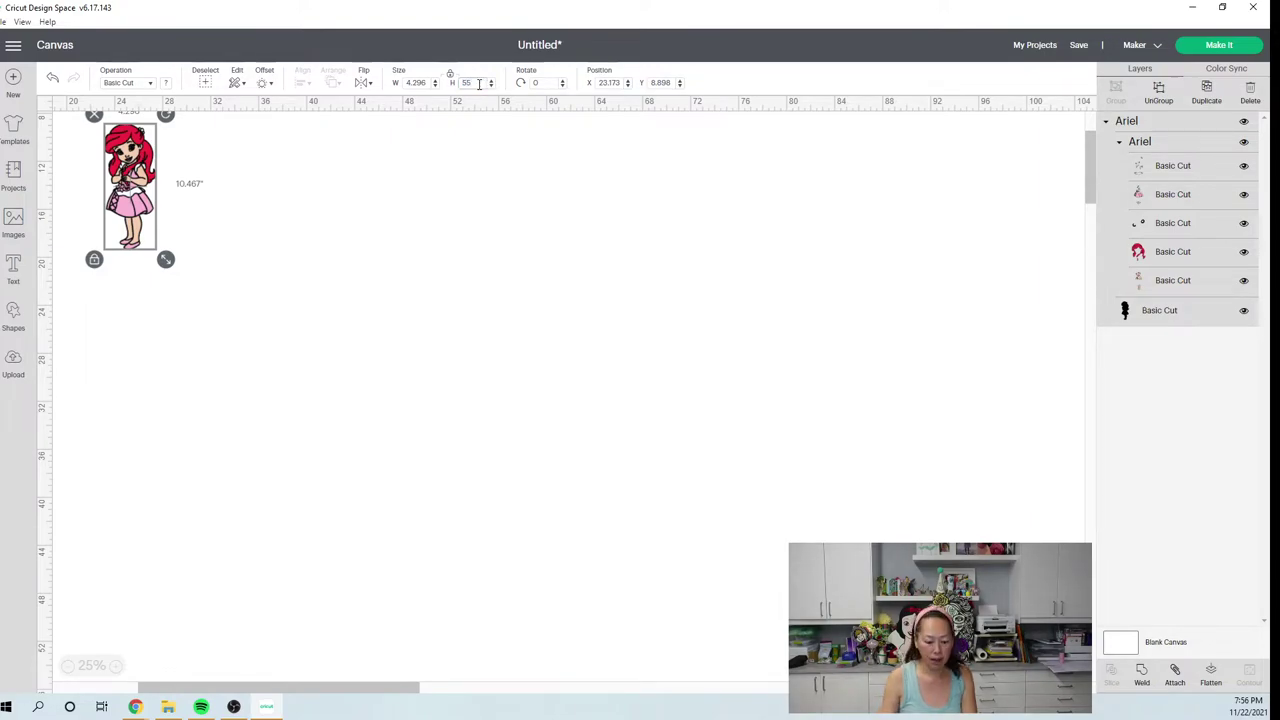
key(Tab)
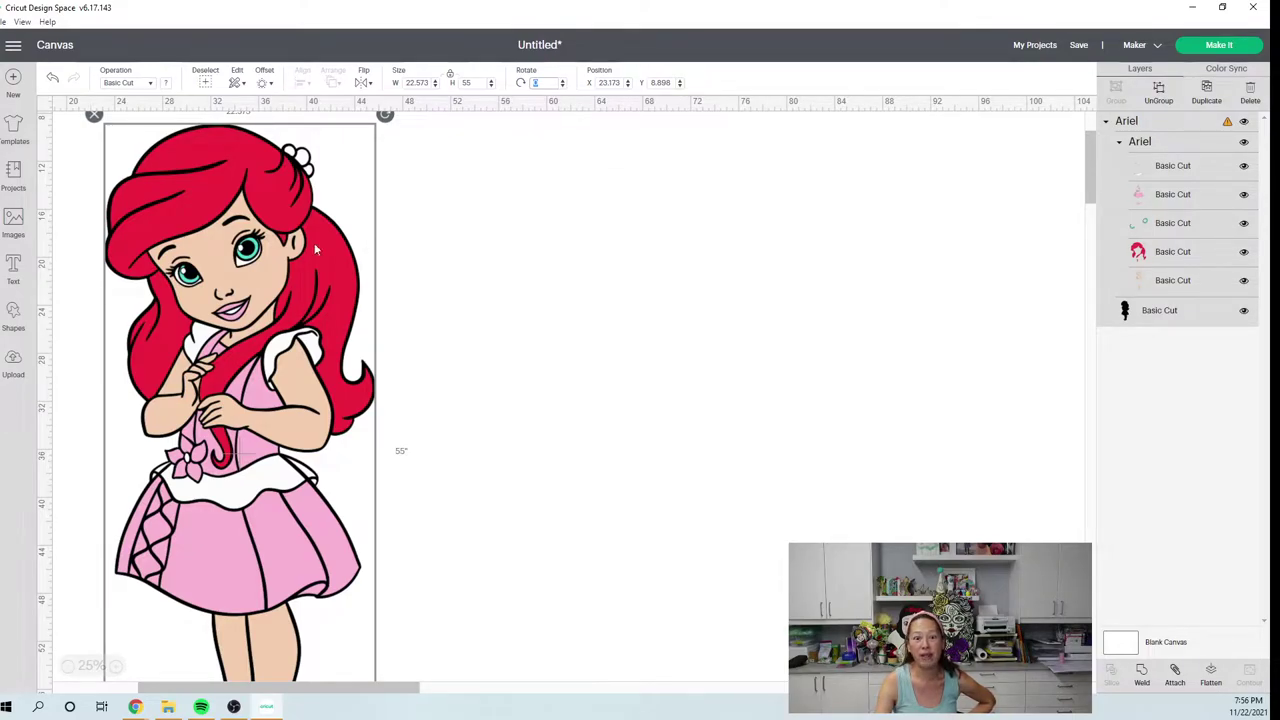
click(198, 248)
drag(198, 242, 333, 272)
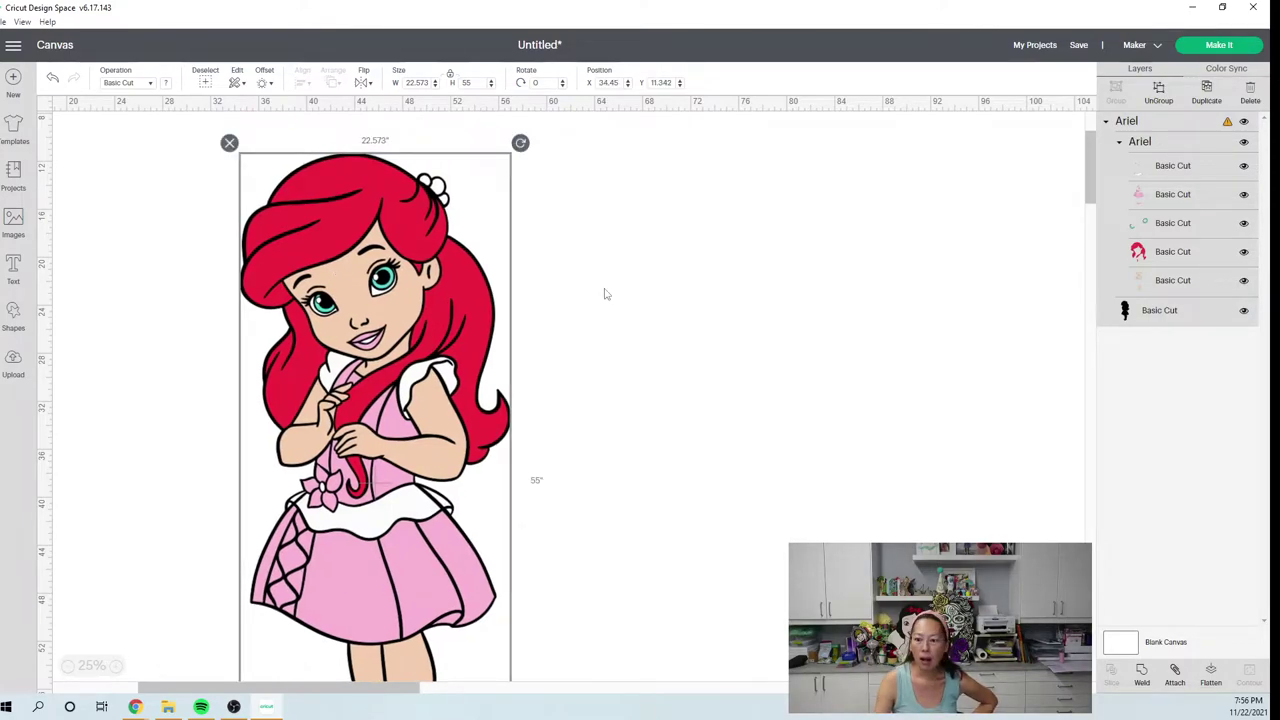
Hide all contours of the skin-tone layer except the main face shape.
click(1166, 284)
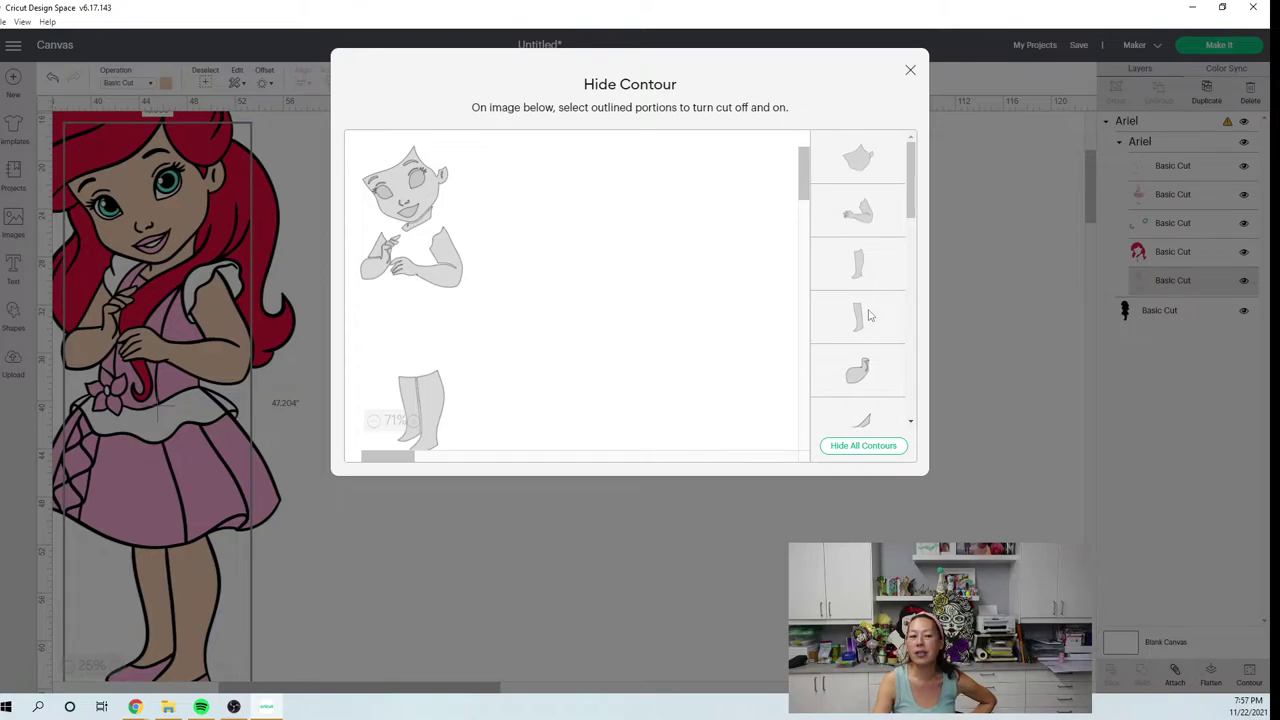
click(872, 452)
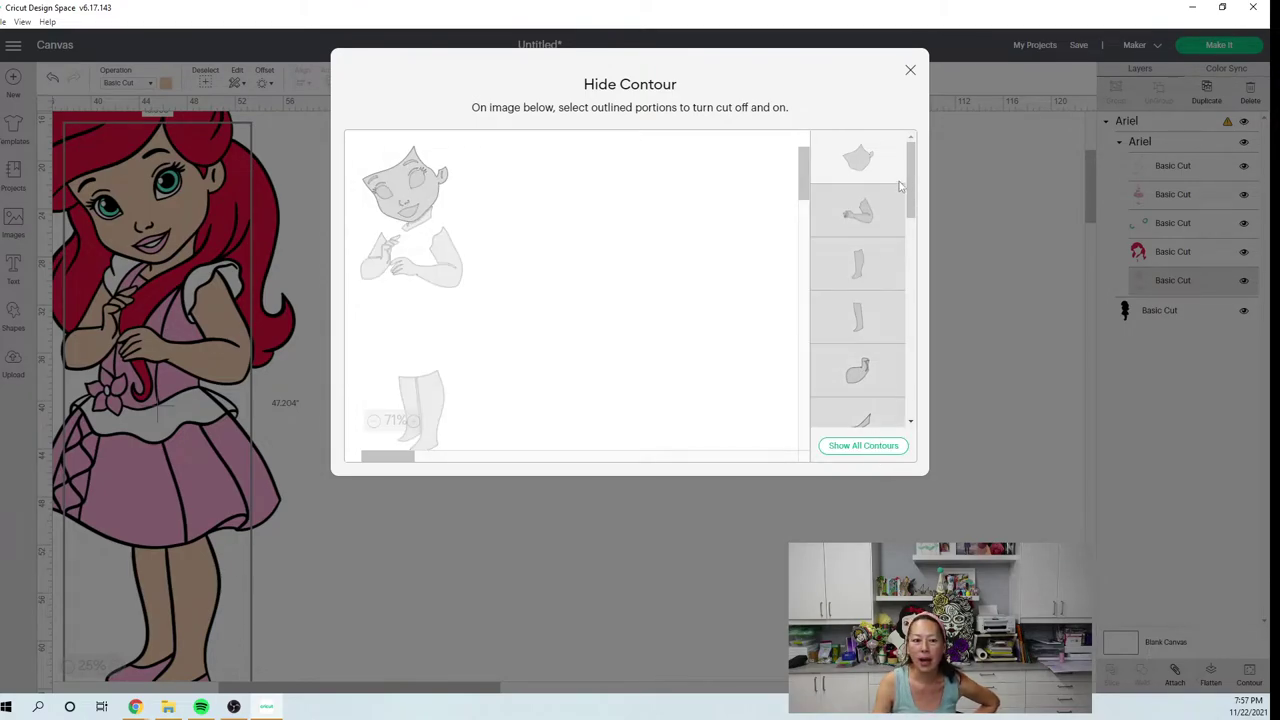
click(909, 72)
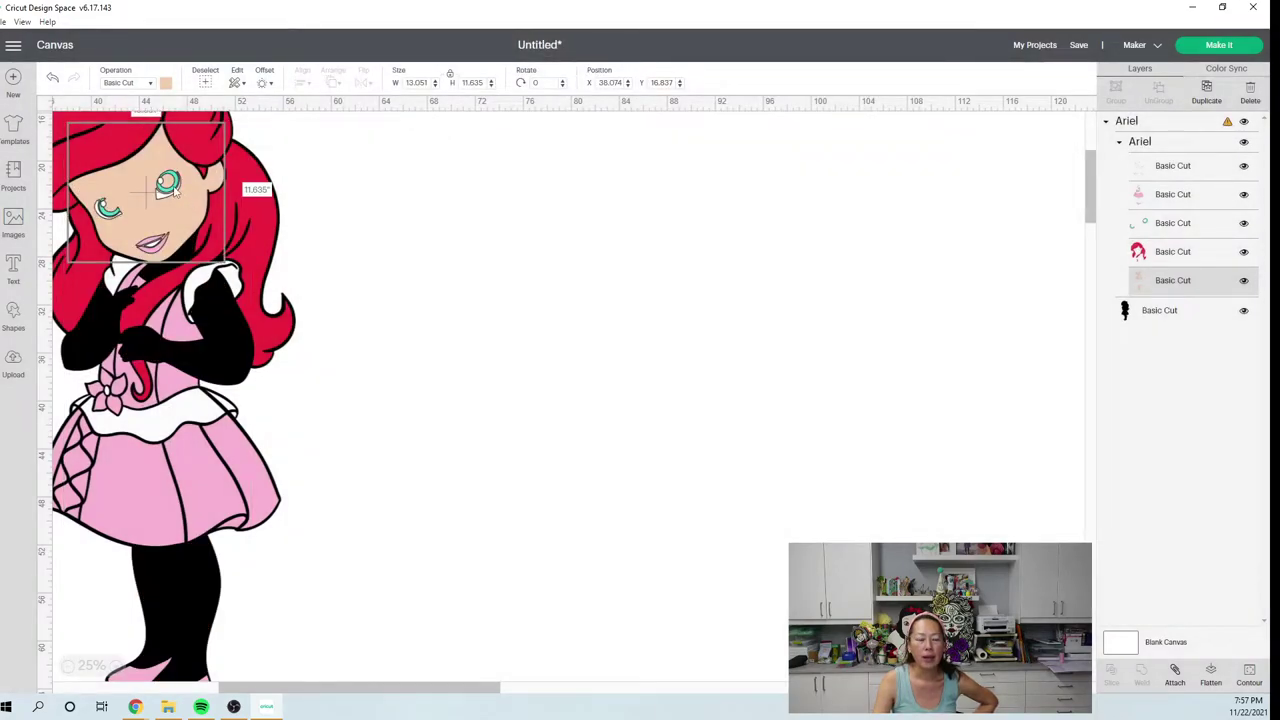
Ungroup the inner group of coloured layers and move the whole Ariel figure farther across the canvas.
drag(220, 198, 459, 299)
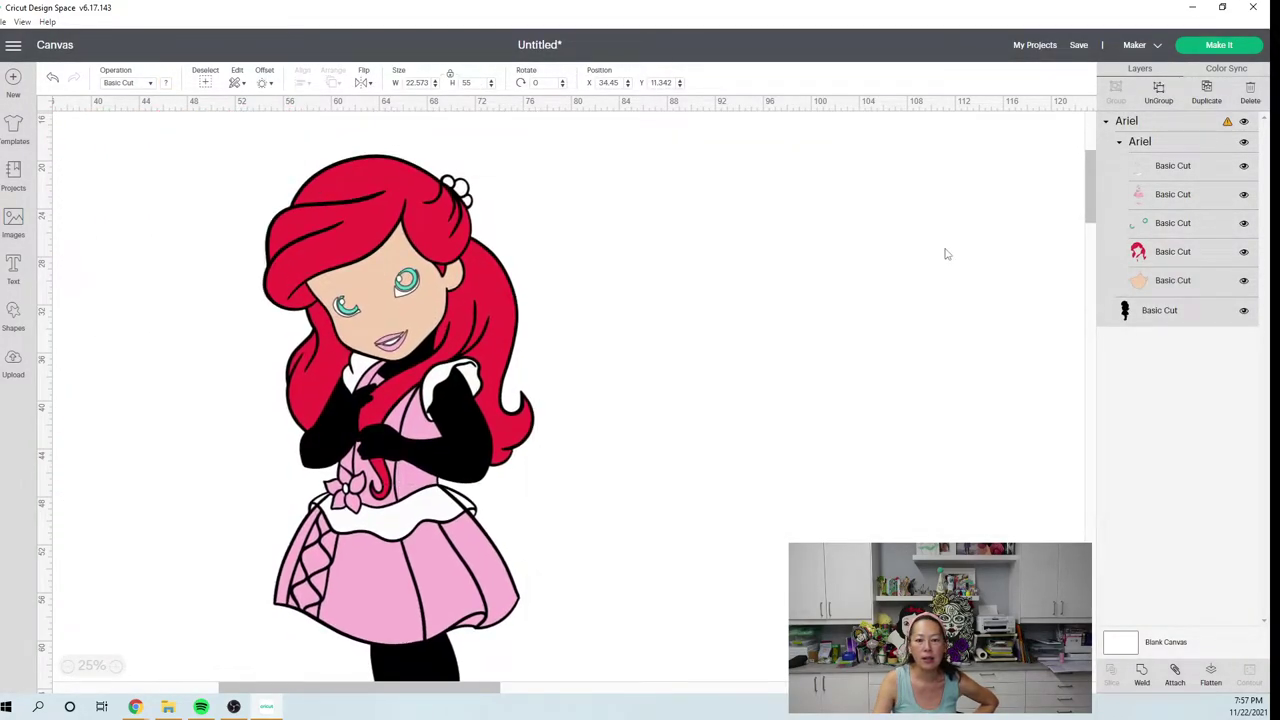
click(1193, 279)
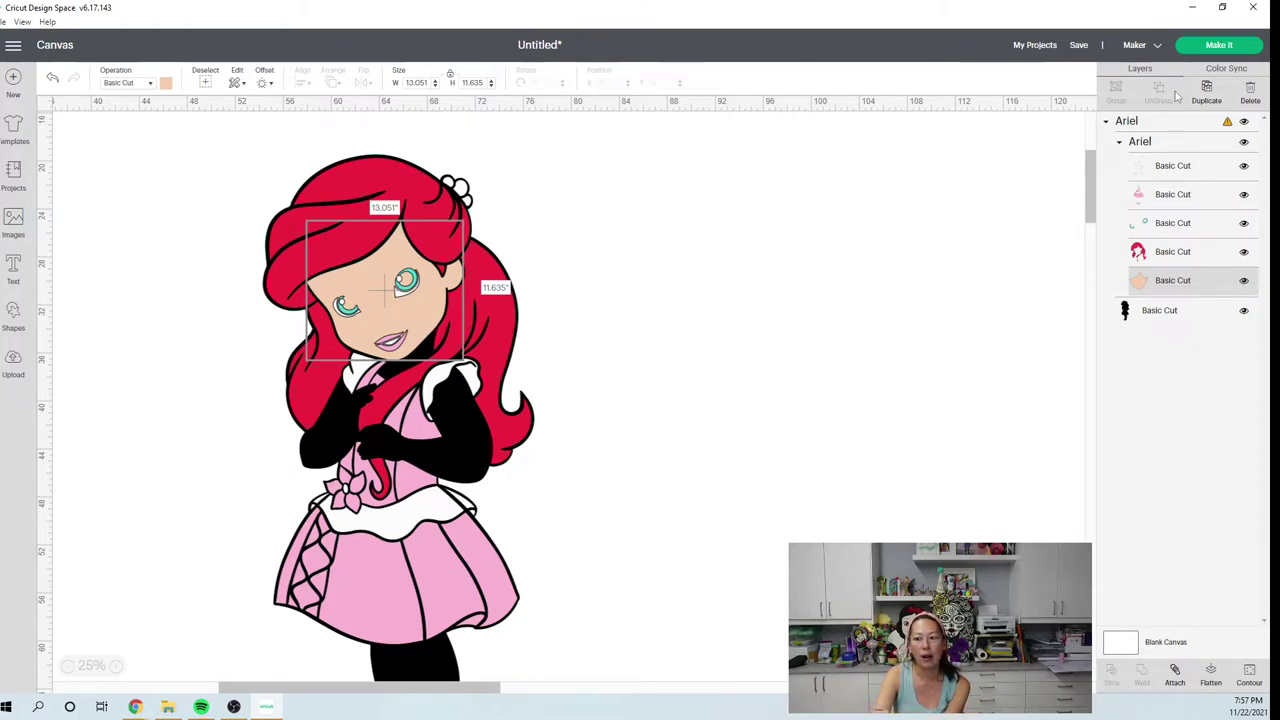
click(1160, 143)
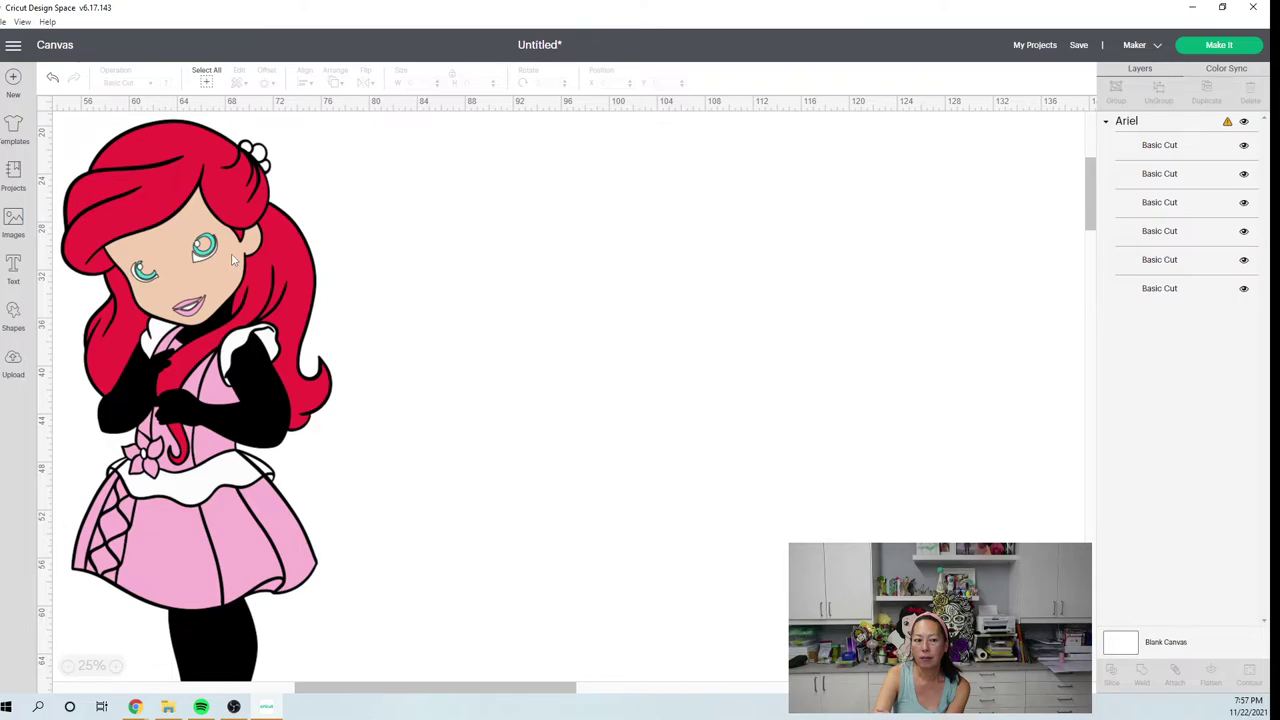
click(1158, 263)
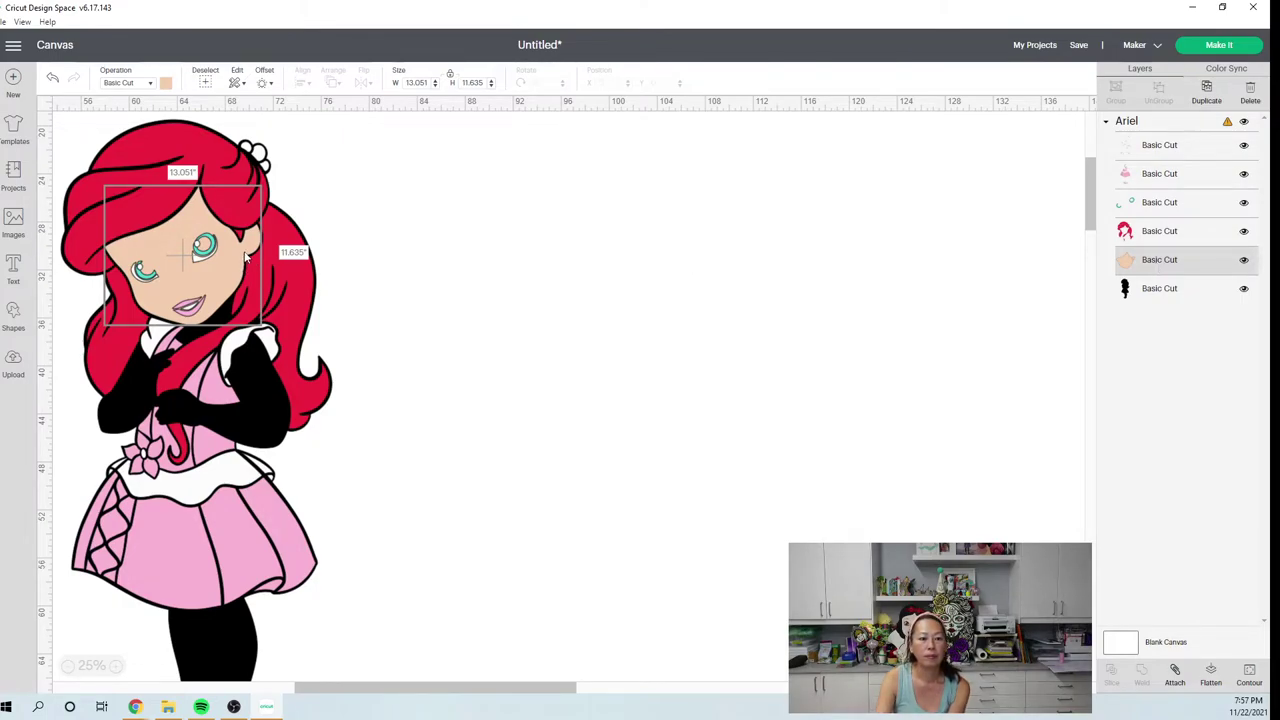
drag(200, 250, 520, 275)
Ungroup the remaining Ariel figure into separate individual layers.
key(ctrl+z)
key(ctrl+z)
key(ctrl+z)
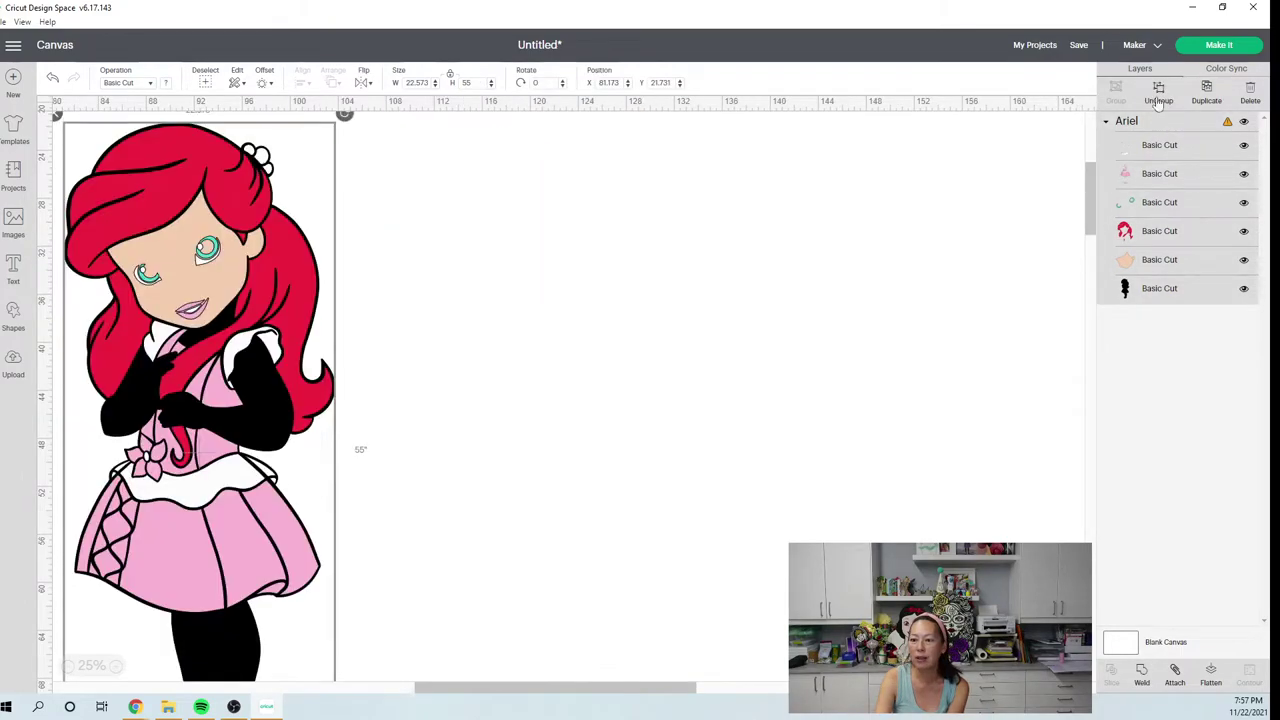
key(ctrl+z)
key(ctrl+z)
key(ctrl+z)
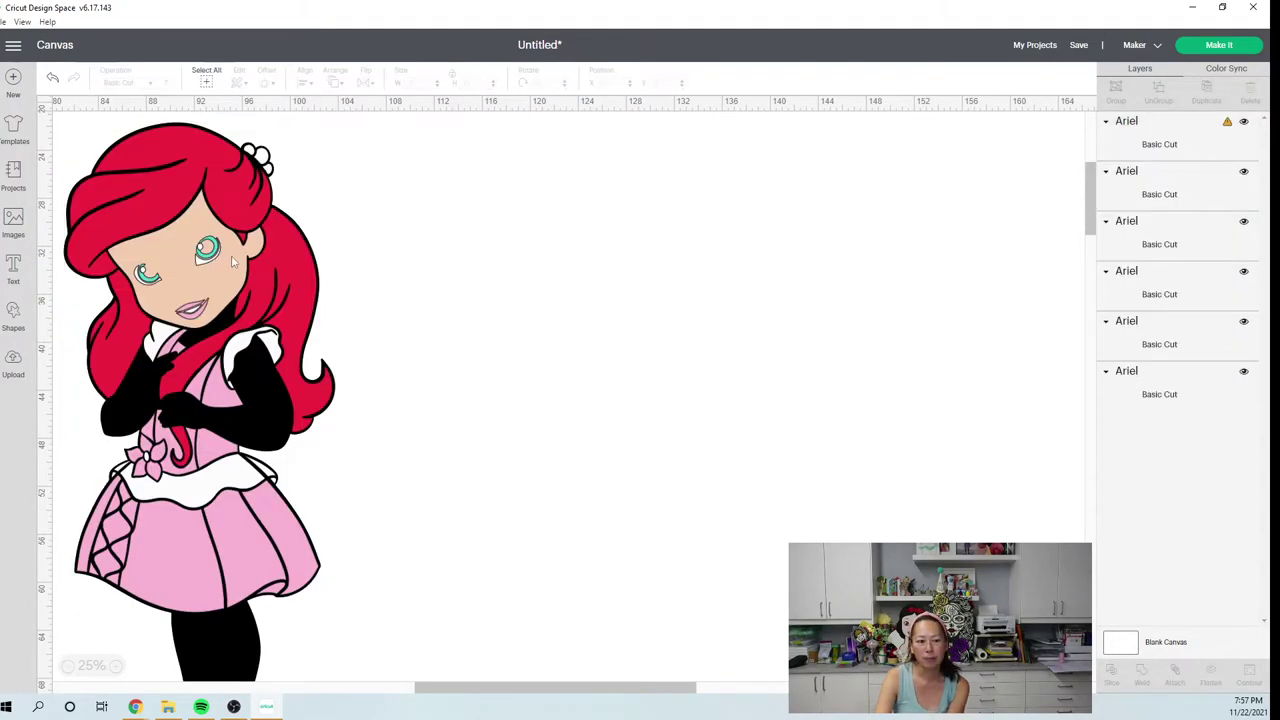
Pull the red hair and white detail layers away from the figure into the empty canvas area.
key(ctrl+z)
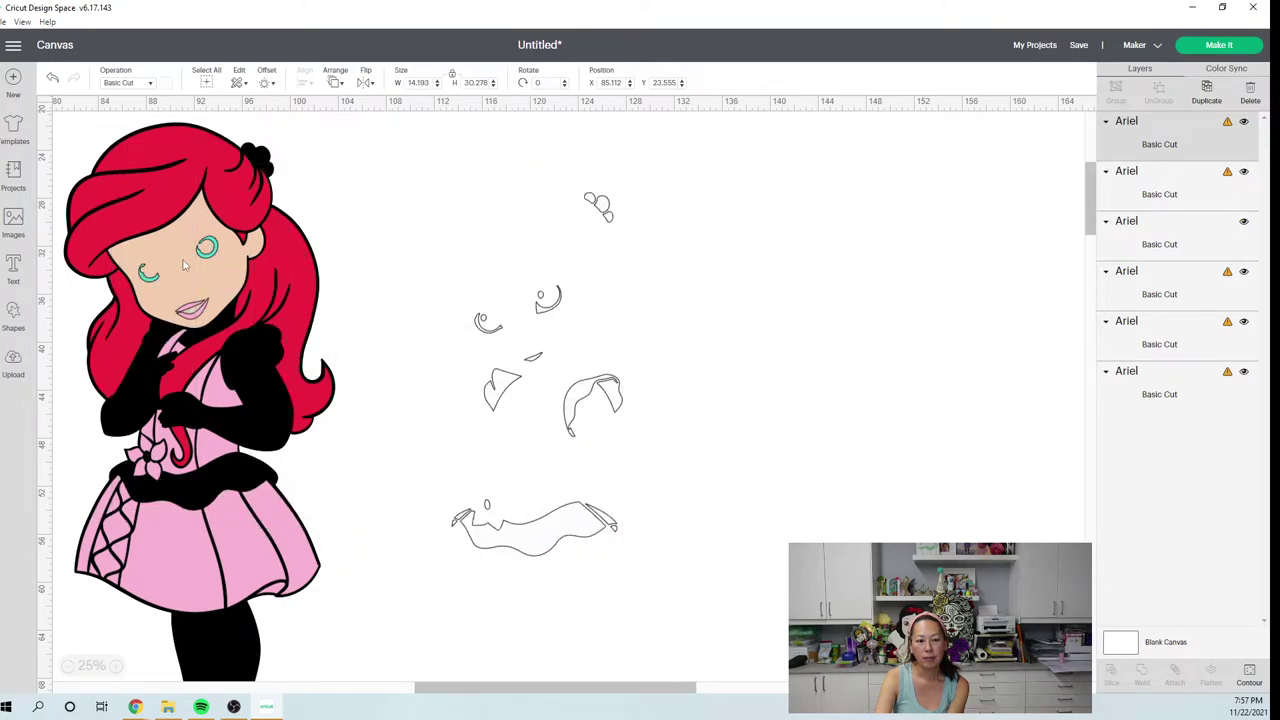
key(ctrl+z)
key(ctrl+z)
key(ctrl+z)
key(ctrl+z)
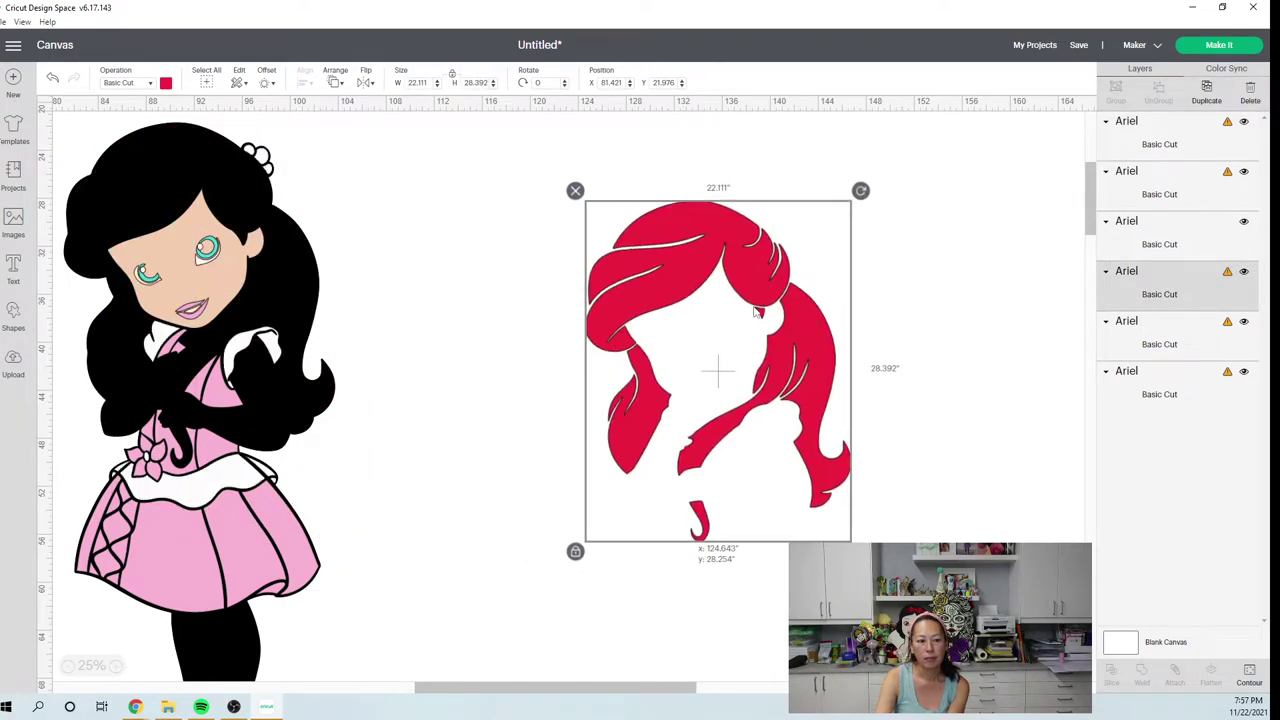
key(ctrl+z)
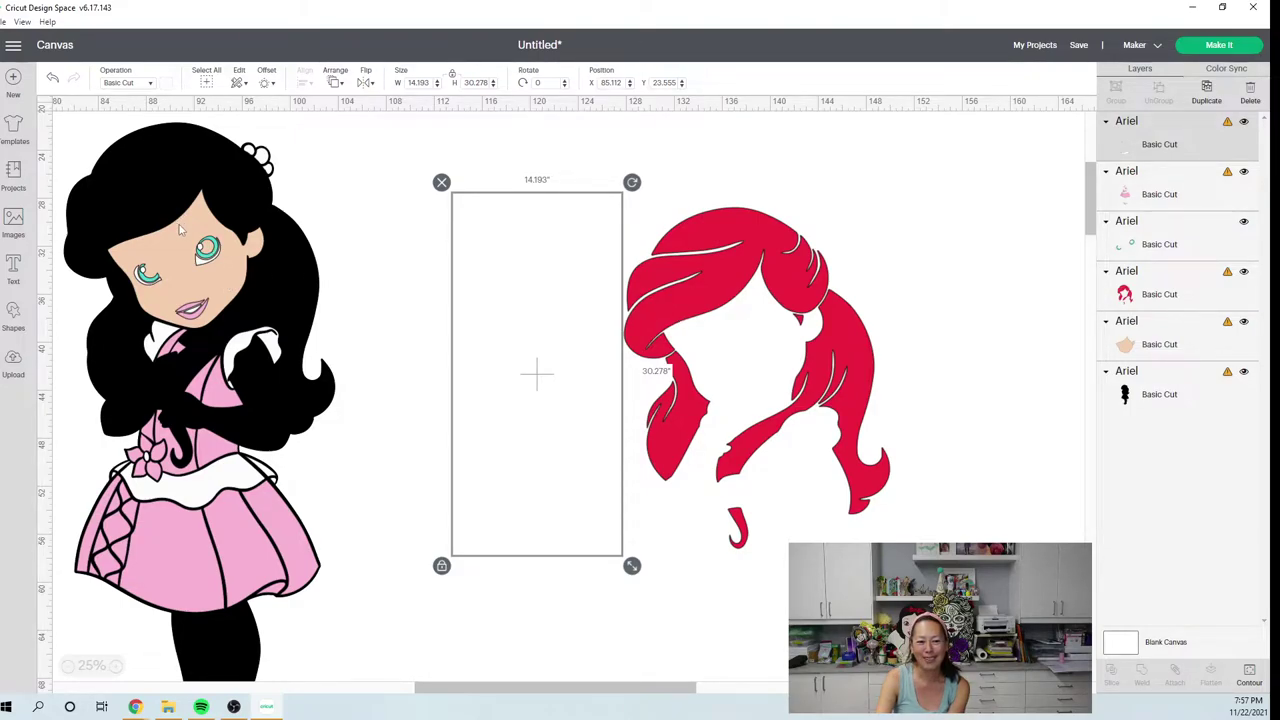
Move the white details farther away, place the face piece in the empty area beside the figure, and rotate it about 53°.
click(1124, 345)
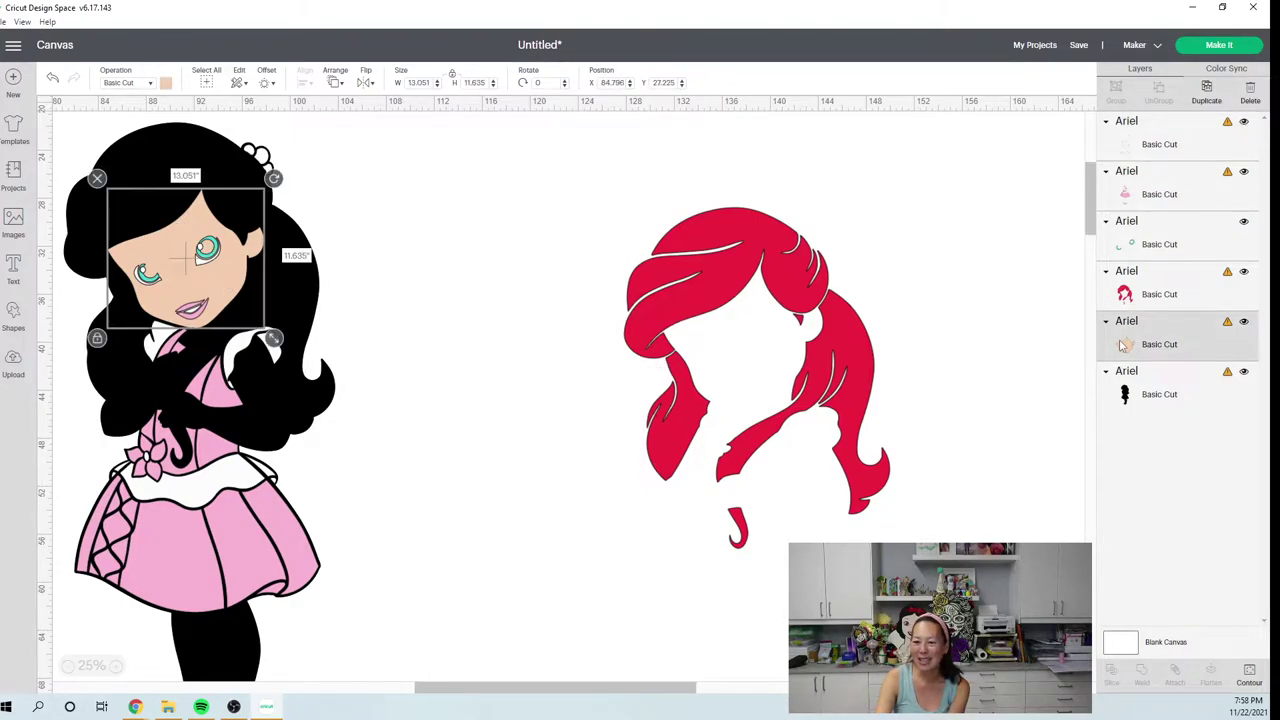
mouse_move(198, 217)
mouse_down()
mouse_move(700, 300)
mouse_move(1070, 380)
mouse_up()
drag(182, 243, 440, 222)
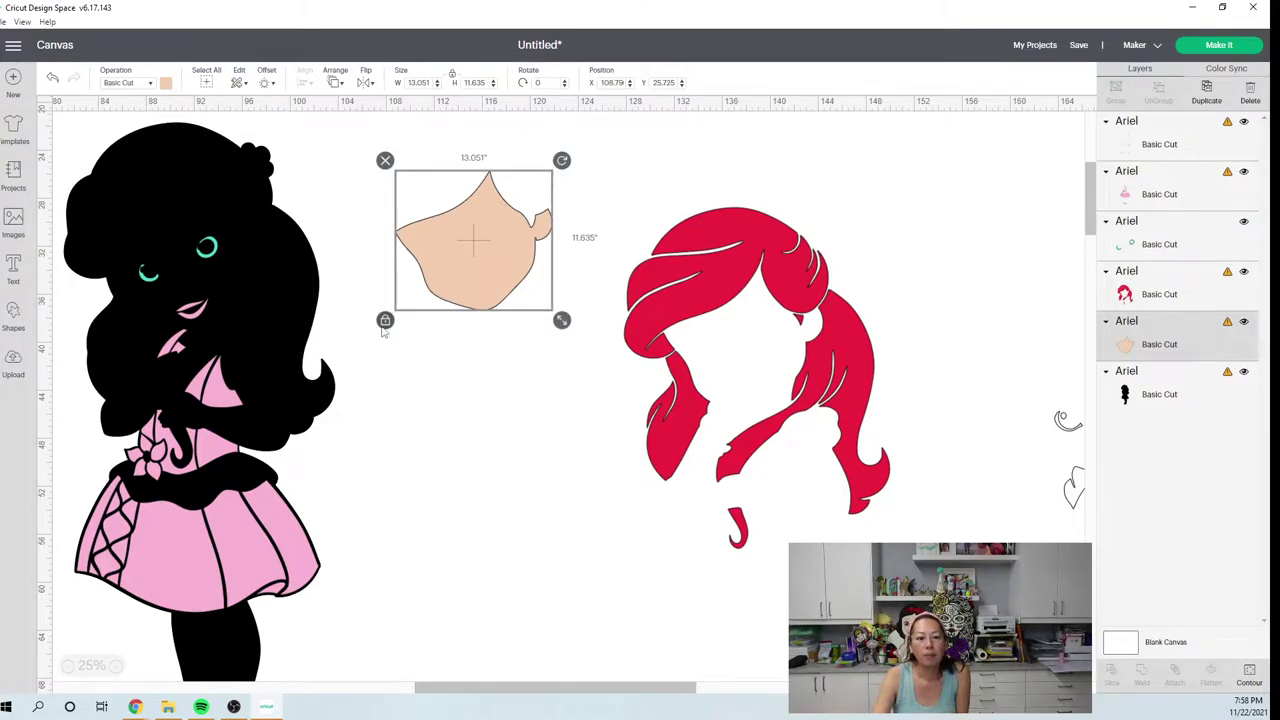
drag(562, 161, 597, 275)
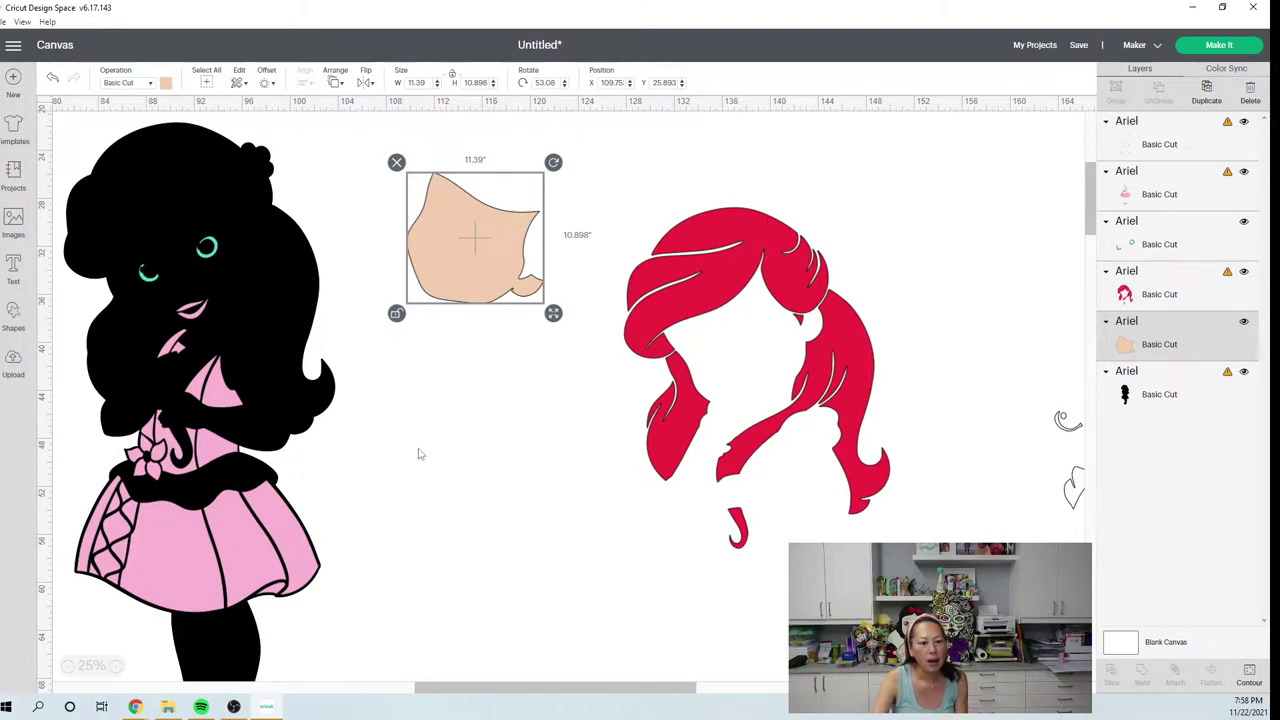
Use Contour on the skin-coloured layer to hide the face and keep only the bent arm with the hand.
scroll(471, 354, down, 1)
click(456, 189)
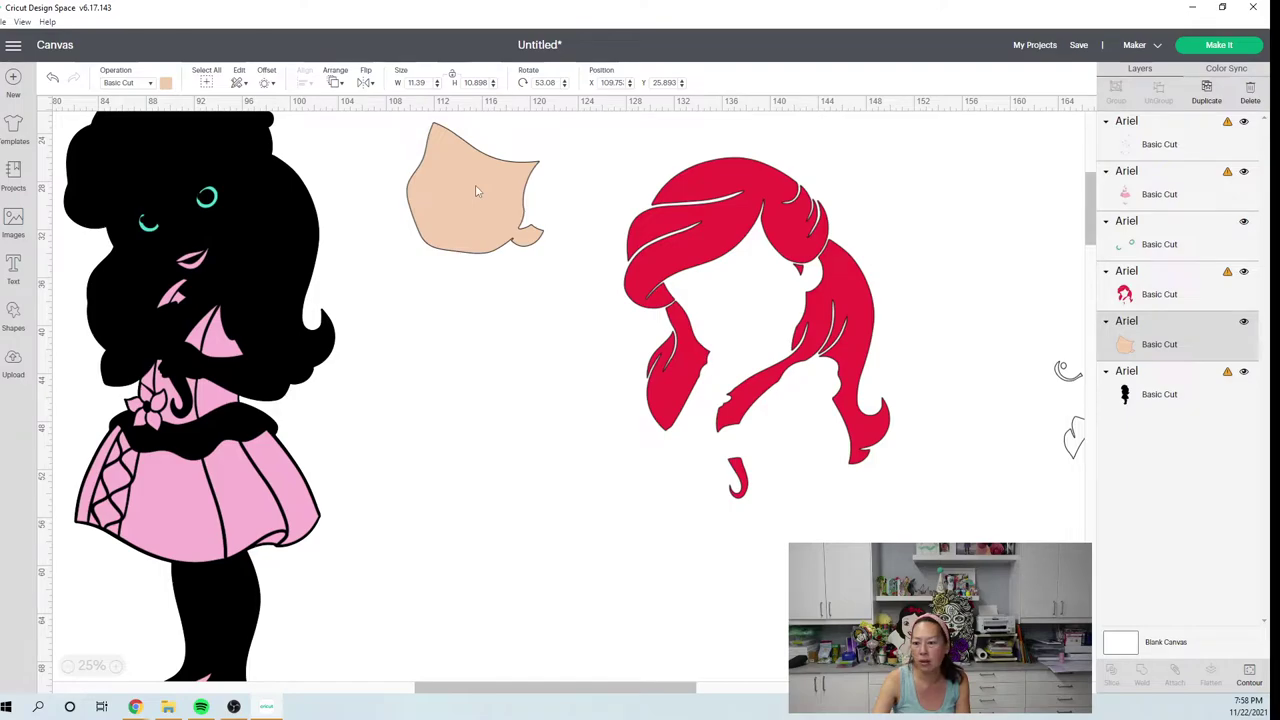
click(206, 170)
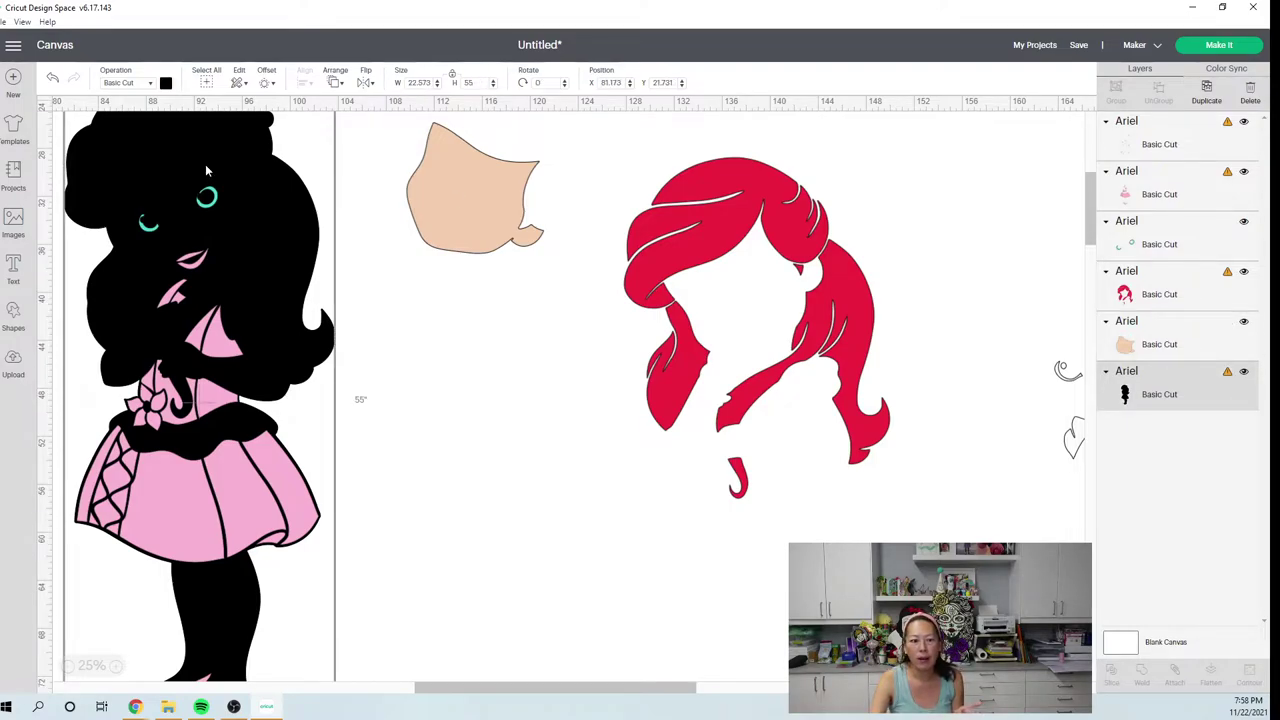
click(504, 179)
click(1250, 677)
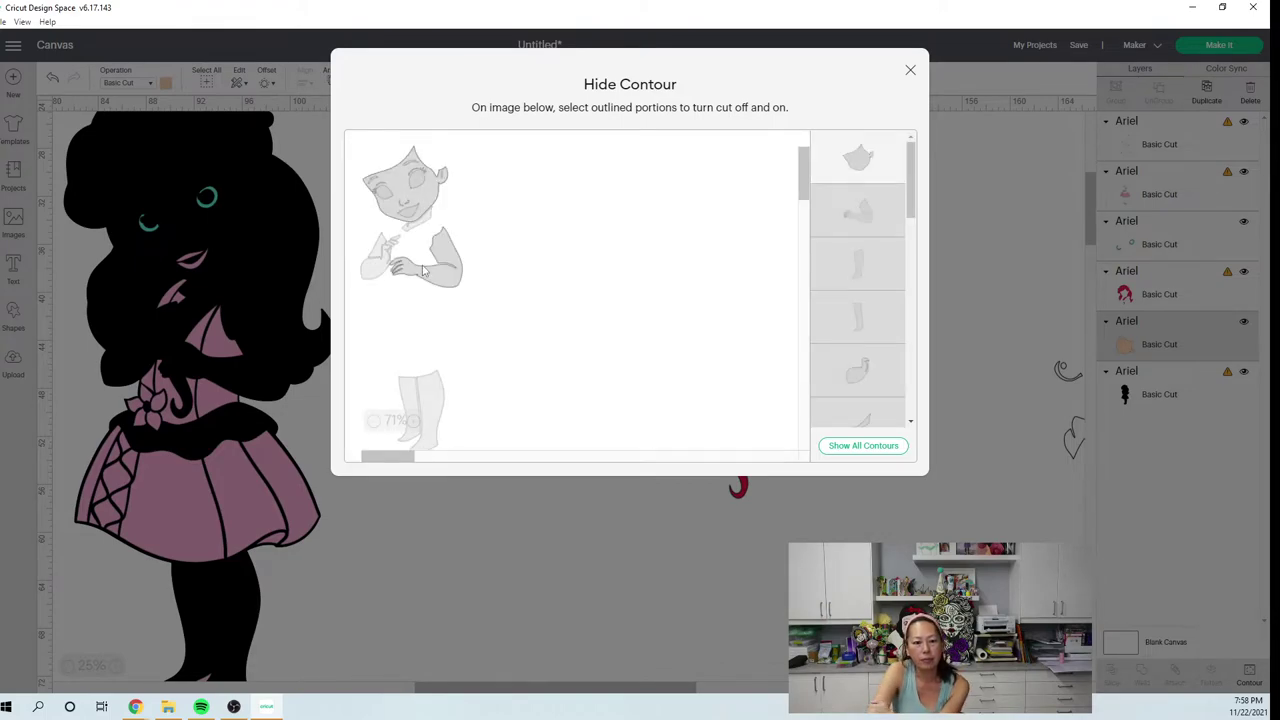
click(437, 275)
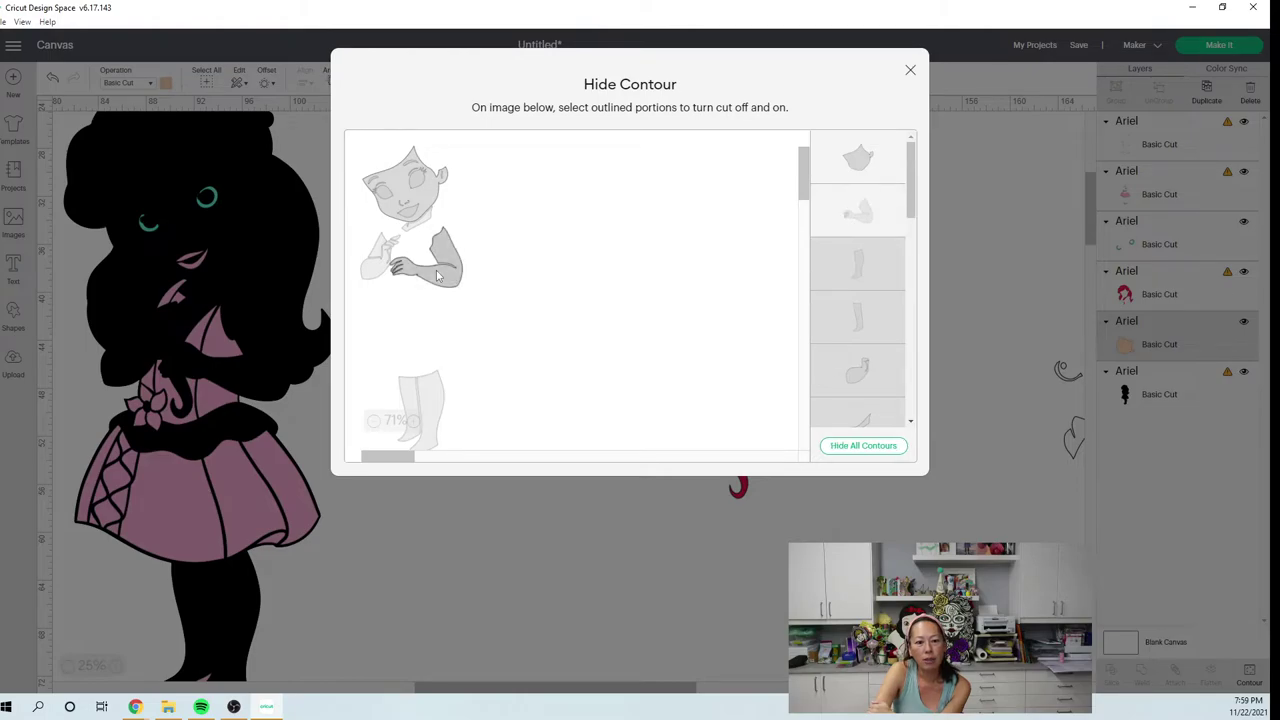
click(910, 70)
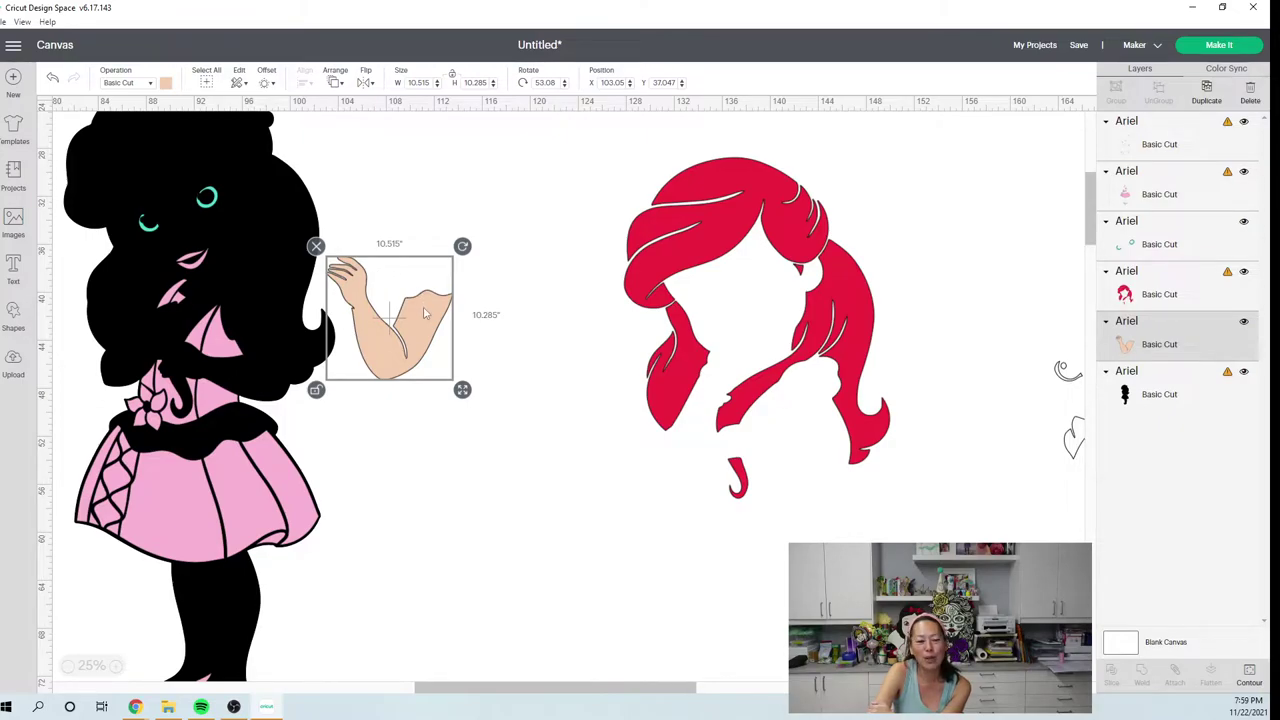
Switch the skin layer's contours to show only one leg, and pull the pink clothing layer off the black silhouette into the empty area.
click(1248, 673)
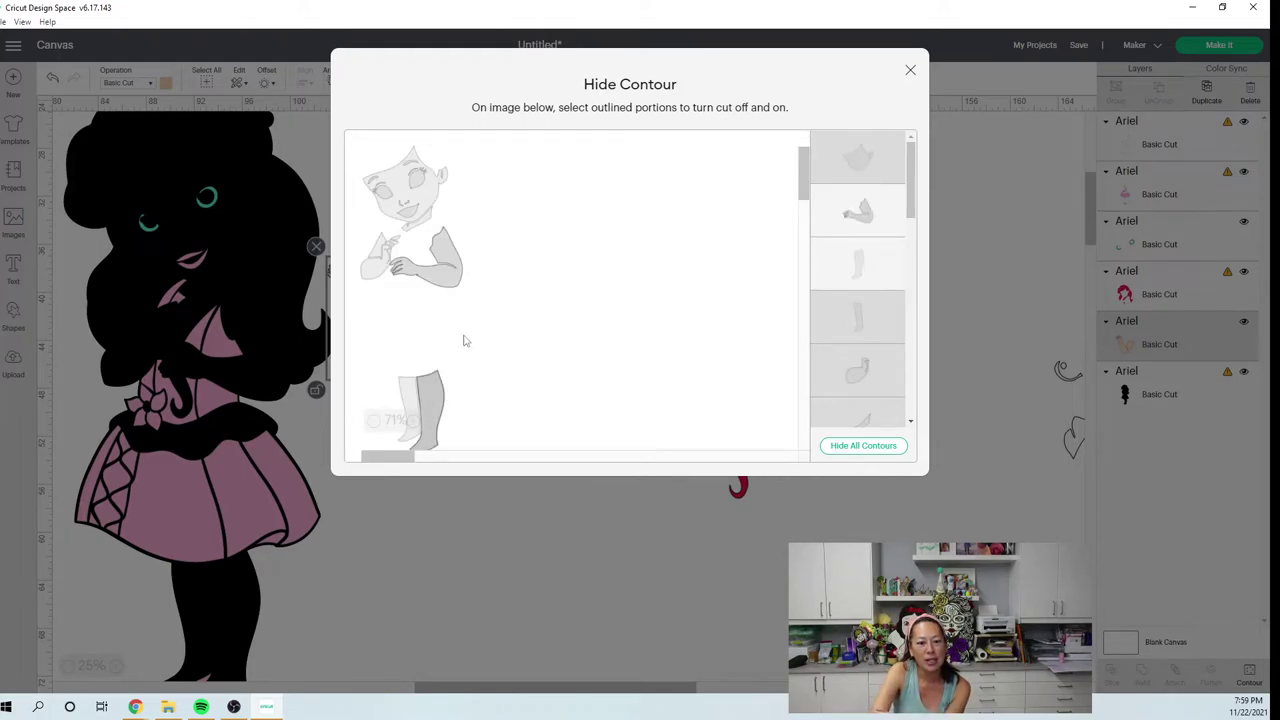
click(911, 72)
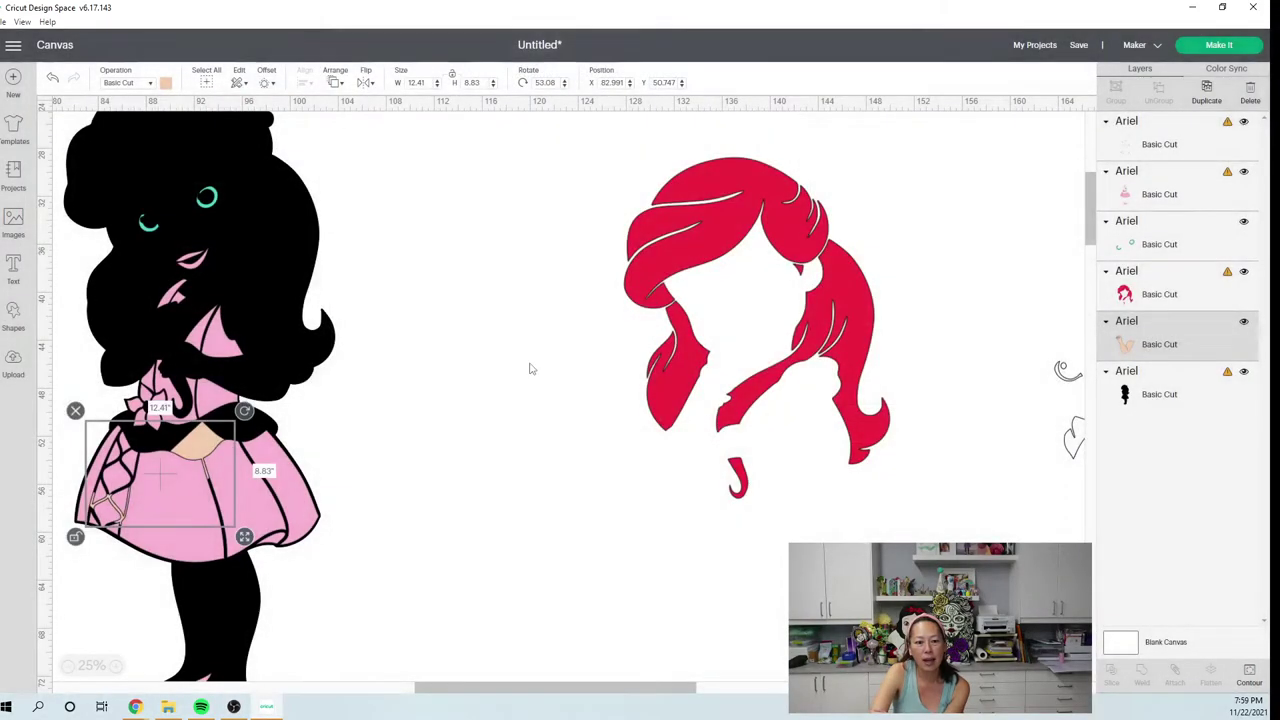
drag(238, 448, 508, 378)
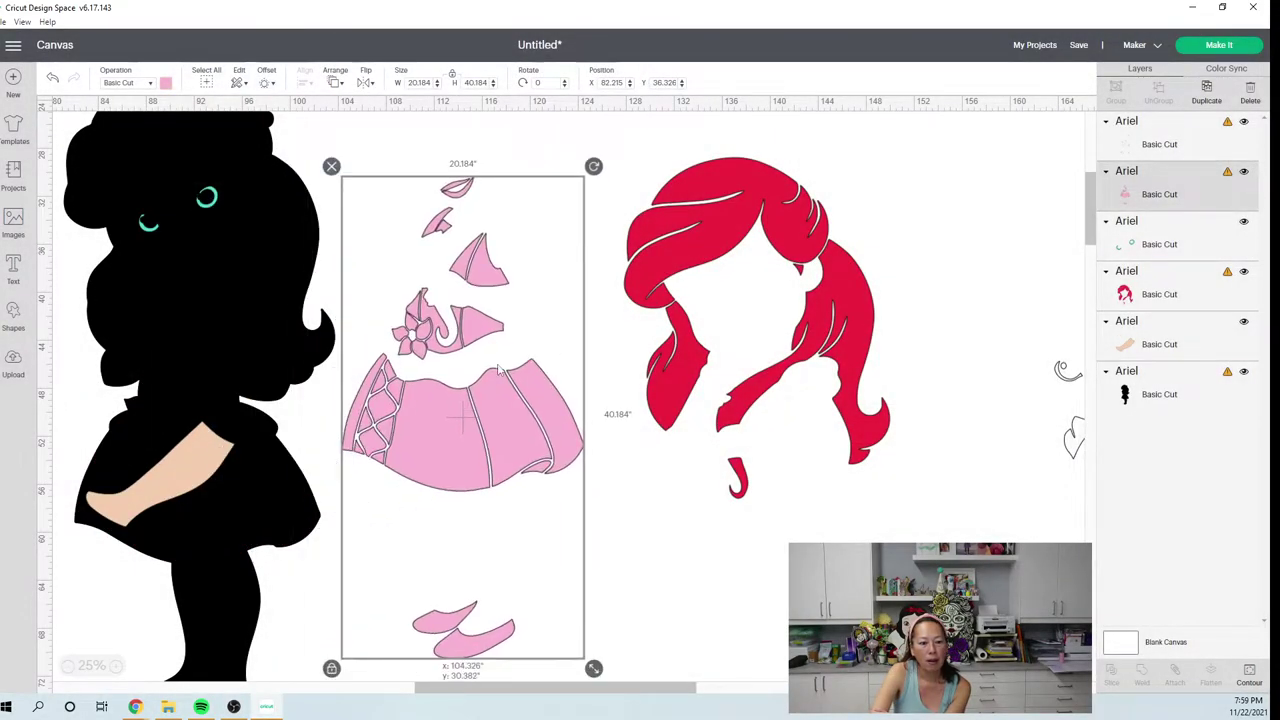
Pull the leg piece off the silhouette, rotate it to about 43°, and place it back over the black figure.
click(206, 495)
drag(212, 480, 566, 580)
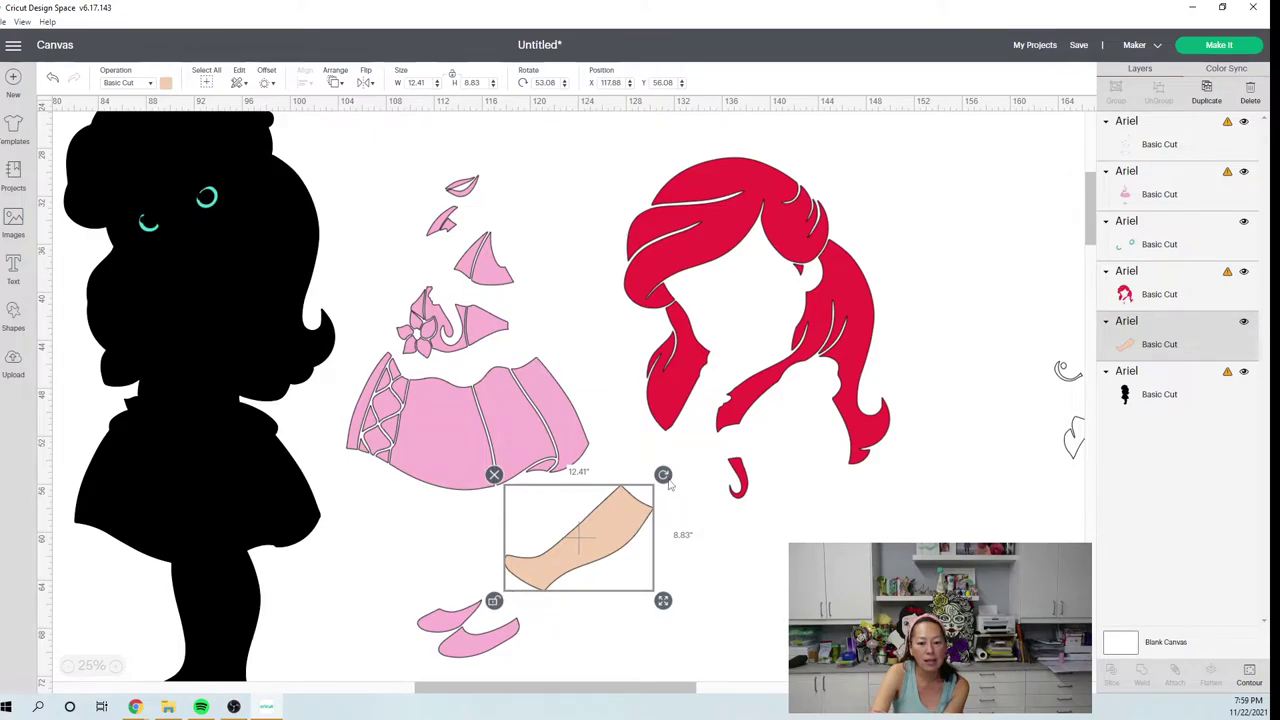
mouse_move(663, 474)
mouse_down()
mouse_move(672, 498)
mouse_move(650, 460)
mouse_up()
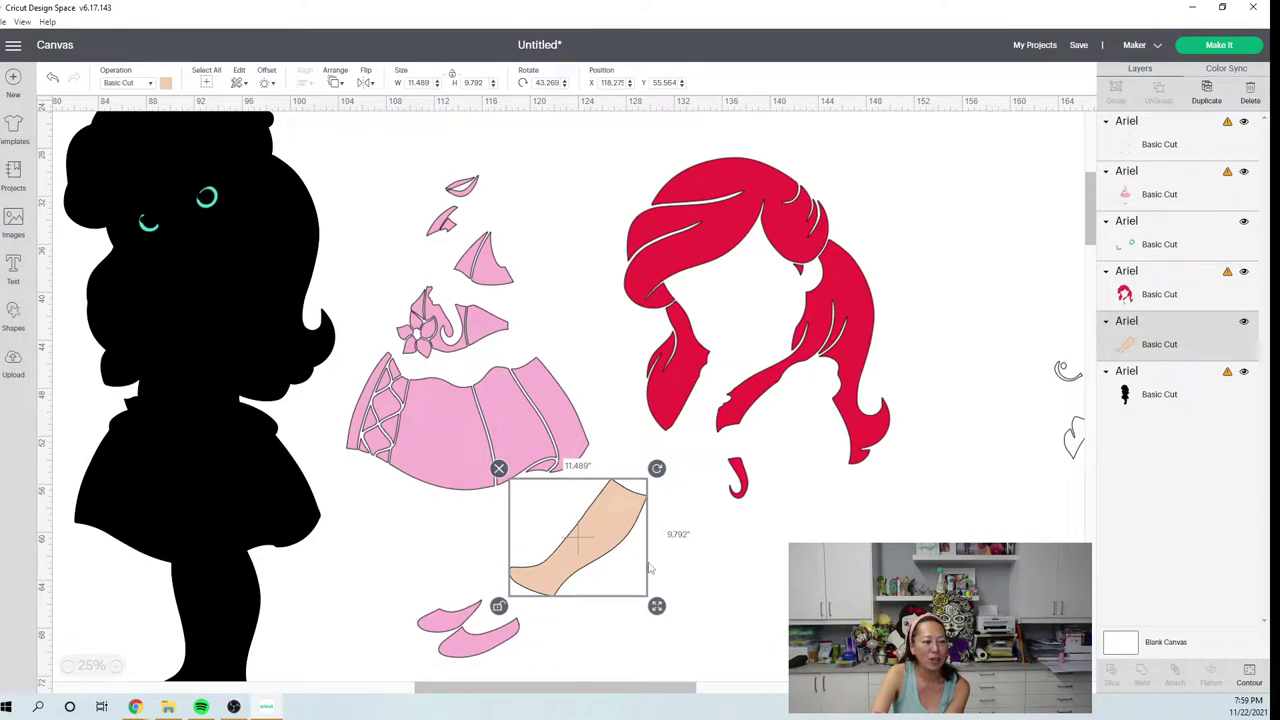
drag(604, 556, 203, 418)
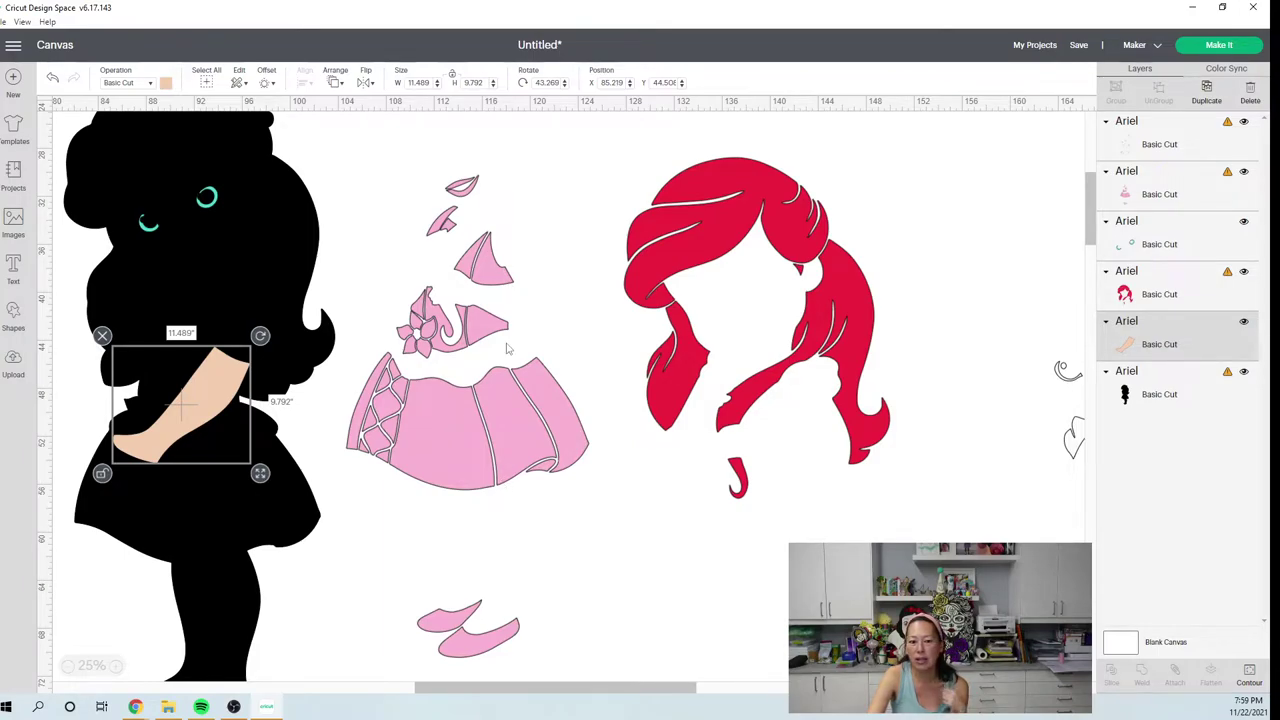
Duplicate the red hair layer and move the copy over the pink clothing pieces.
click(817, 292)
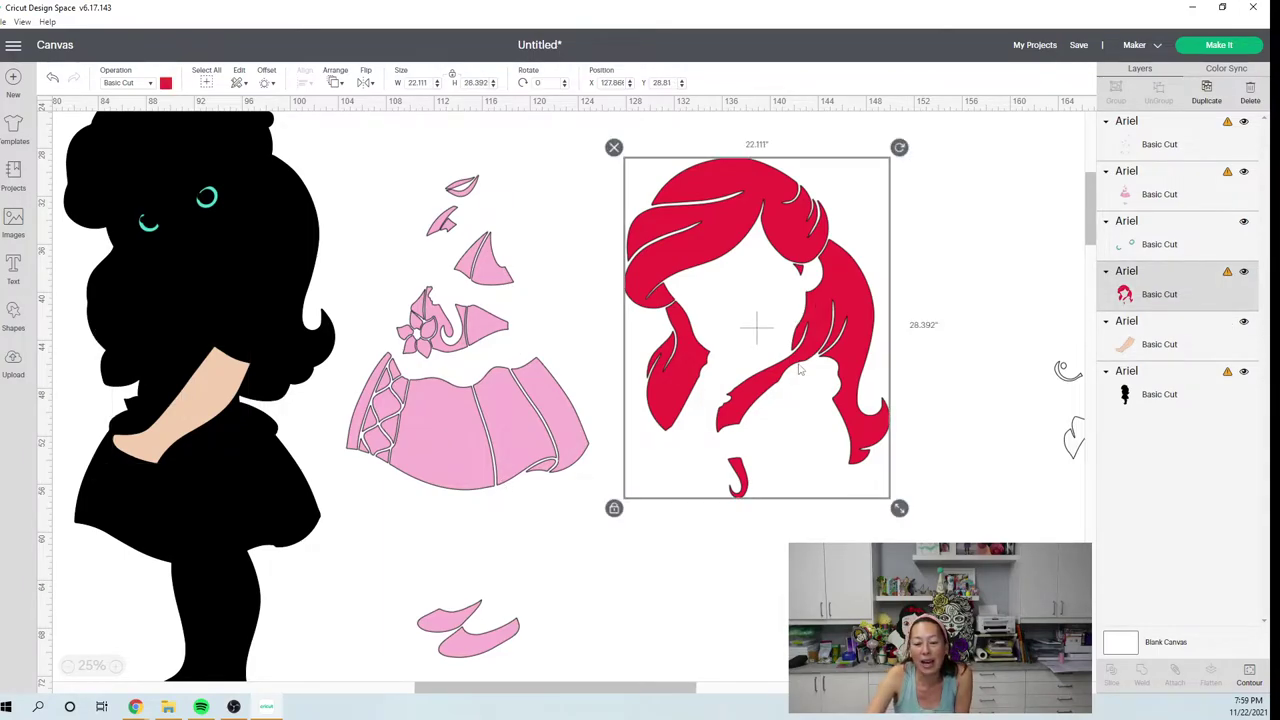
drag(800, 368, 818, 371)
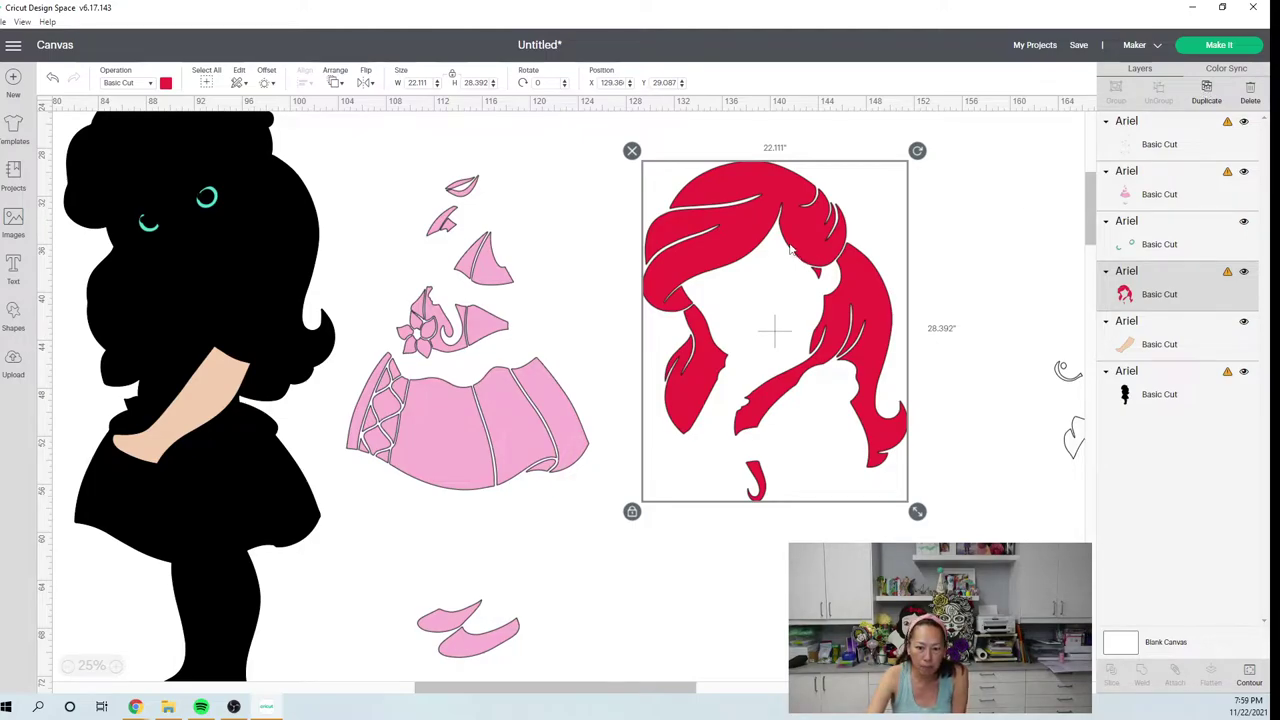
key(ctrl+d)
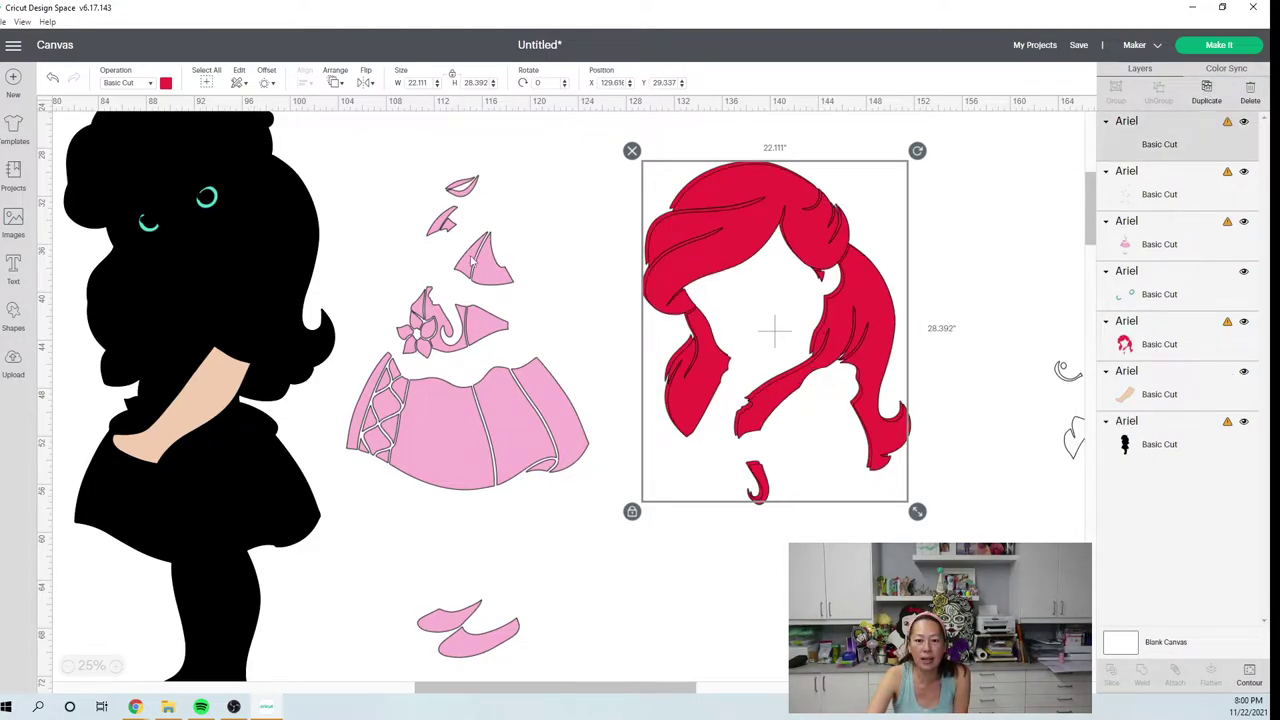
drag(780, 260, 418, 280)
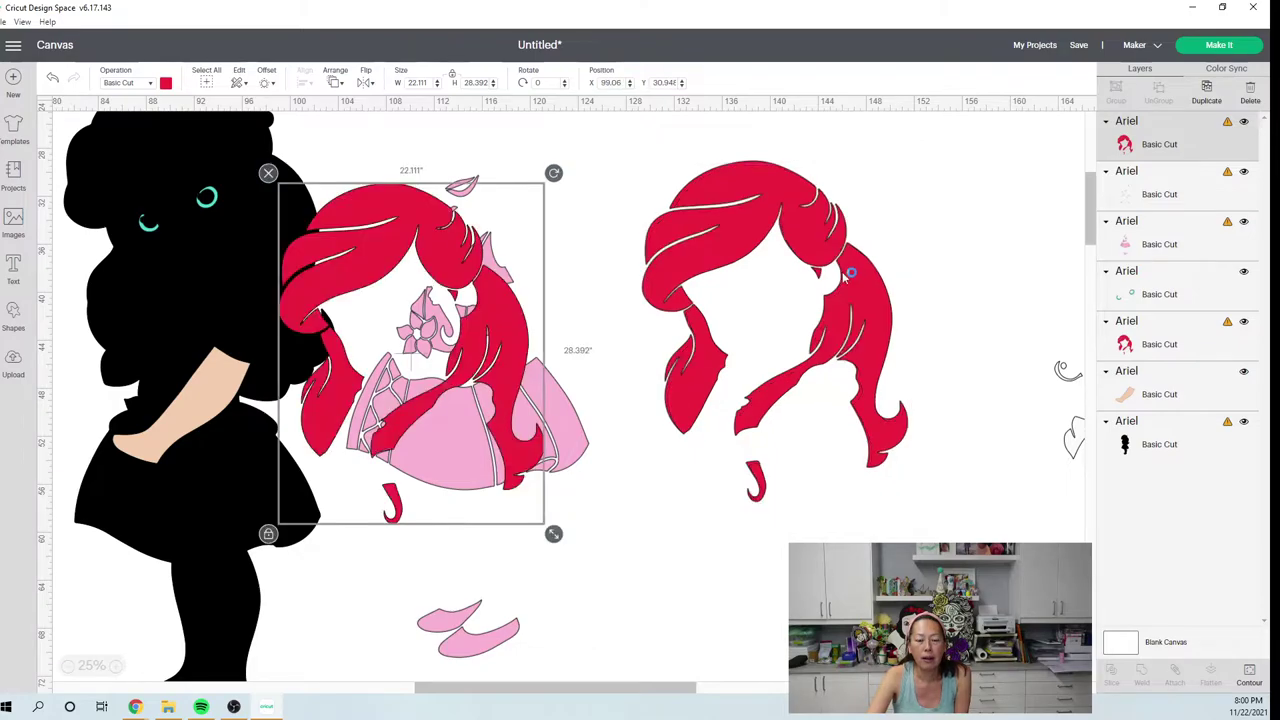
Use Contour on the original red hair layer to hide everything except the long ponytail piece.
click(840, 262)
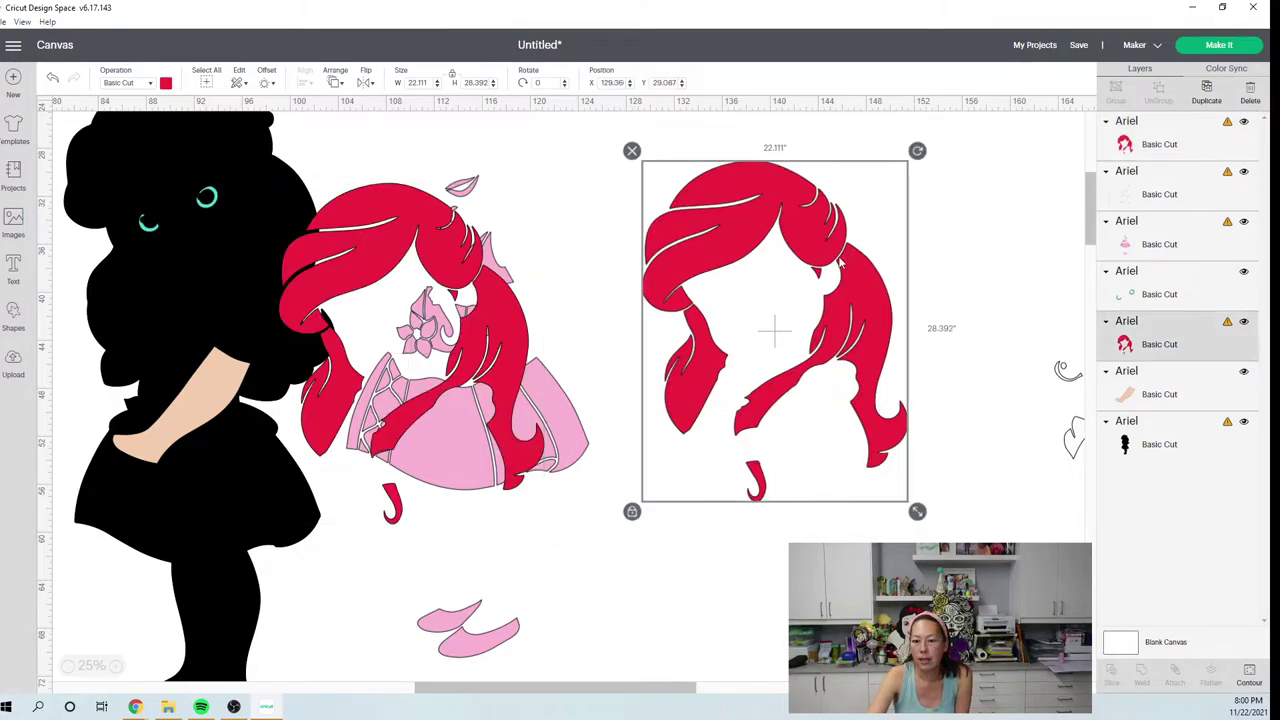
click(1249, 675)
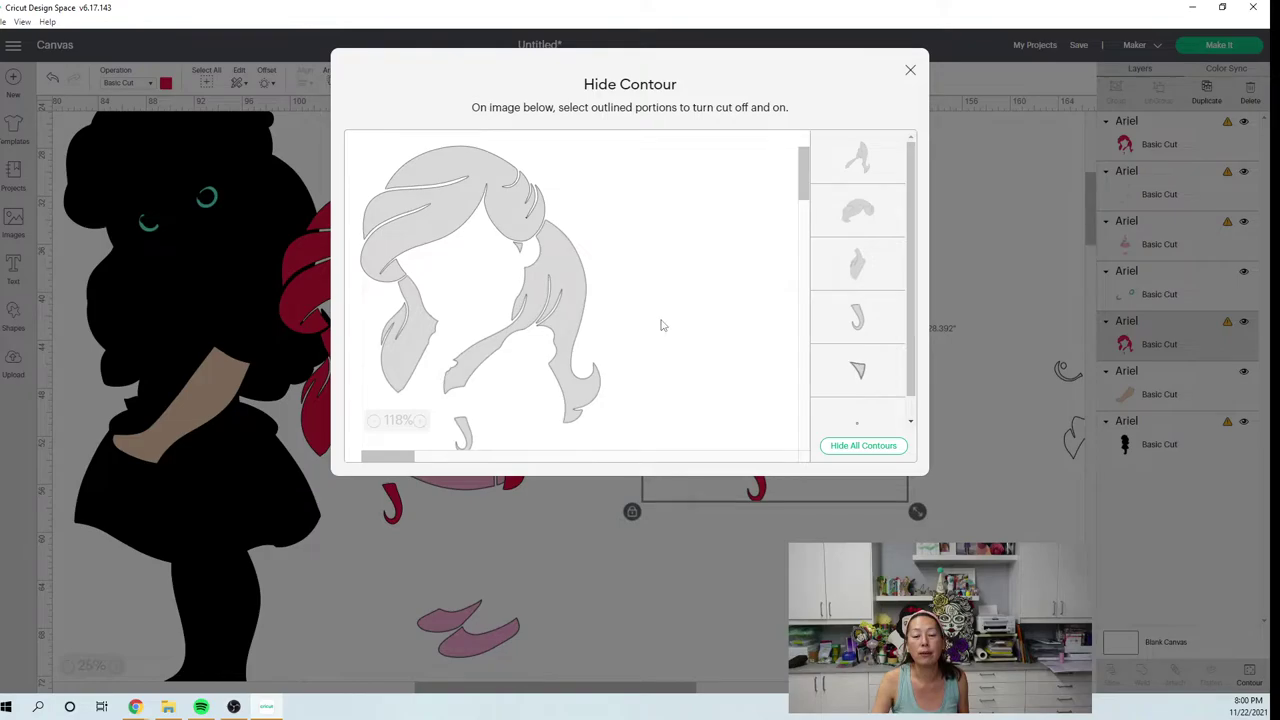
click(850, 452)
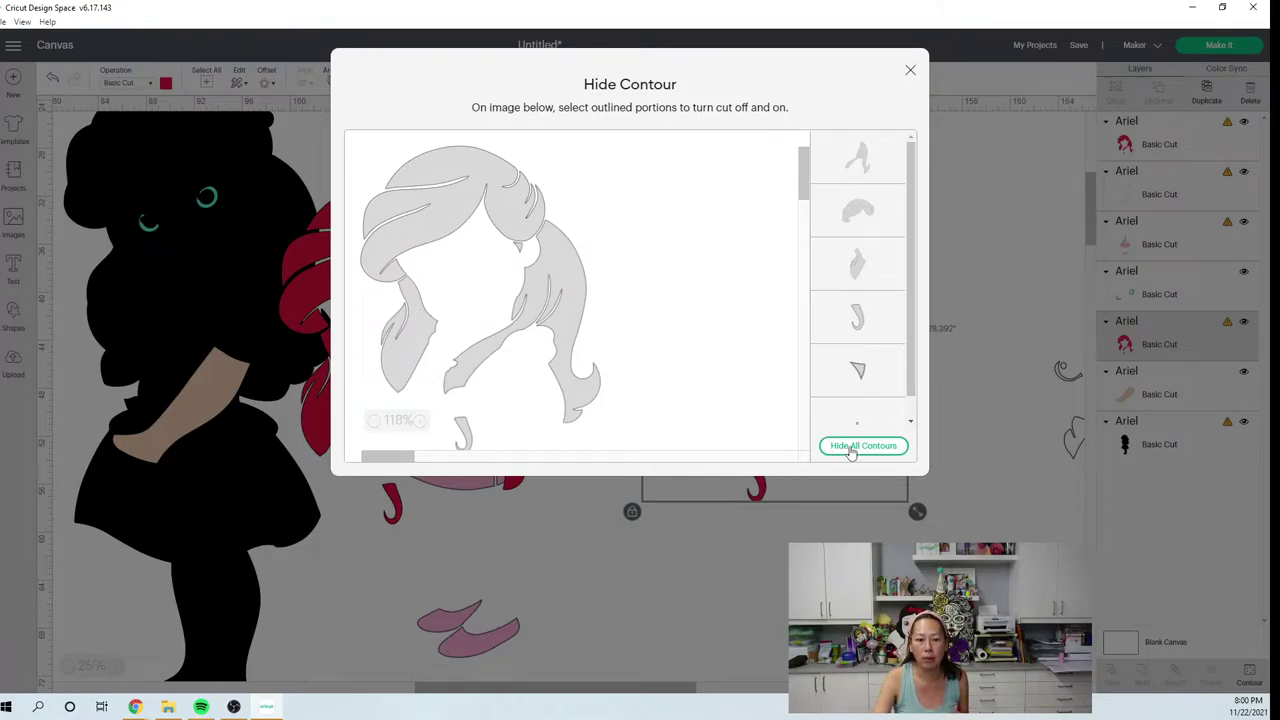
click(910, 71)
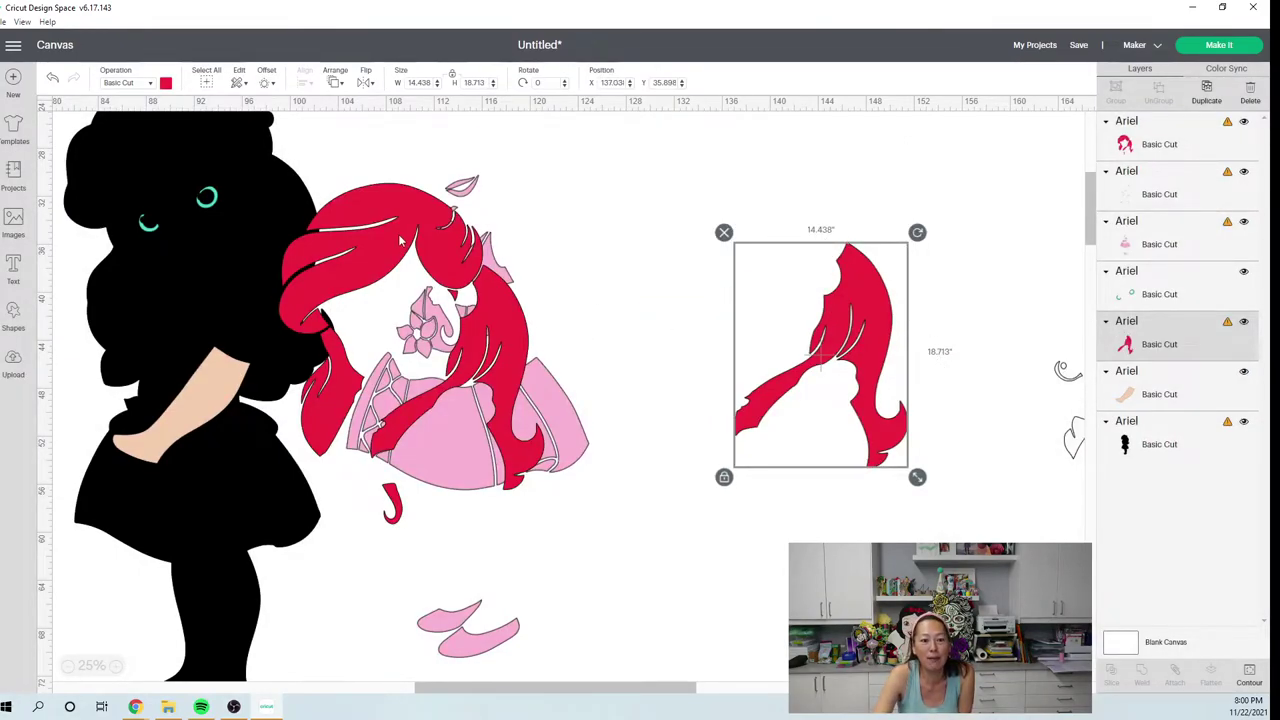
Move the duplicated hair beside the ponytail piece and contour it so only the top fringe section is kept.
click(461, 224)
drag(461, 224, 768, 210)
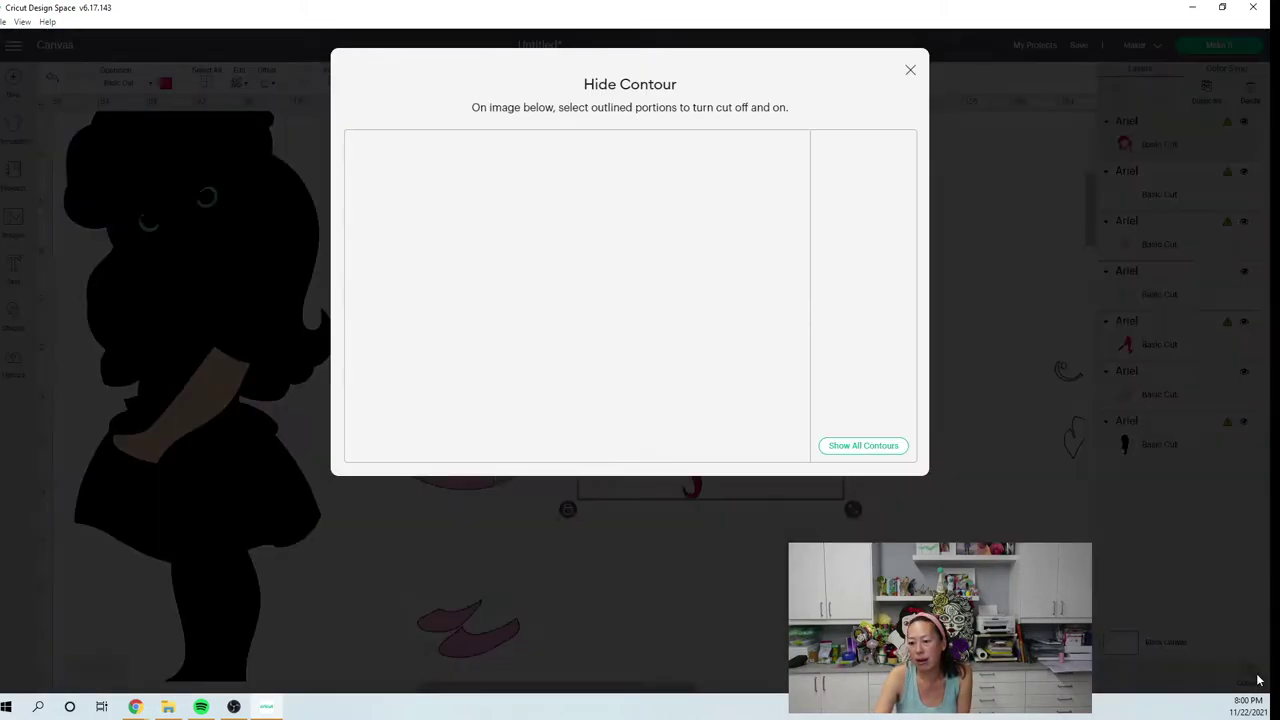
click(1252, 678)
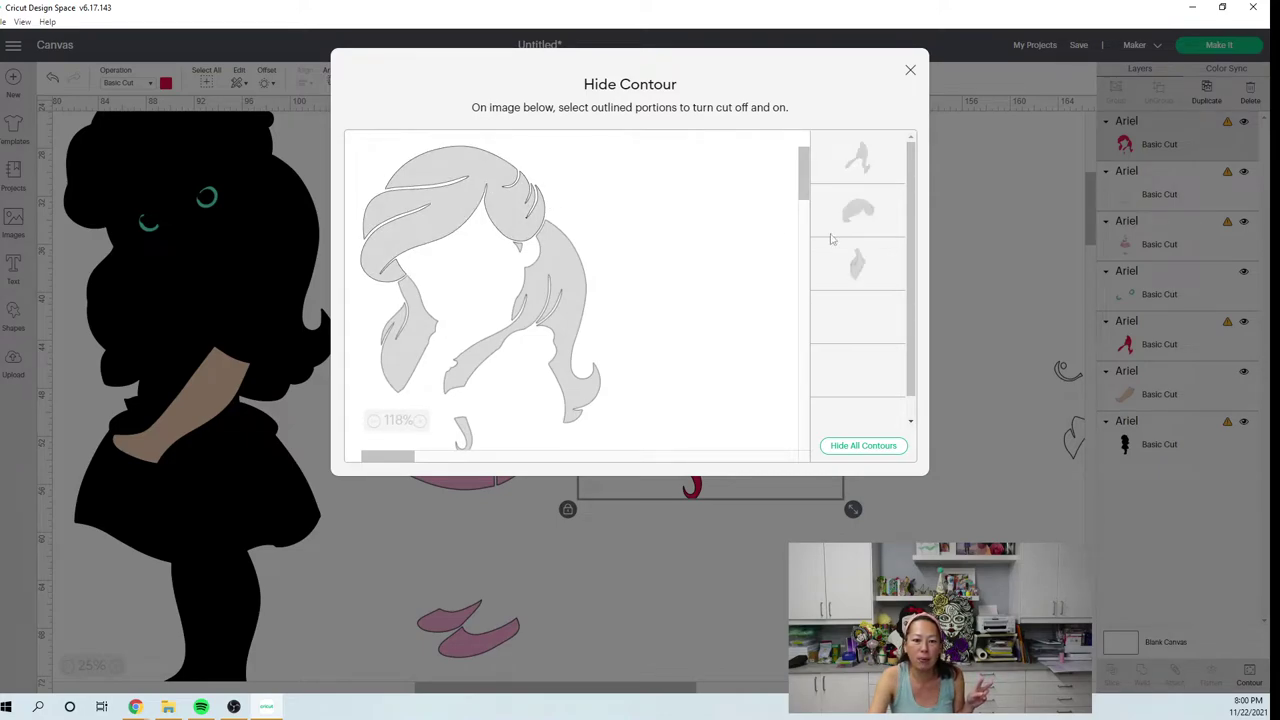
click(862, 446)
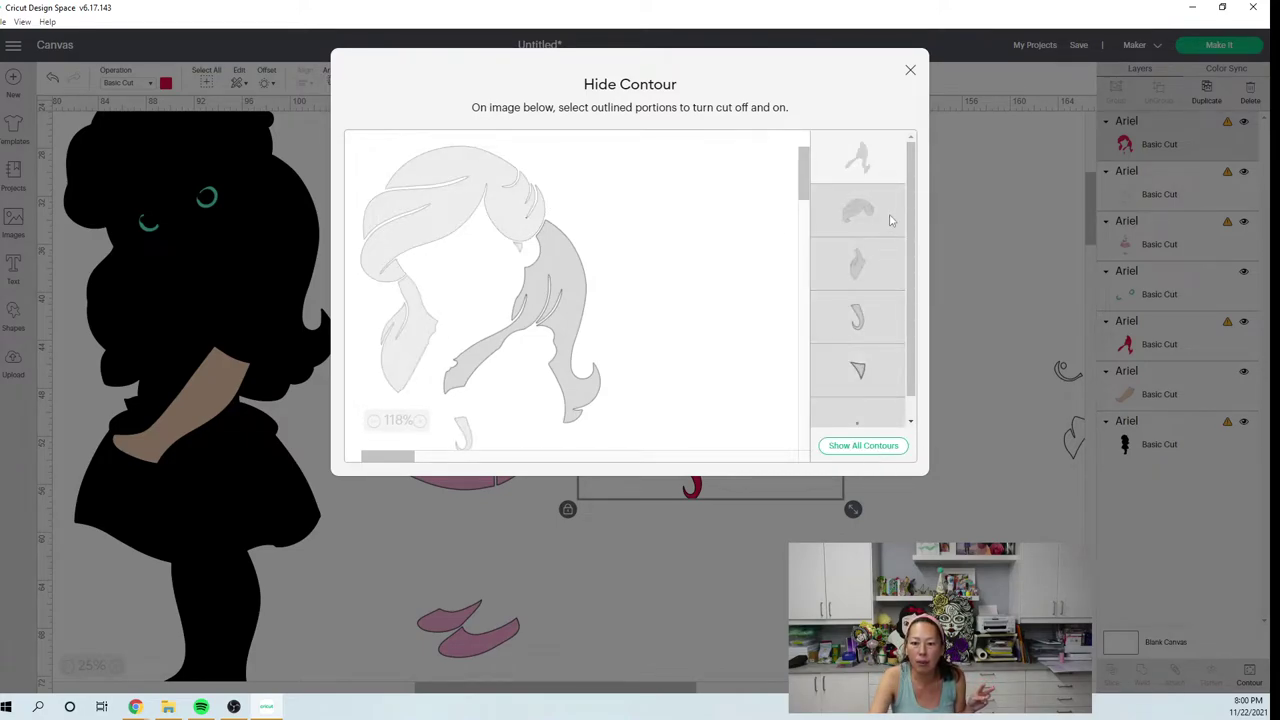
click(888, 192)
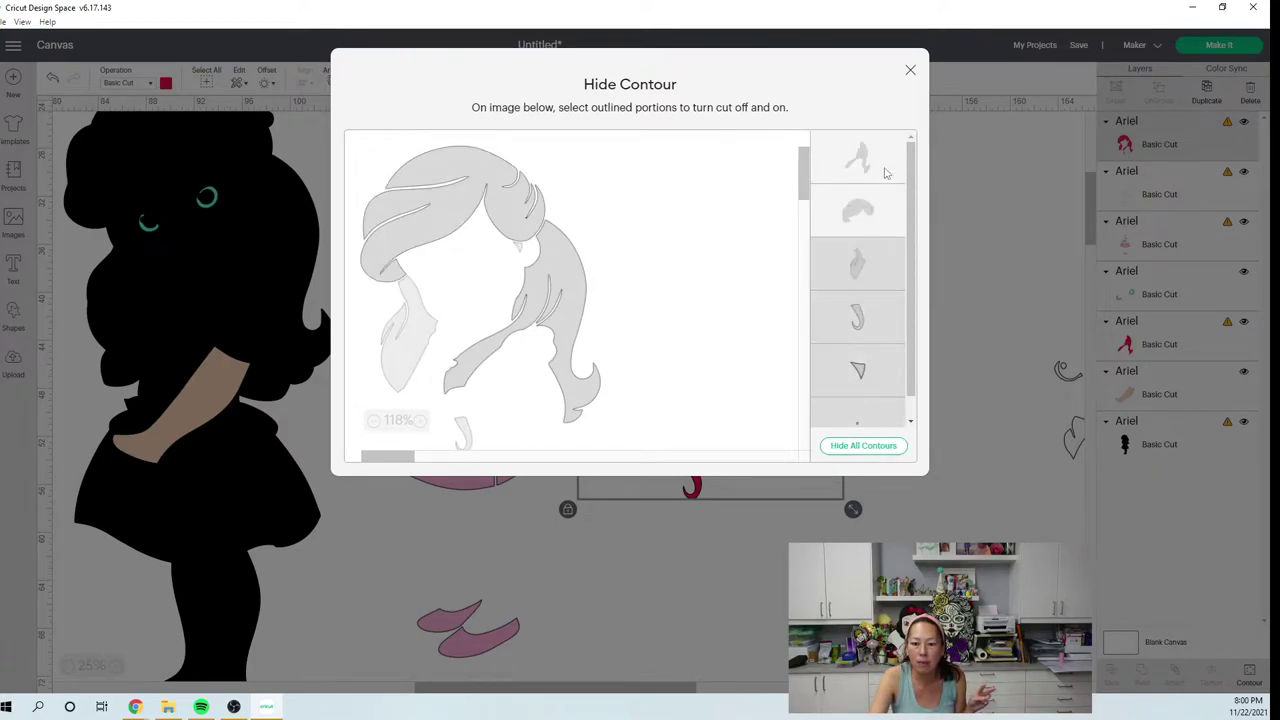
click(911, 73)
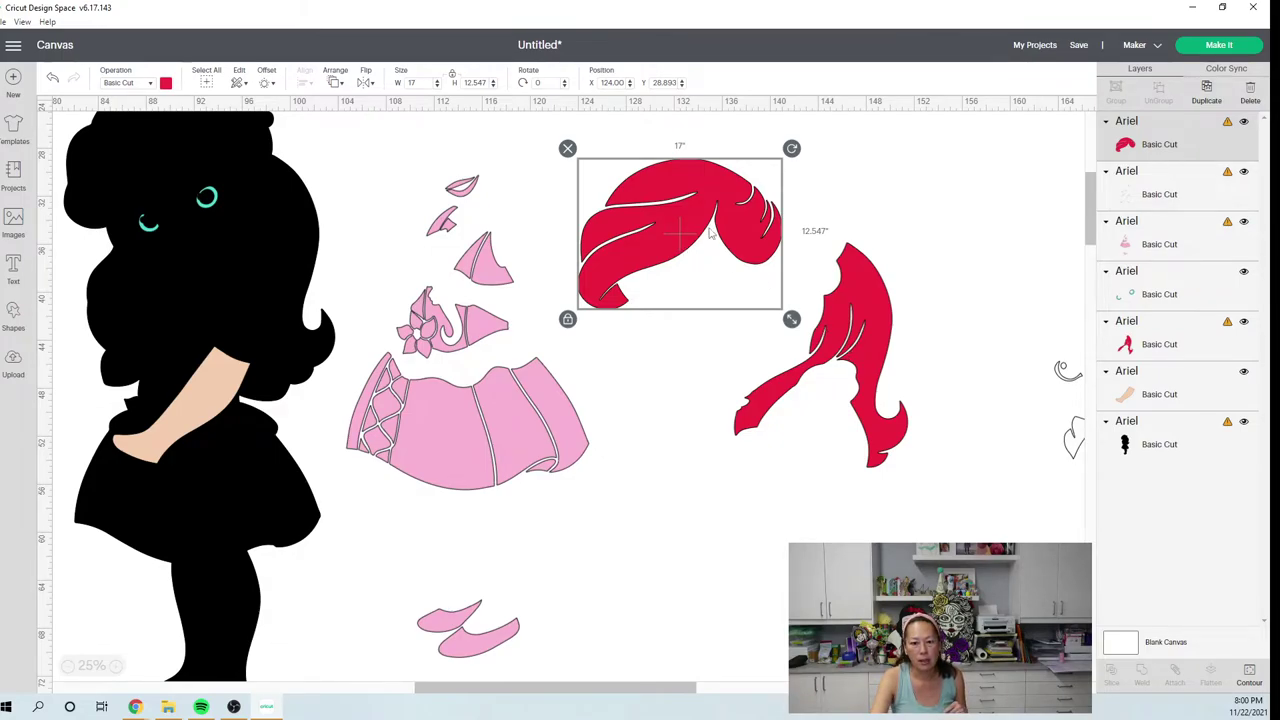
Move the ponytail piece away from the fringe and rotate it to about 328° so it becomes narrower.
click(840, 289)
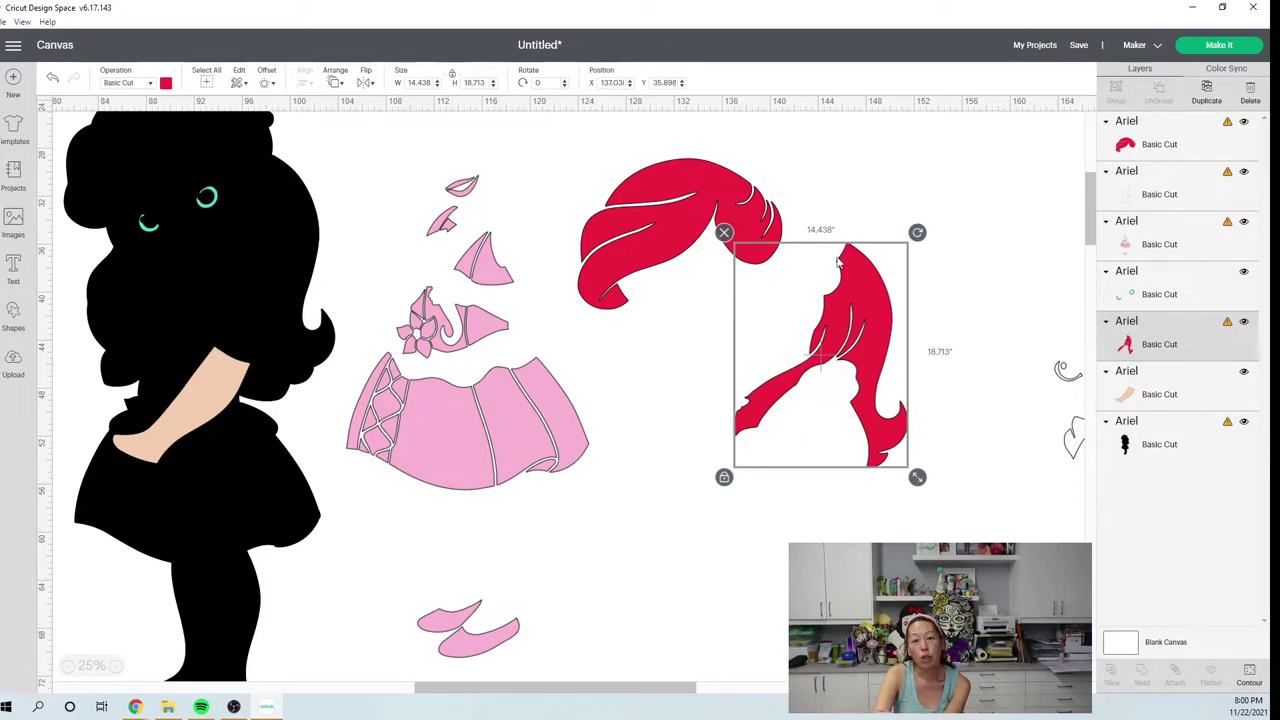
drag(856, 285, 889, 286)
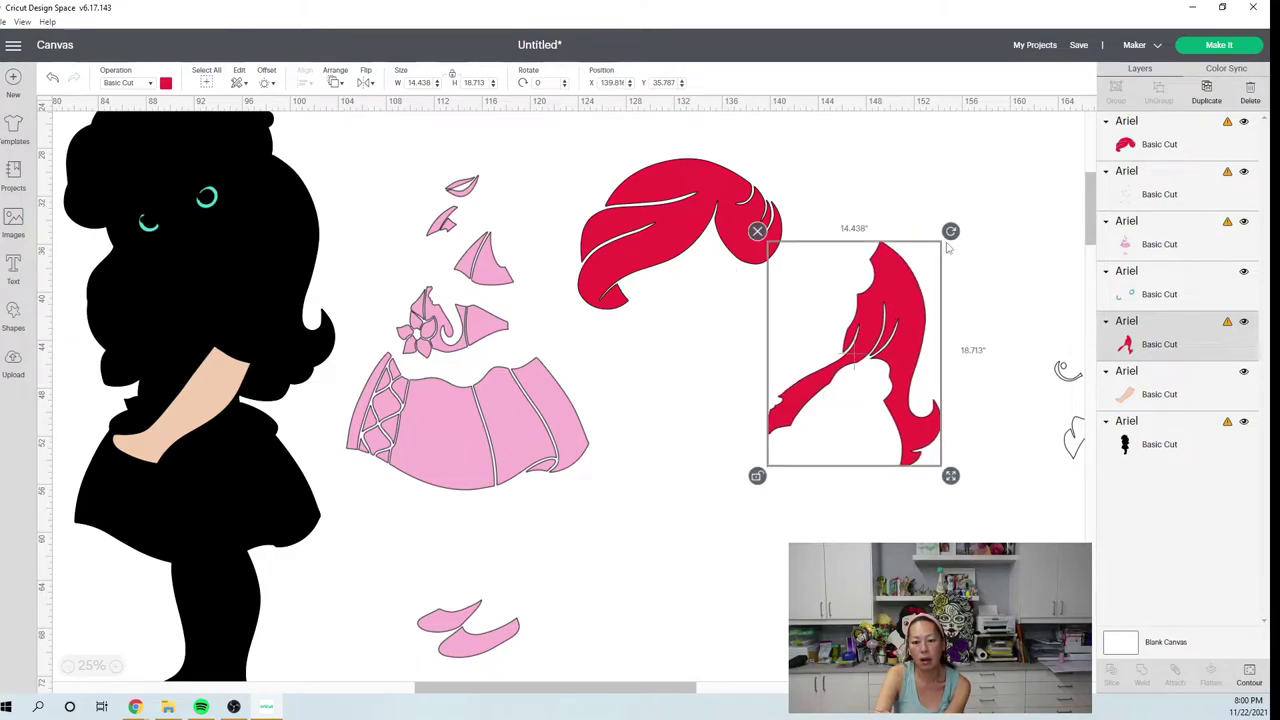
drag(950, 231, 924, 207)
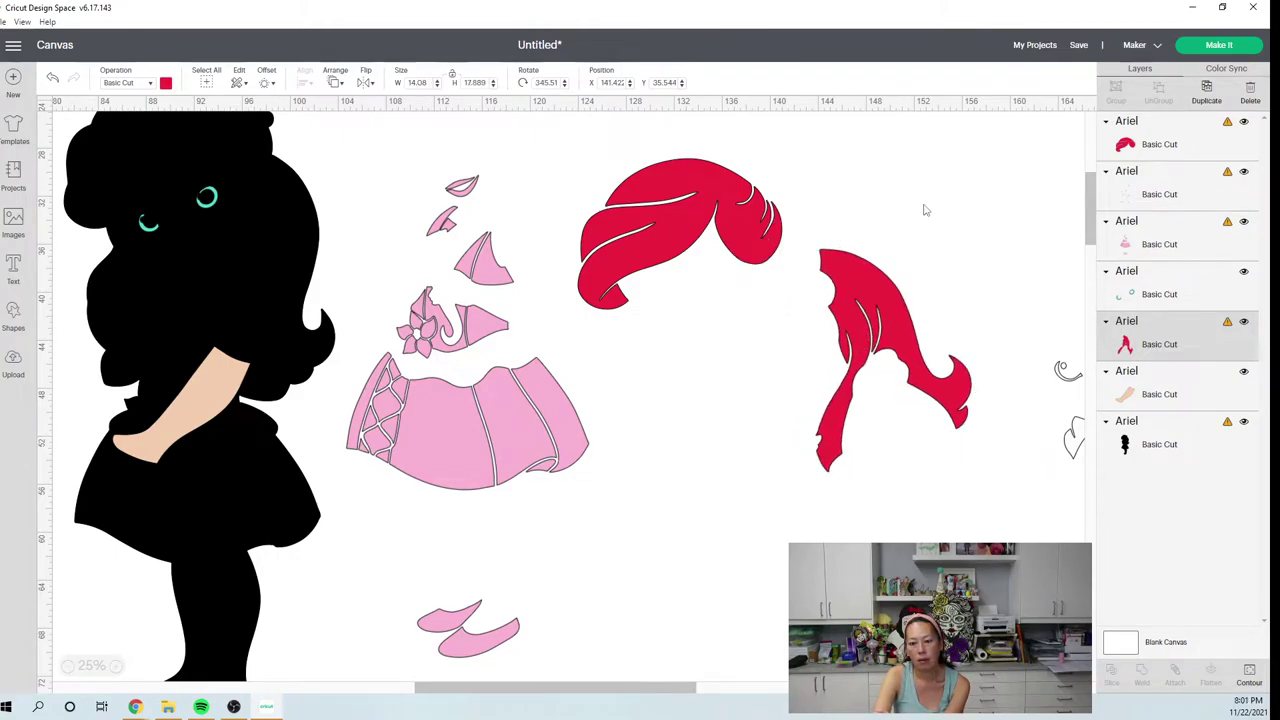
drag(981, 240, 990, 280)
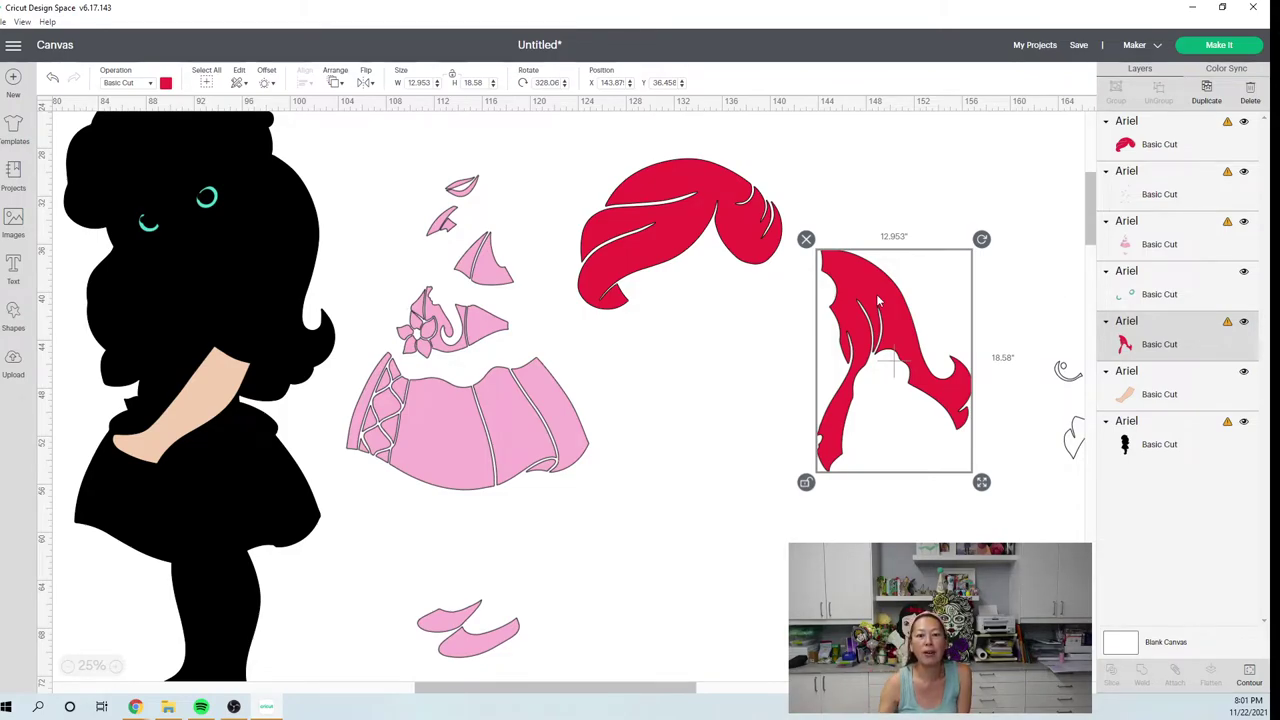
drag(878, 300, 852, 298)
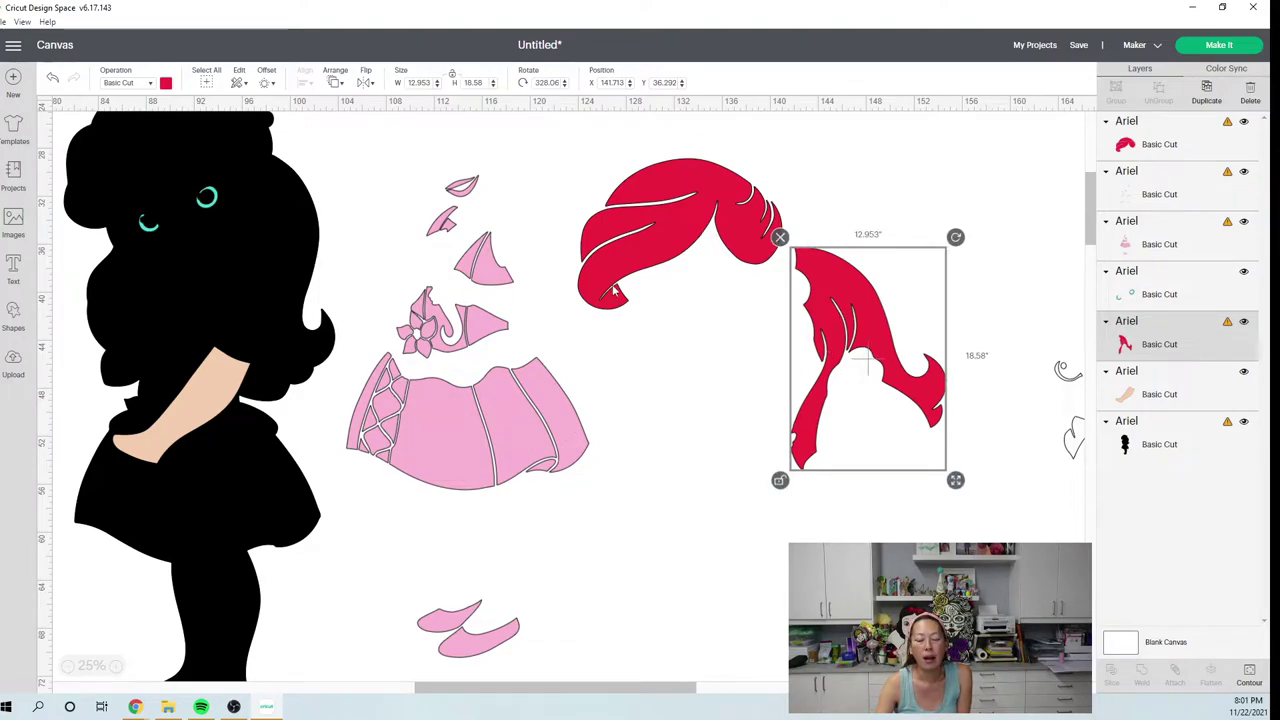
Add a text object to the canvas, finding and applying the I Love Glitter font.
click(627, 244)
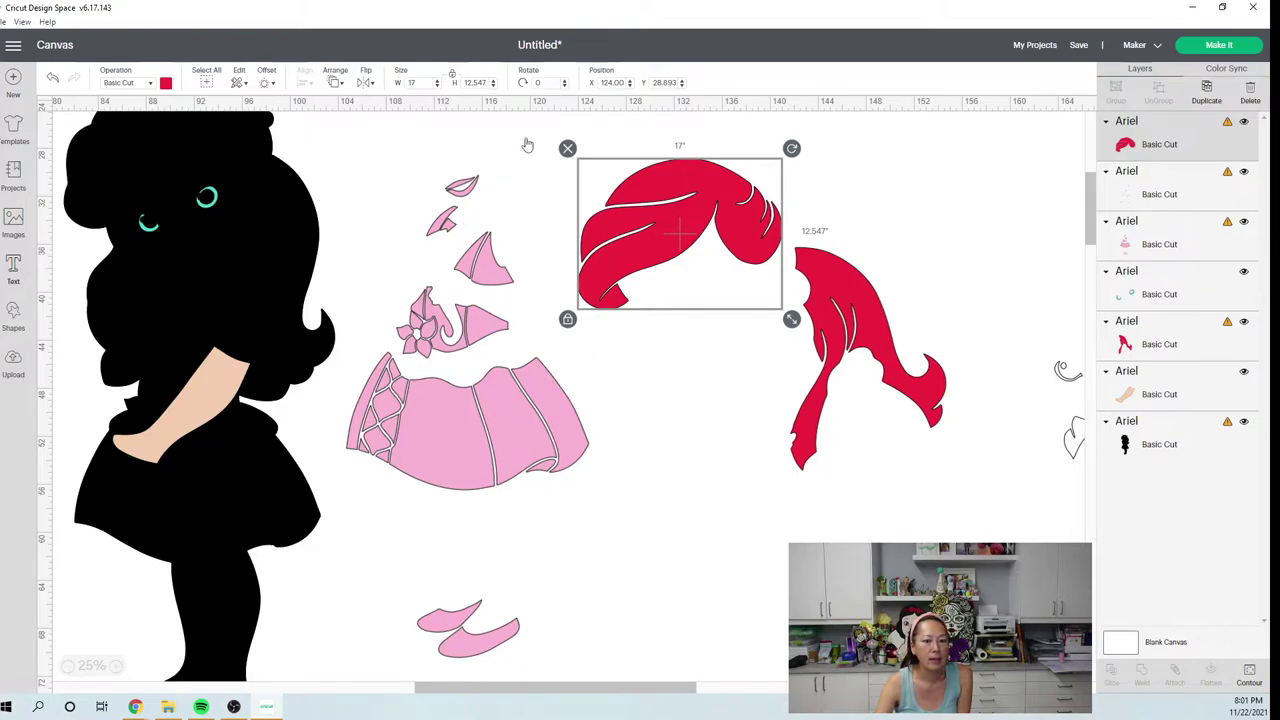
key(t)
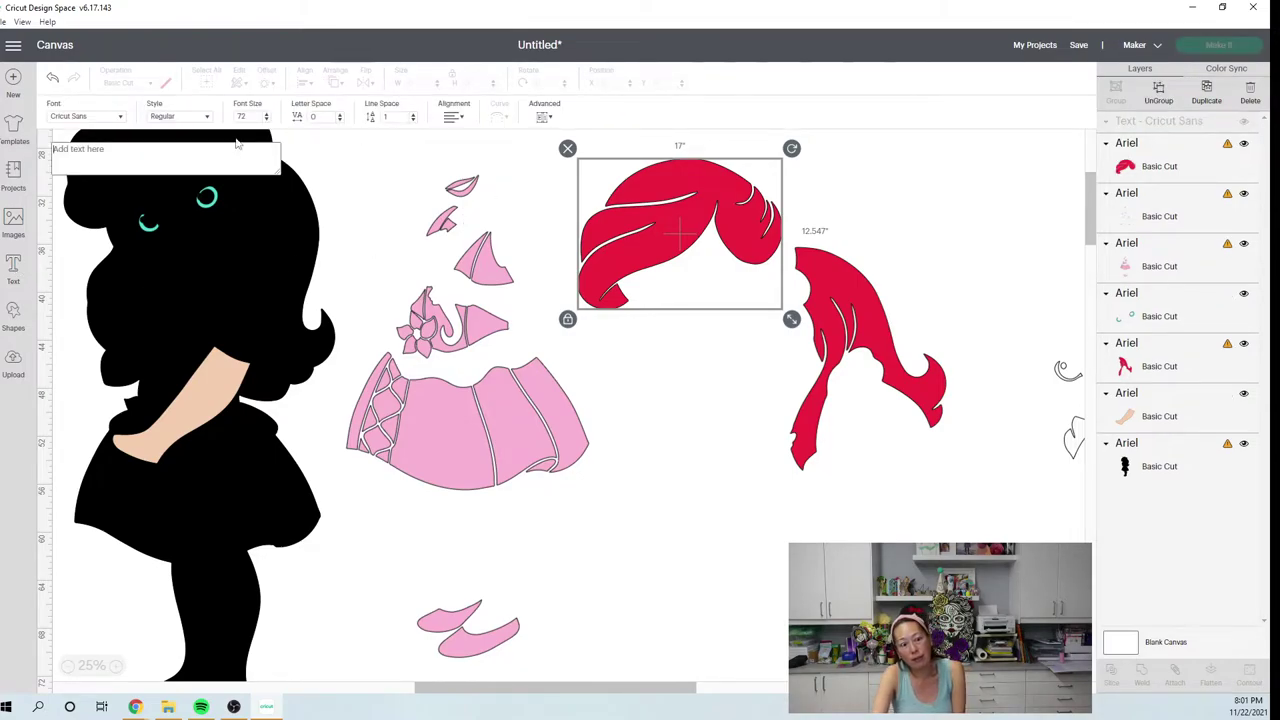
click(119, 118)
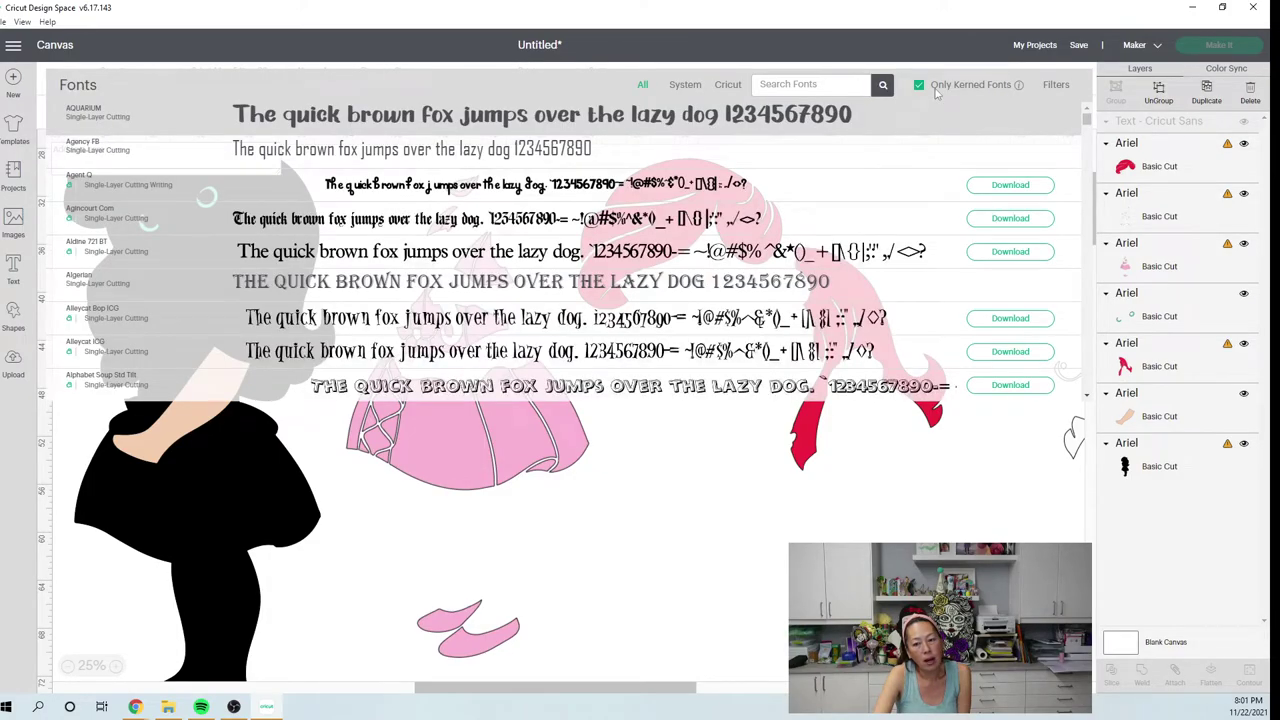
click(777, 83)
text(love glitter)
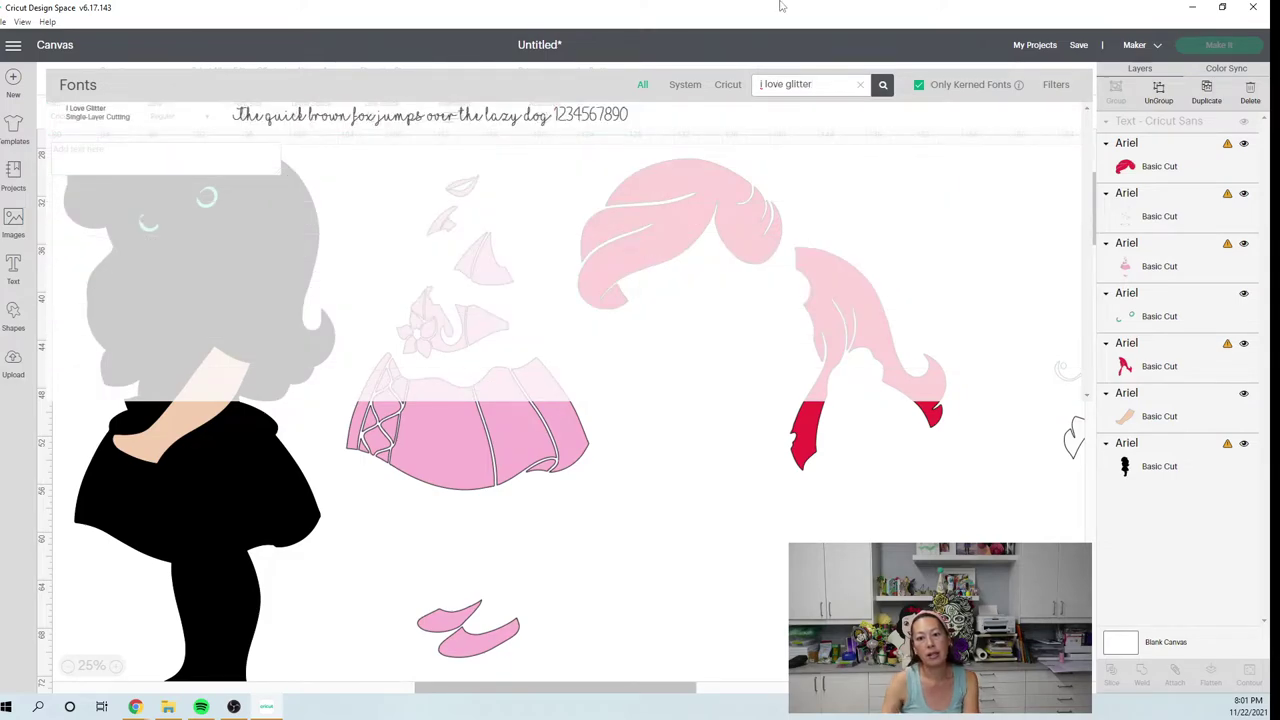
click(309, 120)
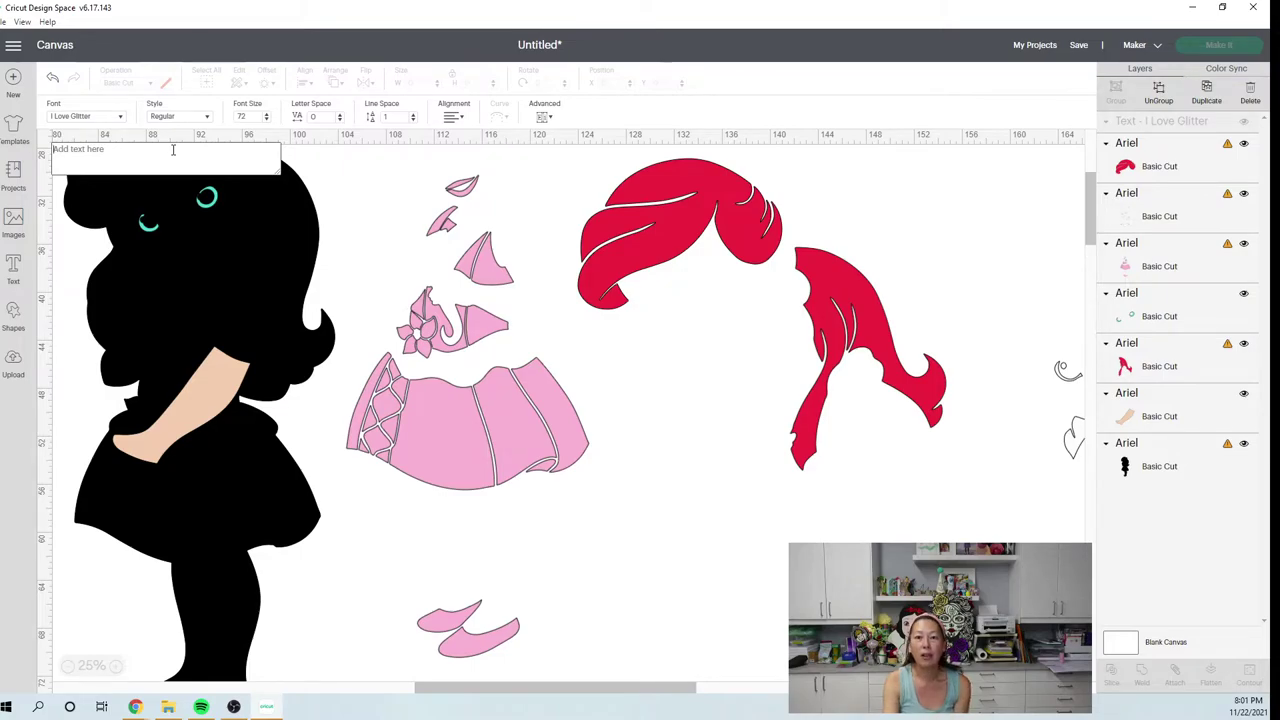
click(366, 206)
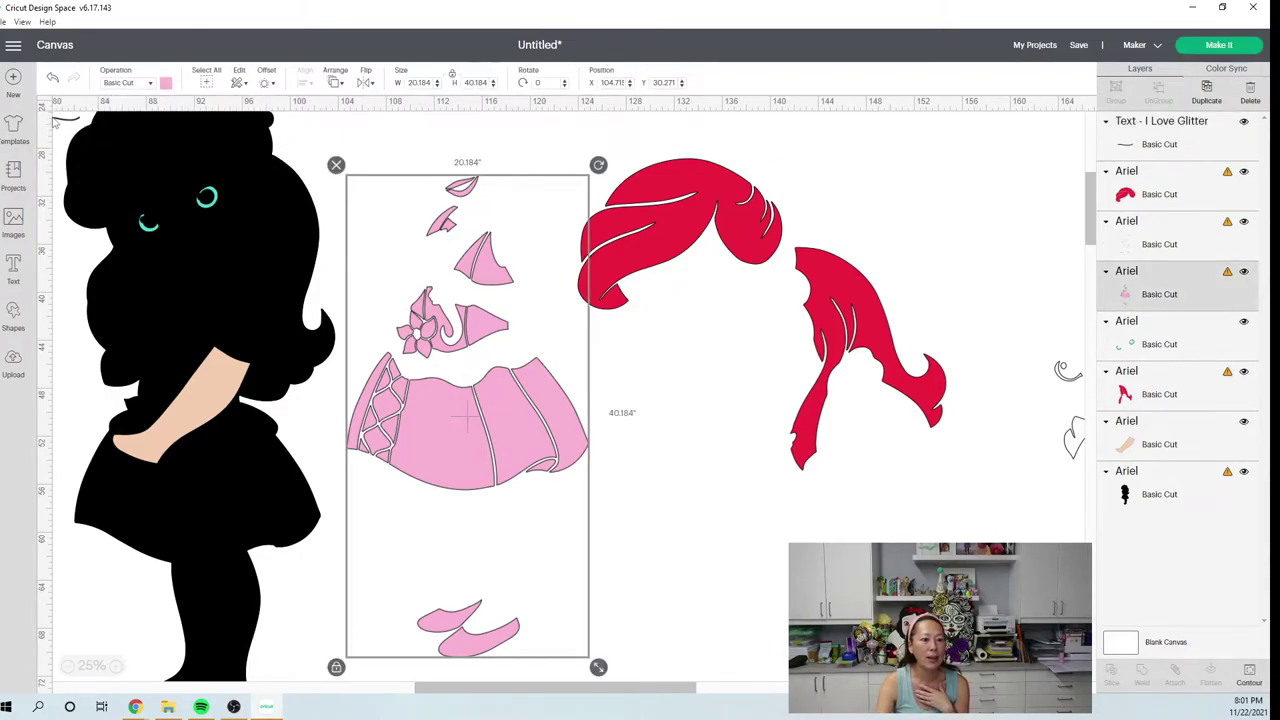
Move the thin text stroke above the red fringe and enlarge it to about 11.4 inches wide.
click(58, 121)
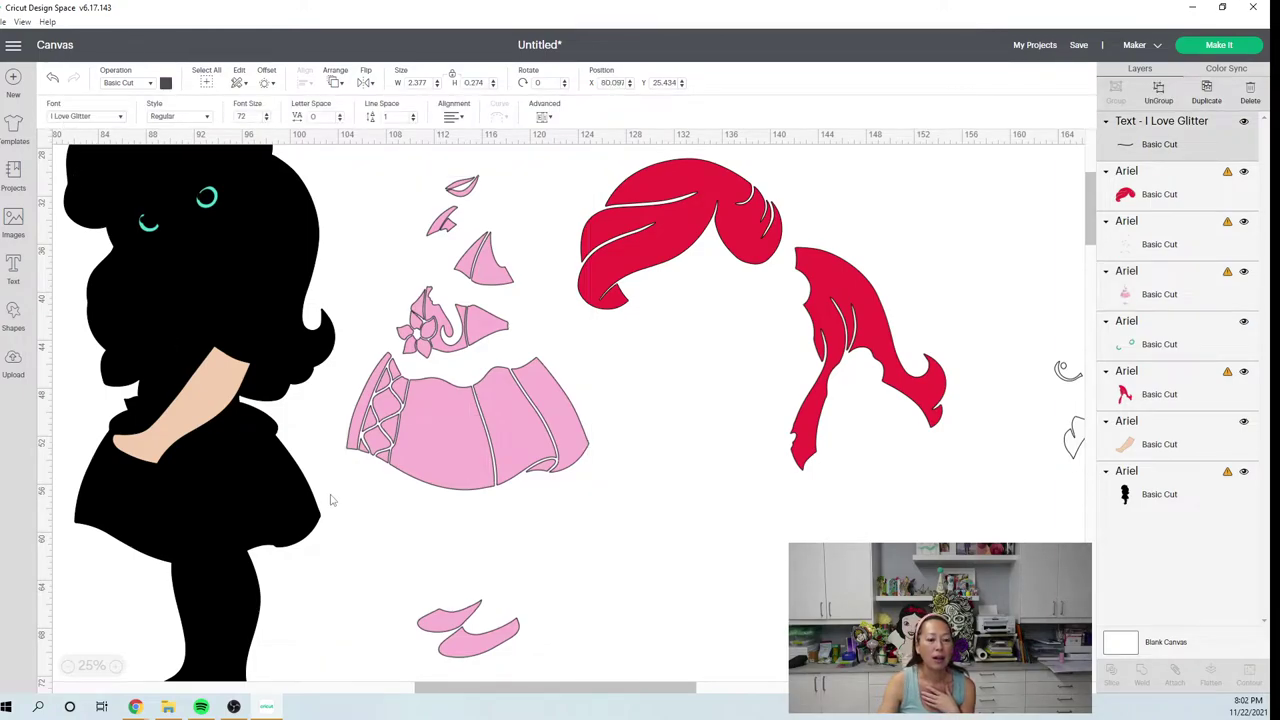
scroll(169, 386, up, 5)
drag(89, 343, 73, 340)
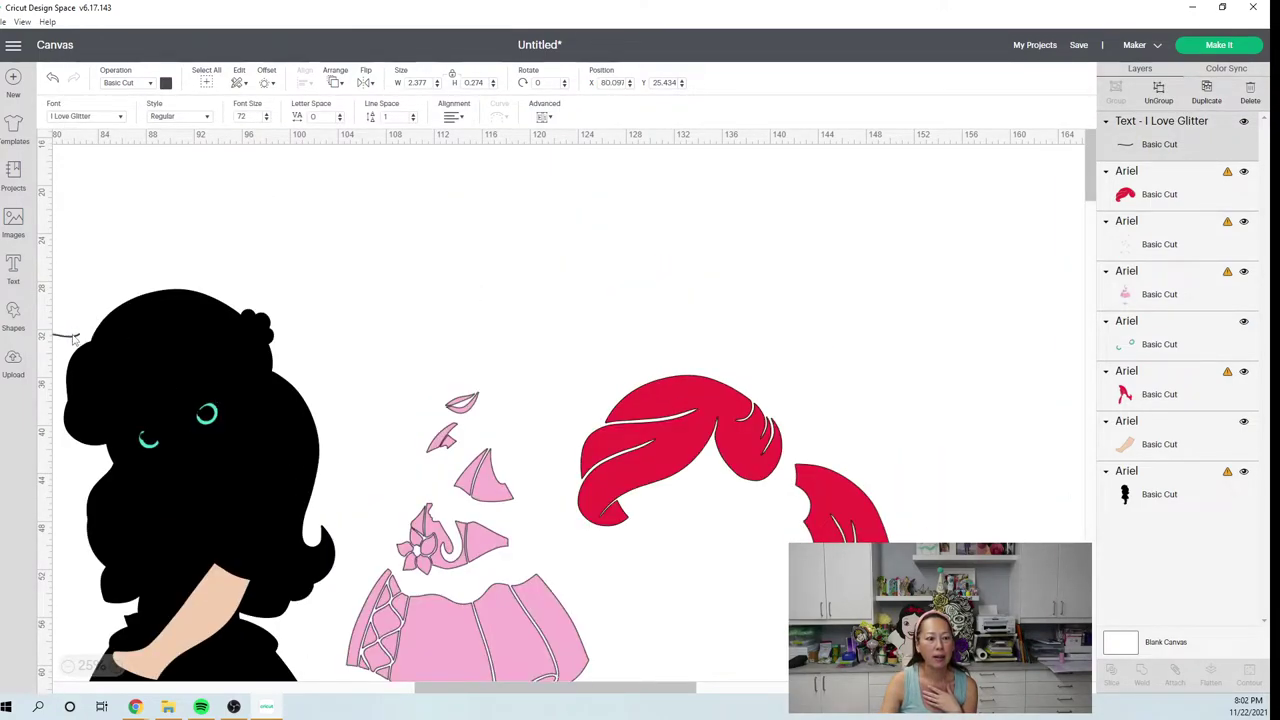
drag(297, 322, 551, 311)
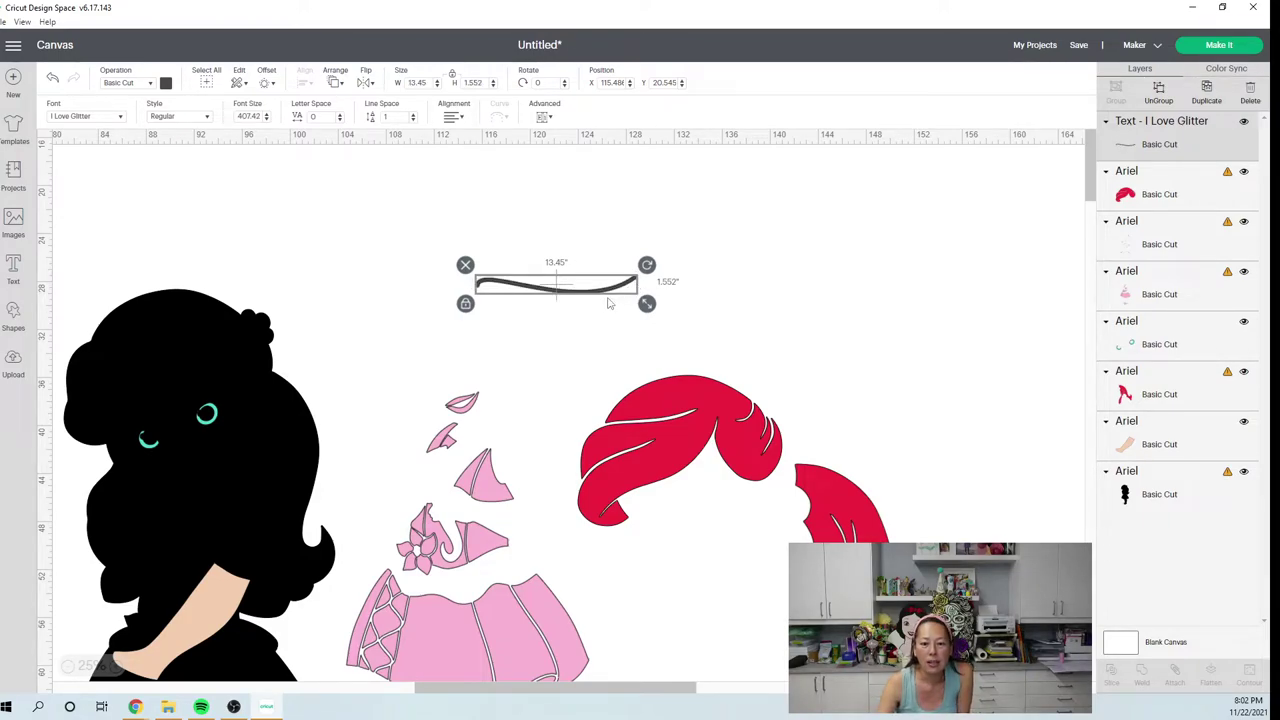
drag(609, 303, 780, 330)
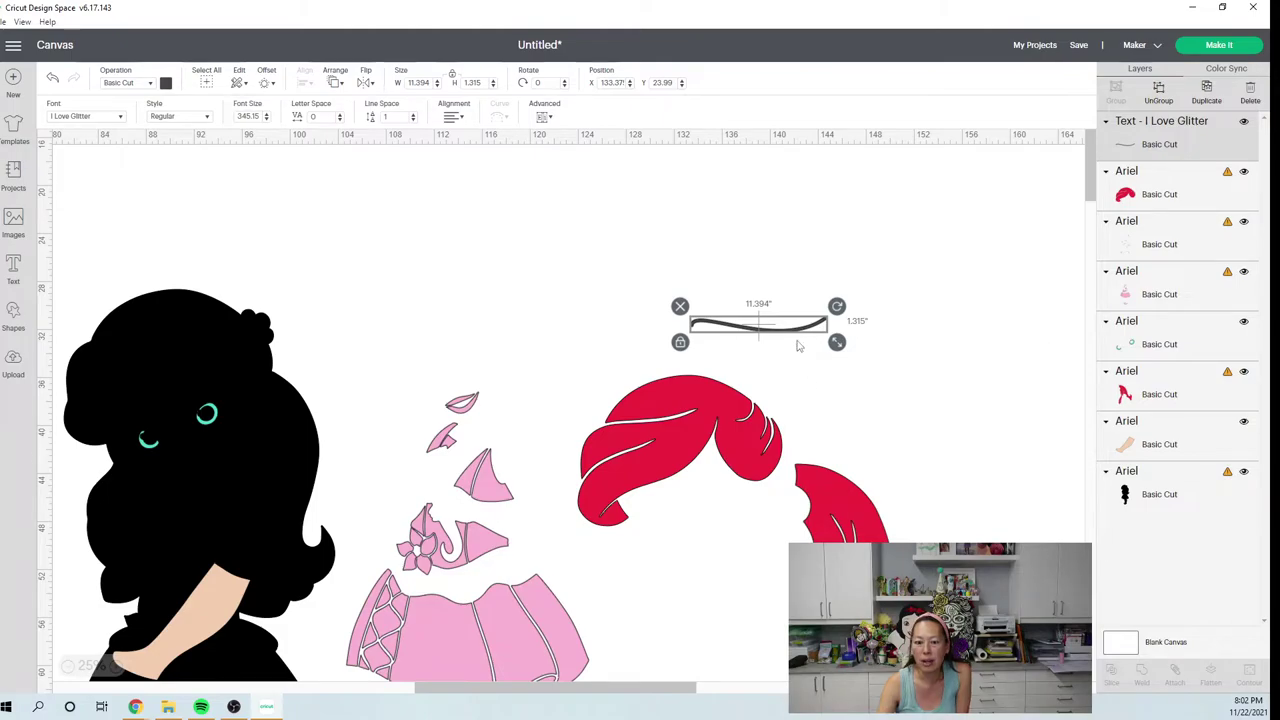
Duplicate the stroke and set the copy aside, clear of the fringe.
key(ctrl+c)
key(ctrl+v)
drag(874, 378, 1013, 455)
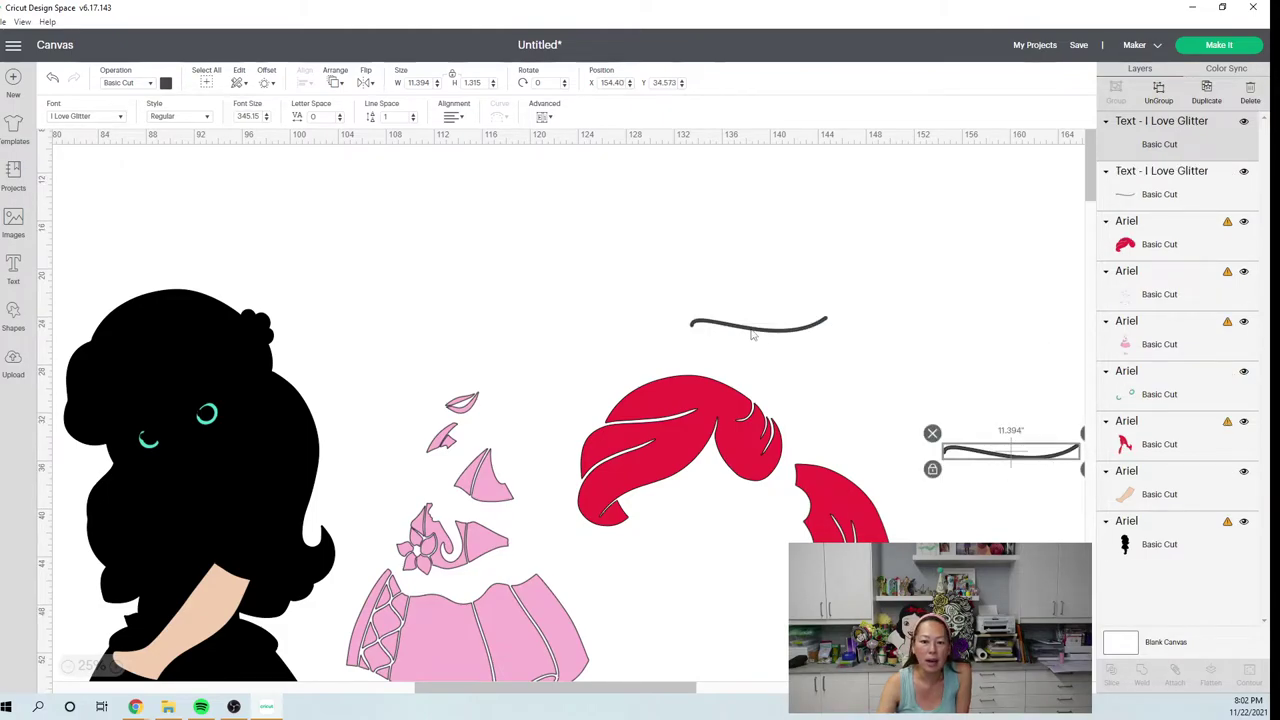
Rotate the original stroke to about 110° and lay it across the red fringe near its parting.
click(812, 316)
drag(846, 311, 729, 399)
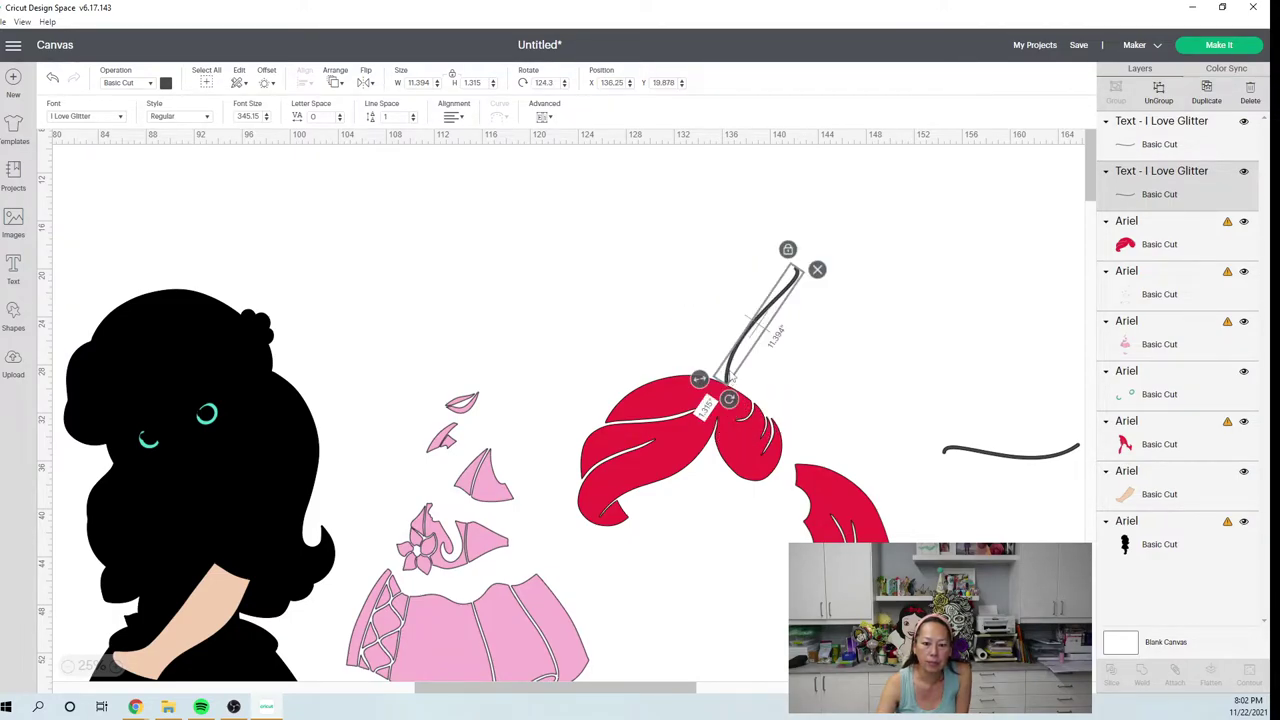
drag(766, 304, 722, 418)
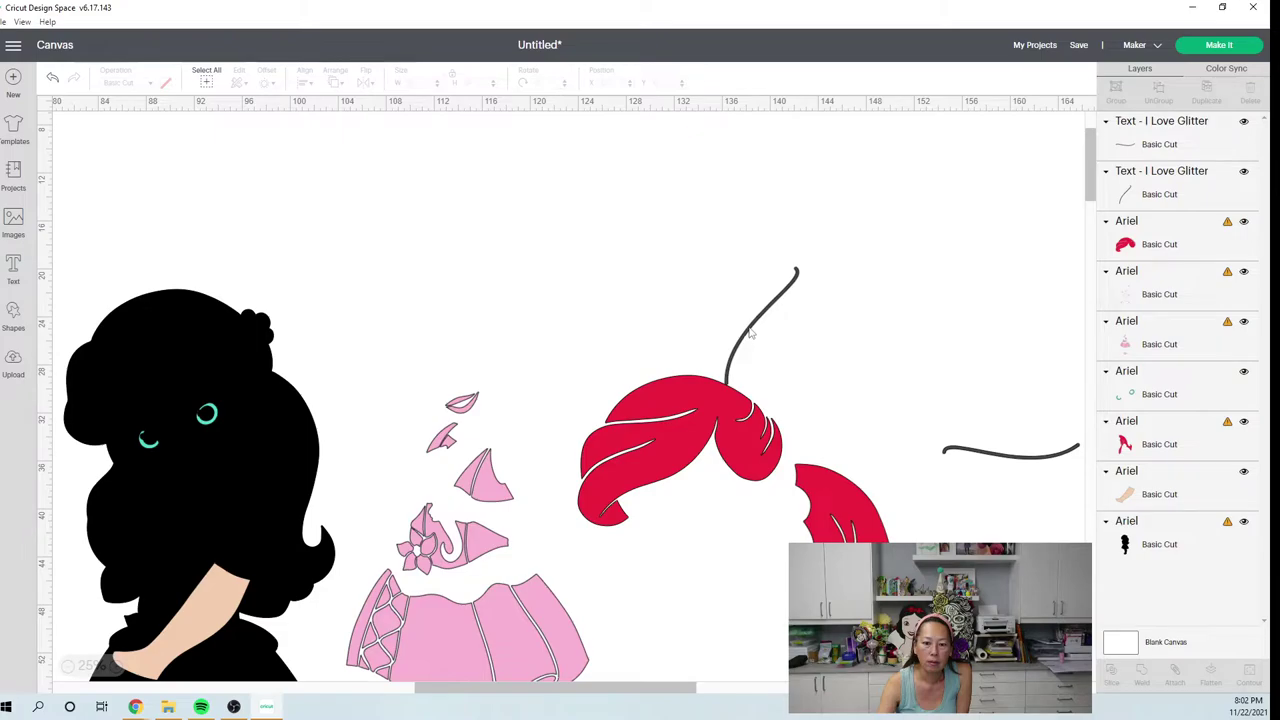
click(797, 280)
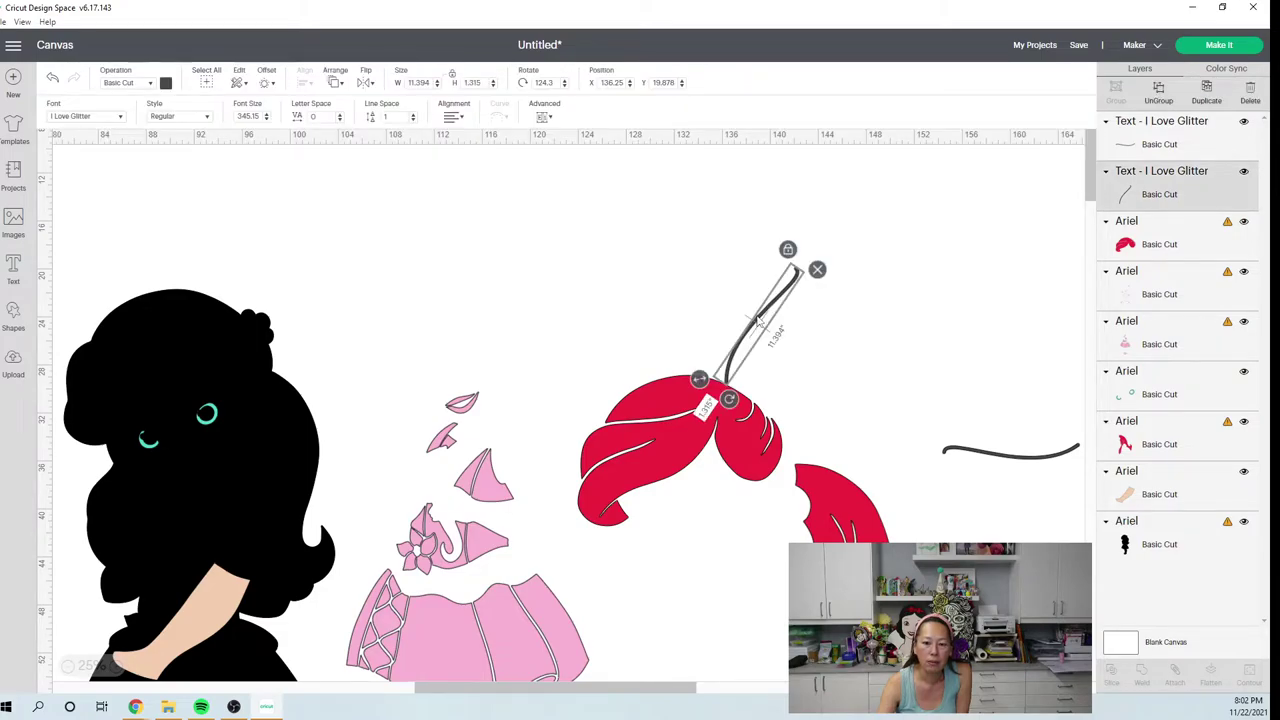
mouse_move(757, 318)
mouse_down()
mouse_move(722, 388)
mouse_move(766, 303)
mouse_up()
click(768, 310)
click(751, 330)
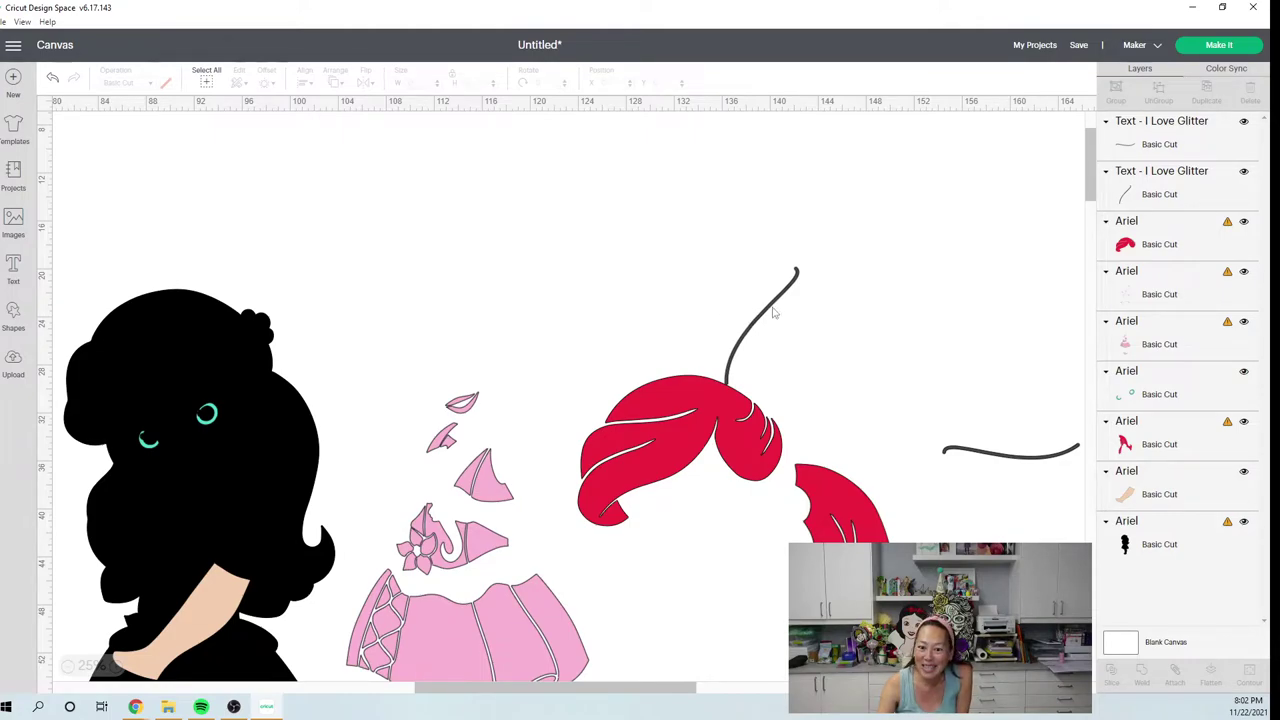
click(771, 308)
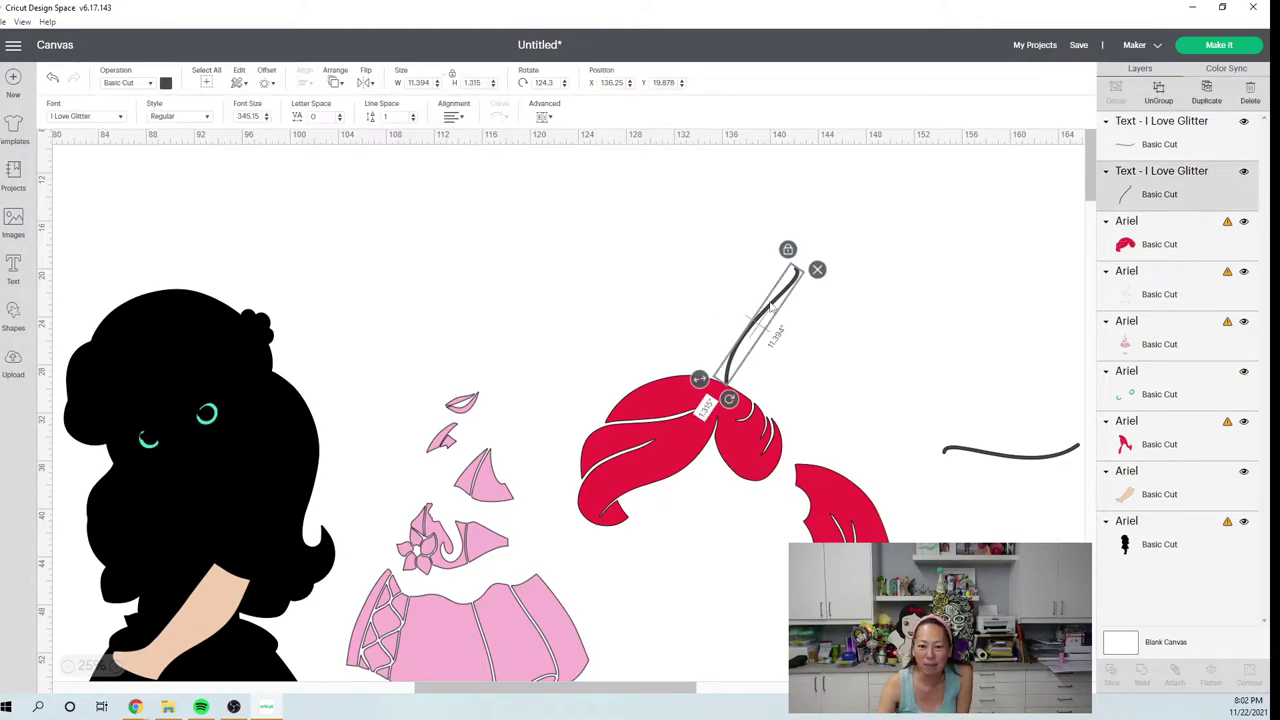
drag(771, 310, 744, 388)
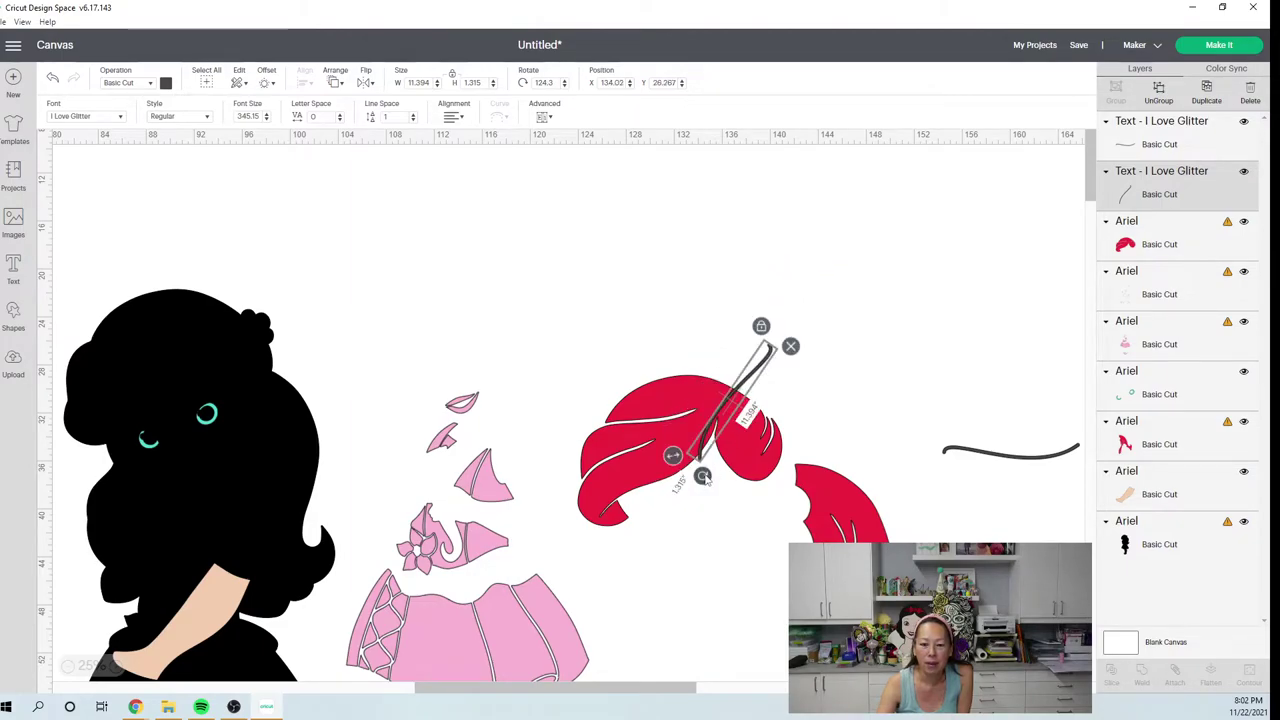
drag(703, 477, 721, 443)
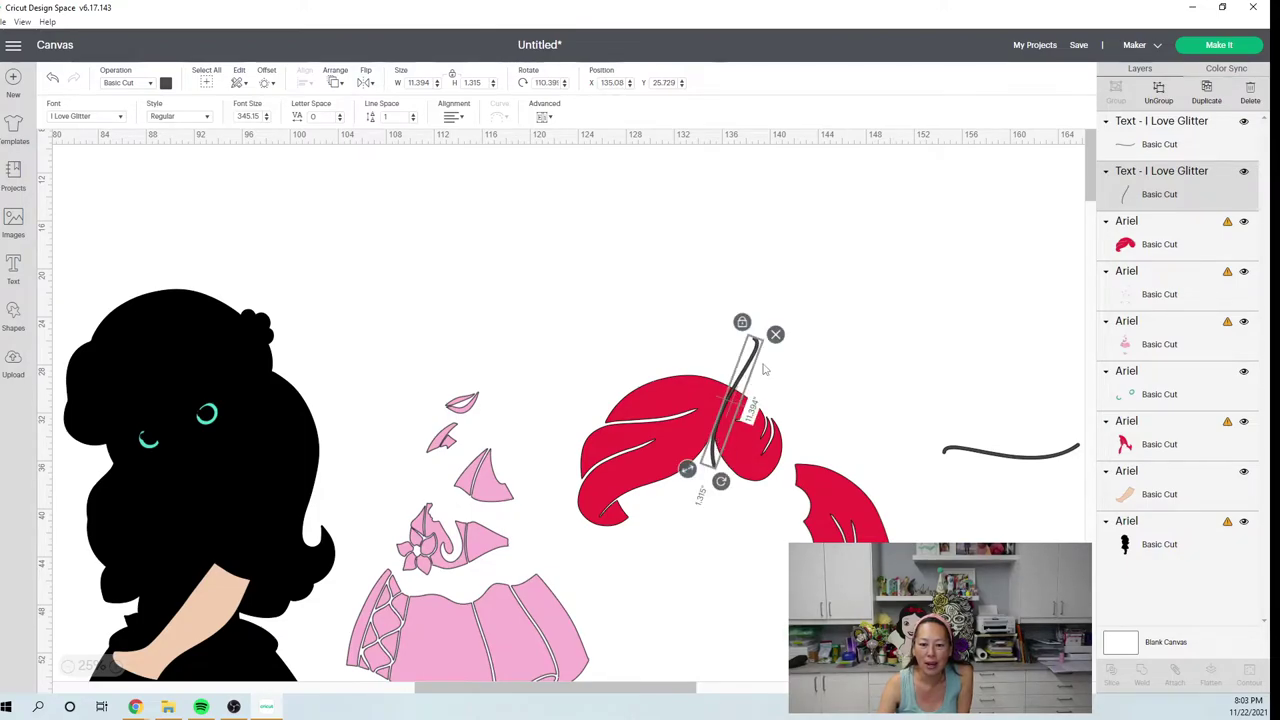
Refine the stroke's fit along the fringe's parting, rotating it to about 100° and shrinking it slightly.
click(867, 305)
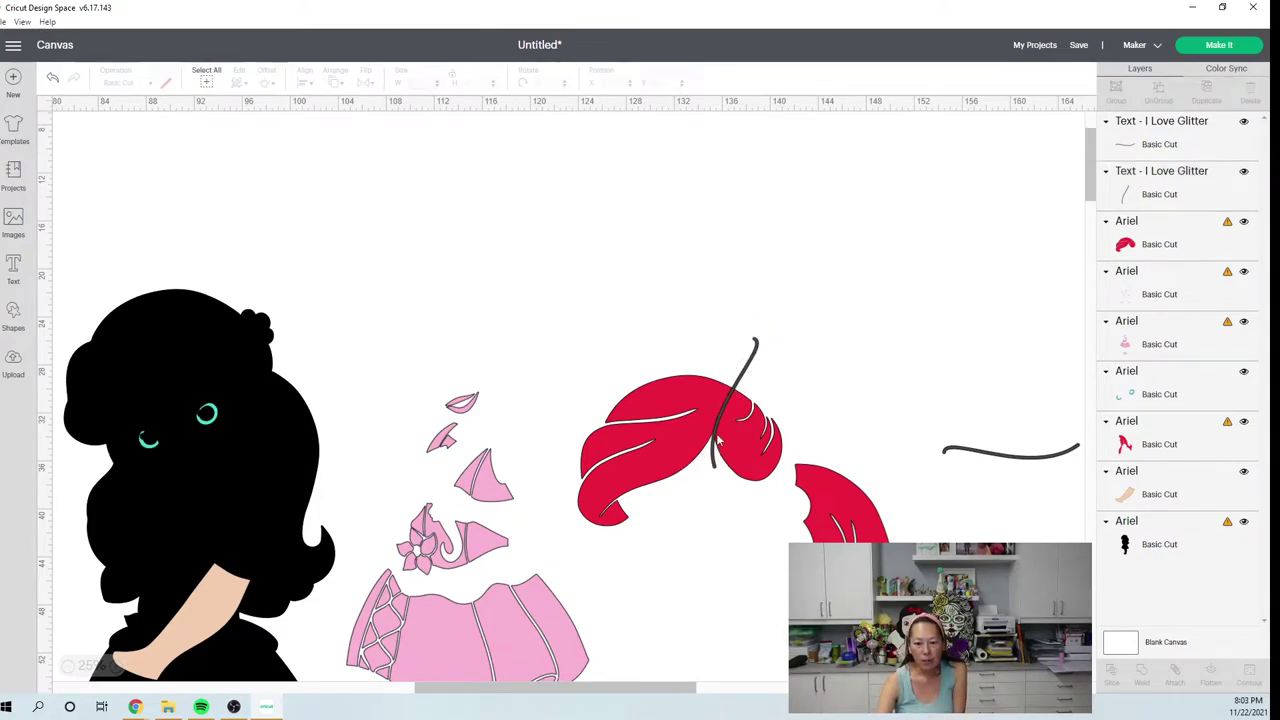
click(752, 369)
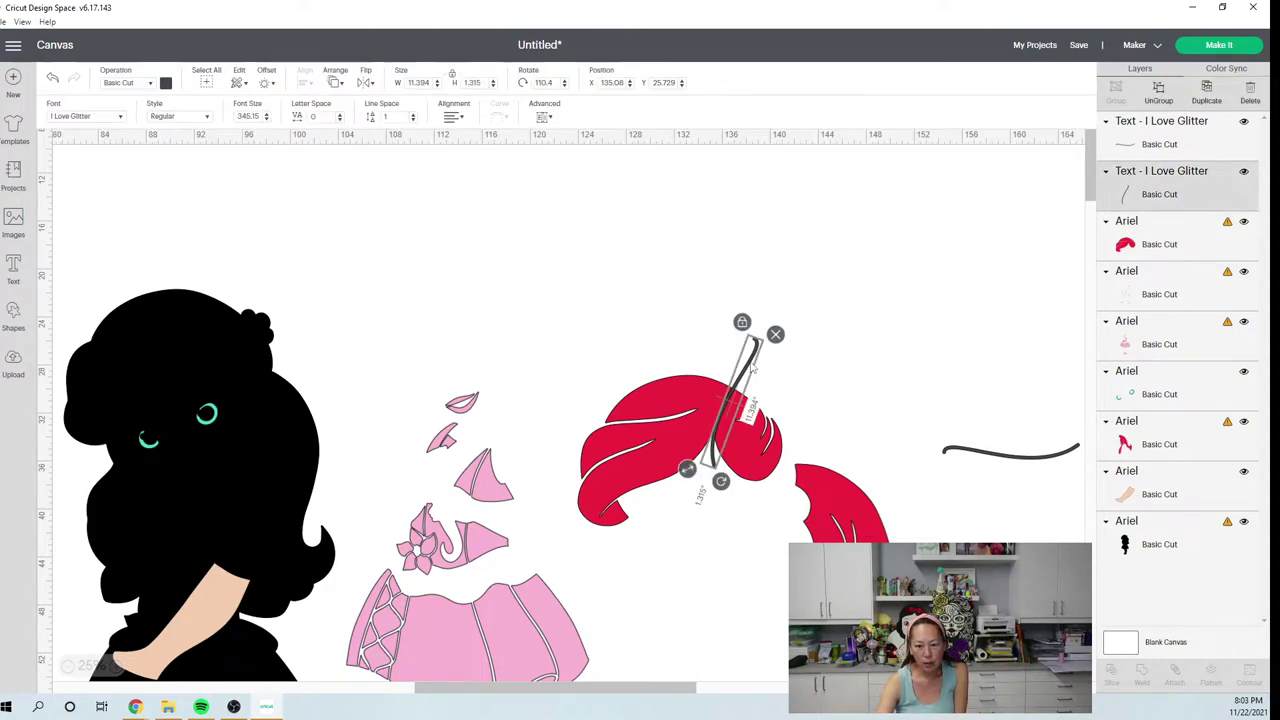
drag(752, 369, 729, 354)
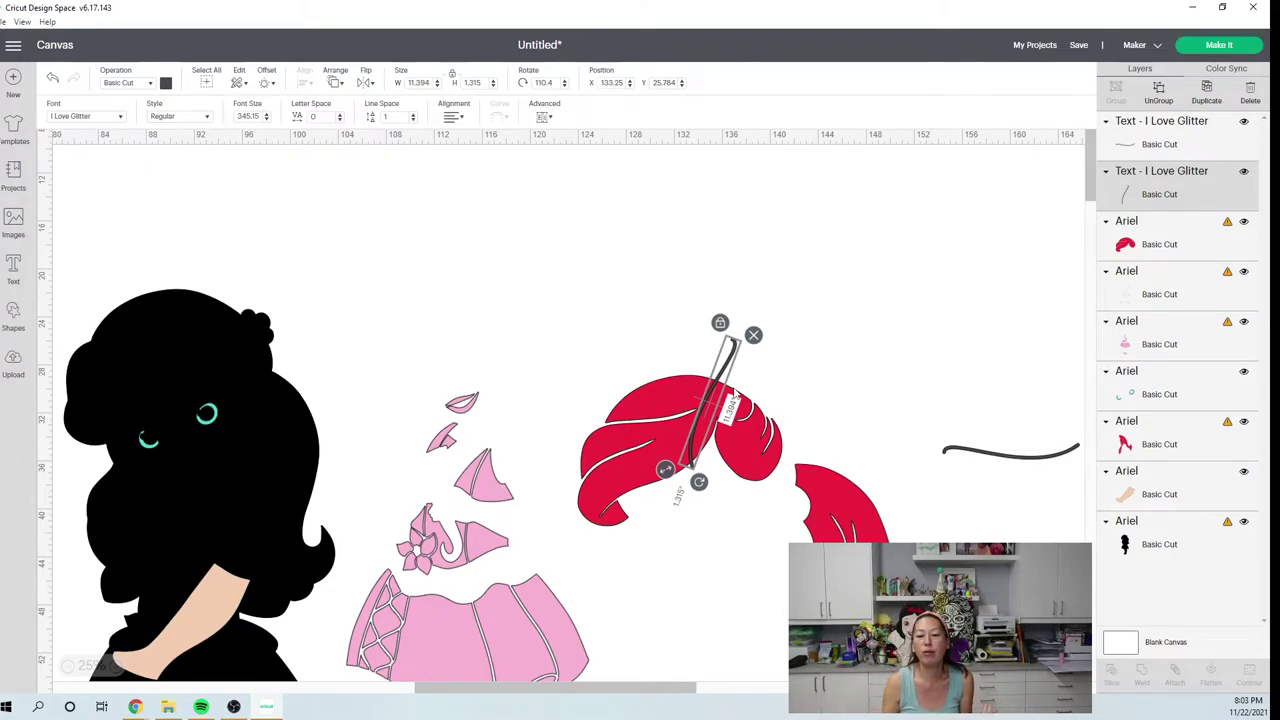
mouse_move(699, 482)
mouse_down()
mouse_move(722, 503)
mouse_move(716, 487)
mouse_move(716, 505)
mouse_move(716, 486)
mouse_up()
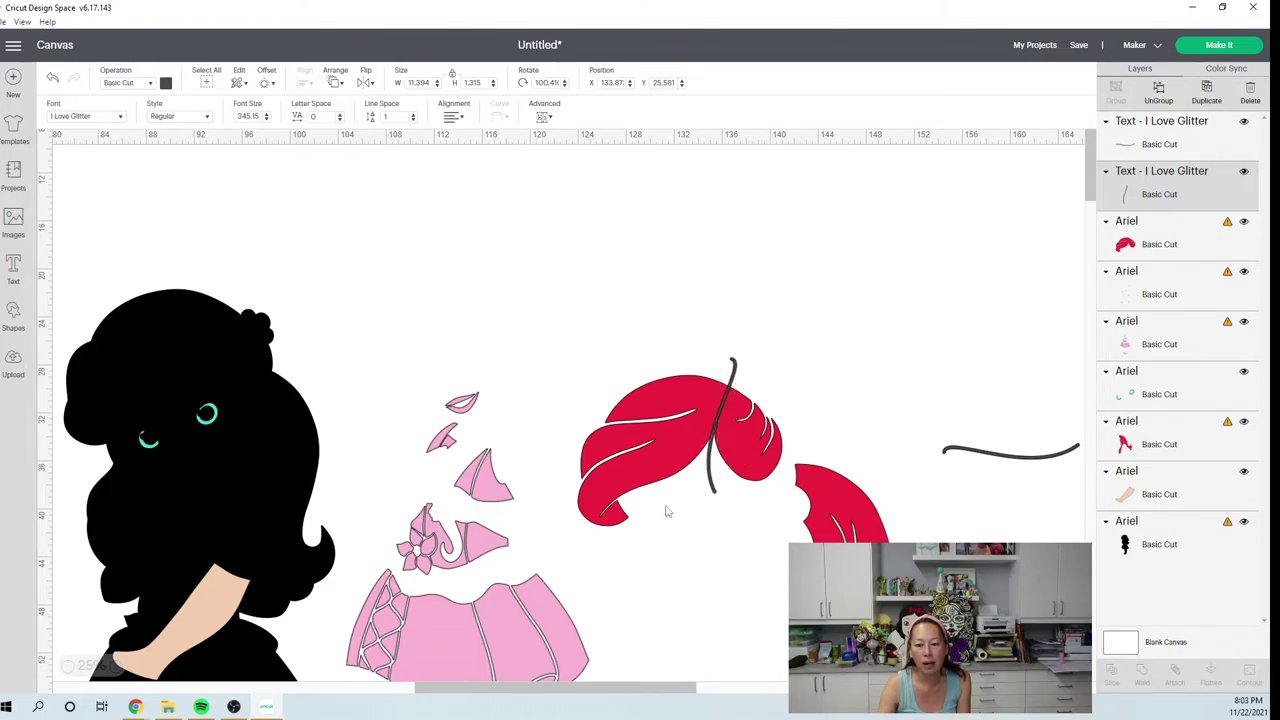
click(845, 288)
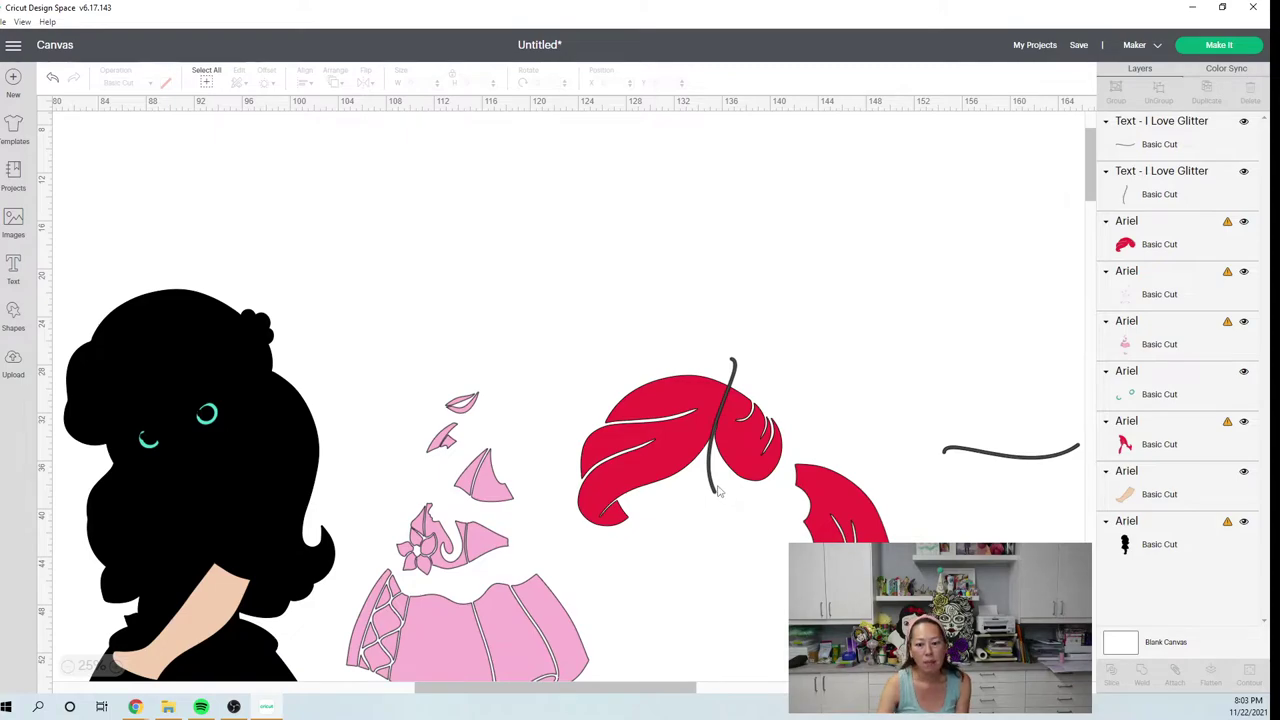
click(718, 490)
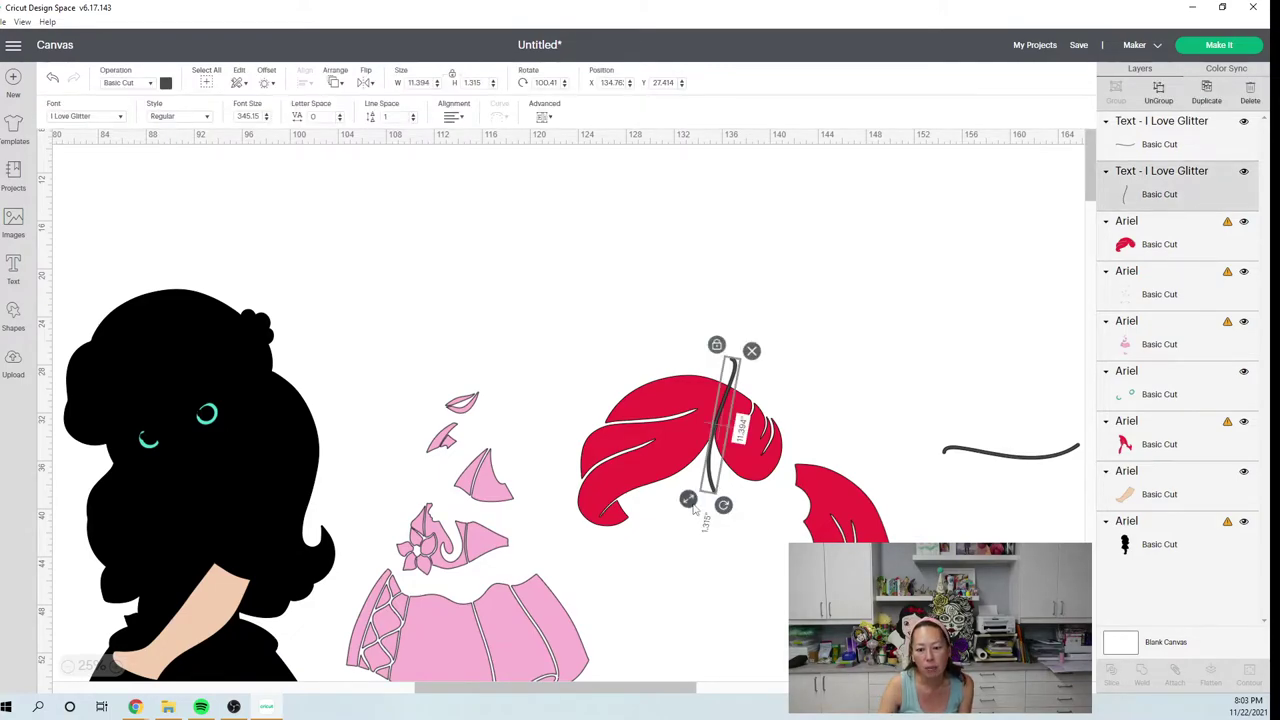
drag(688, 500, 697, 484)
click(855, 362)
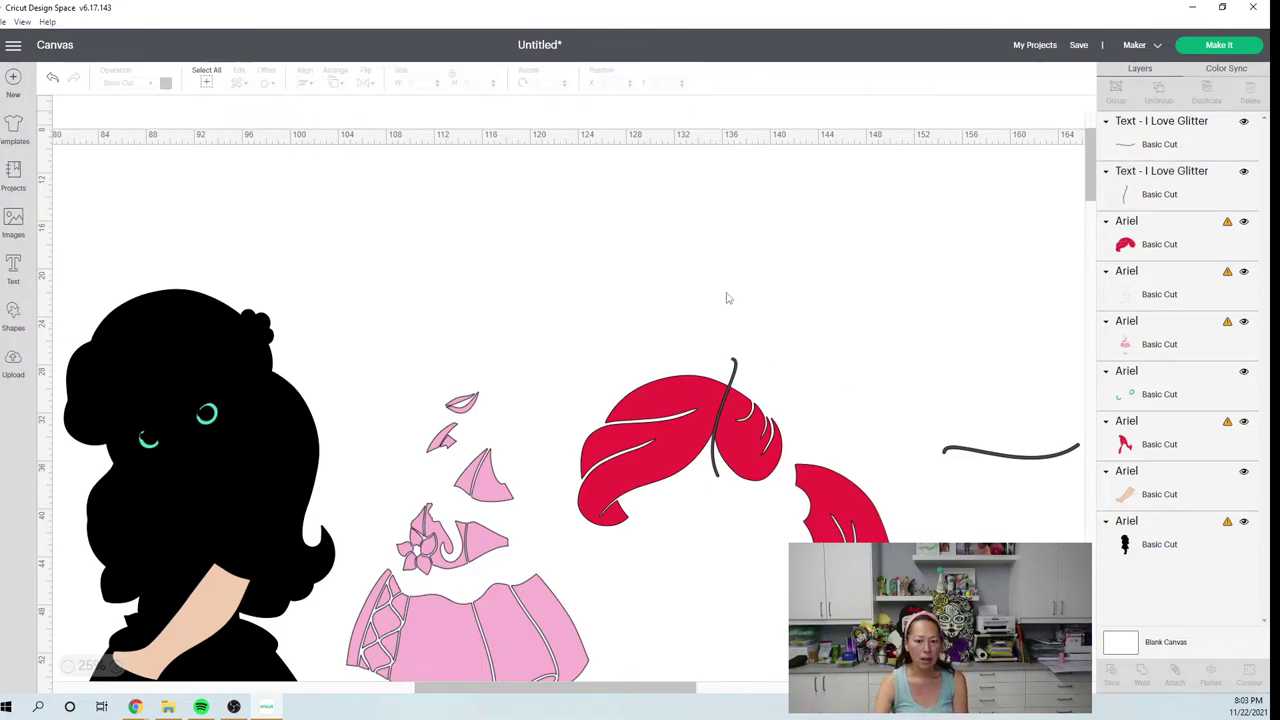
Slice the red fringe with the stroke that crosses it.
drag(690, 290, 785, 450)
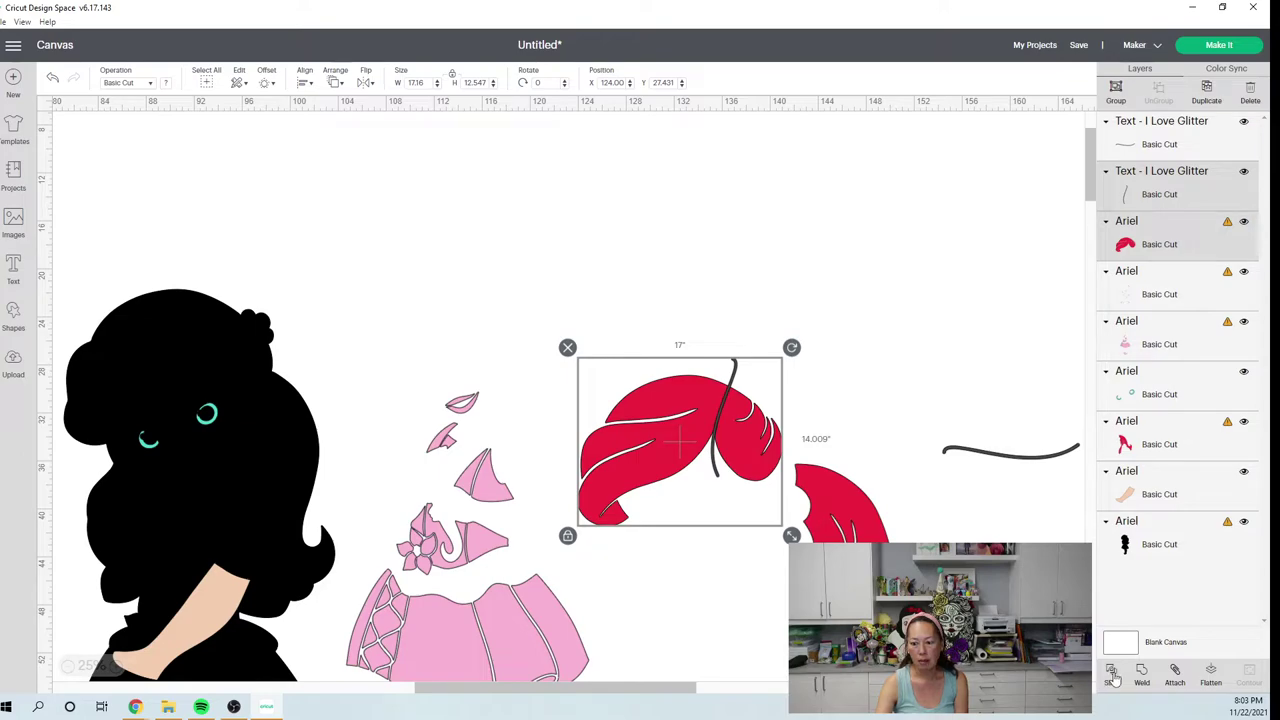
click(815, 415)
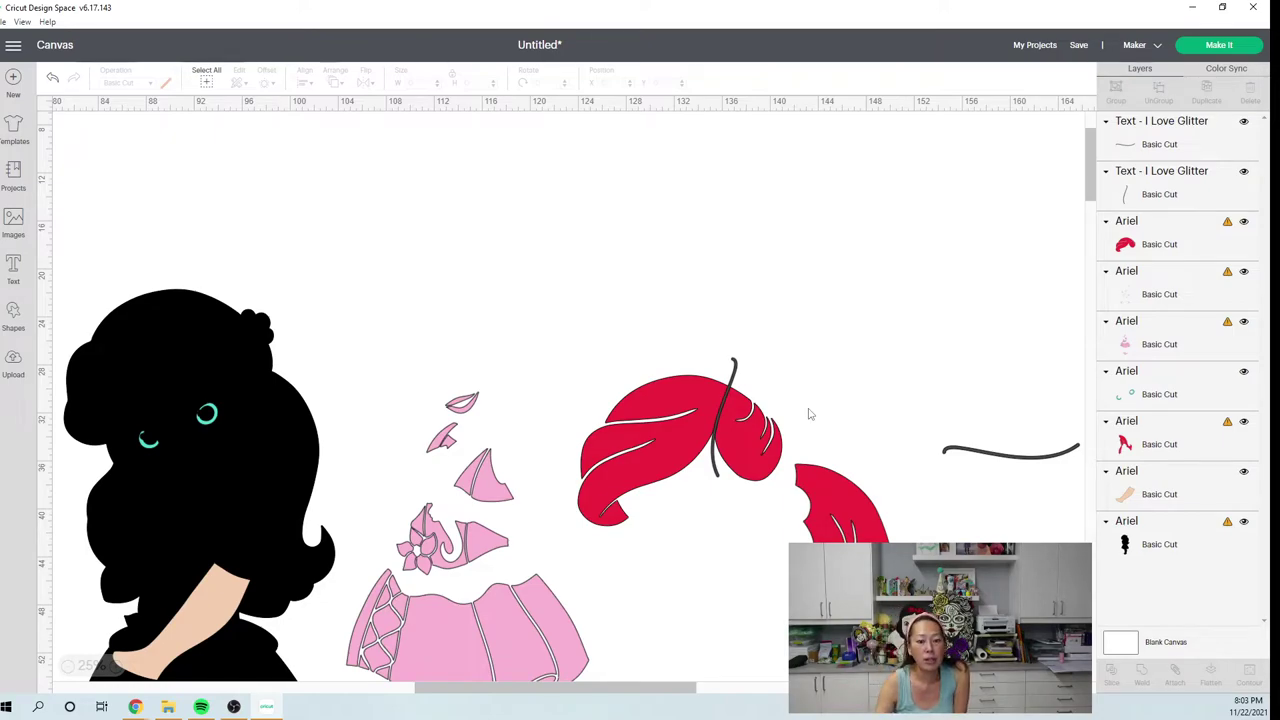
key(ctrl+z)
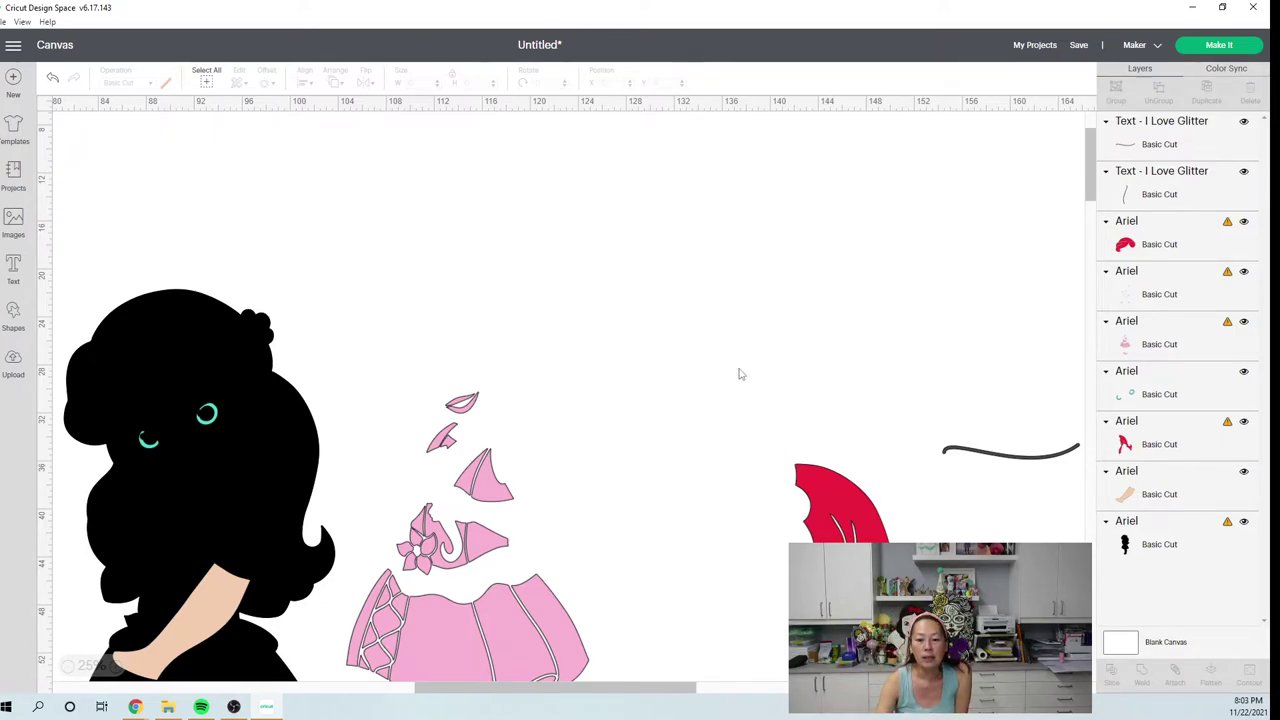
key(ctrl+y)
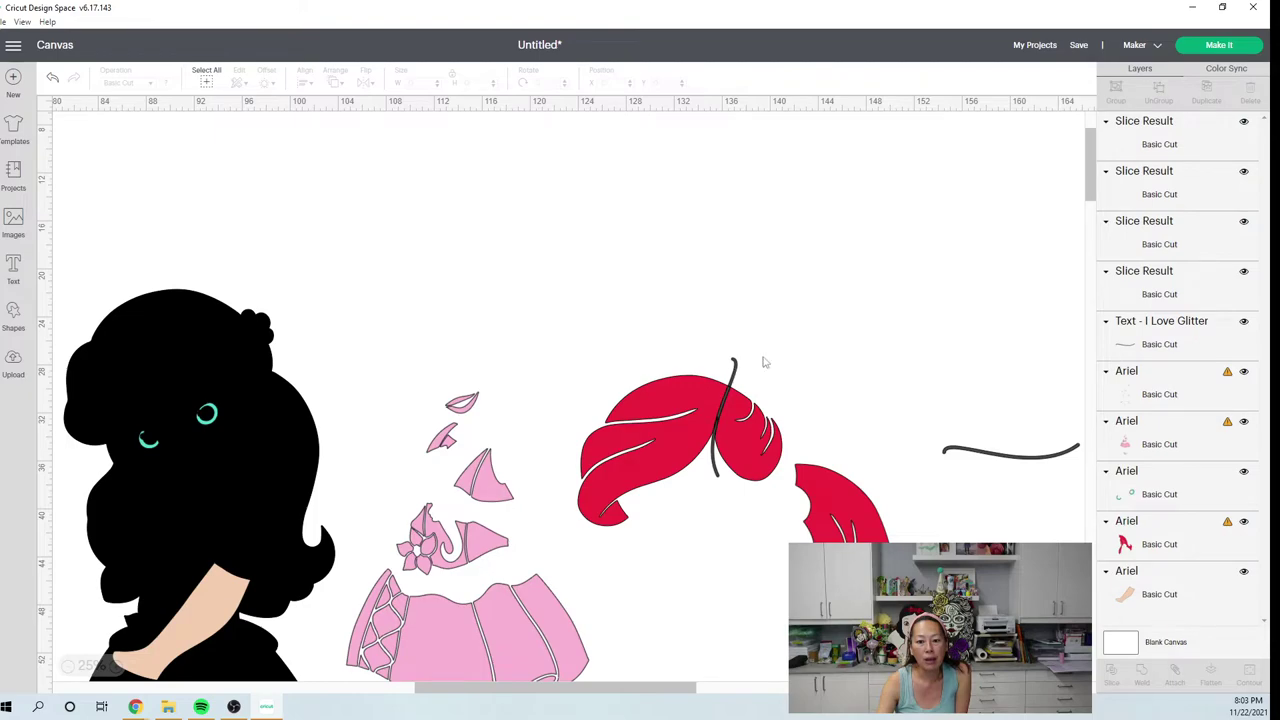
Move the leftover black stroke pieces aside and lift the sliced fringe away from the thin red sliver.
click(919, 277)
drag(919, 277, 922, 277)
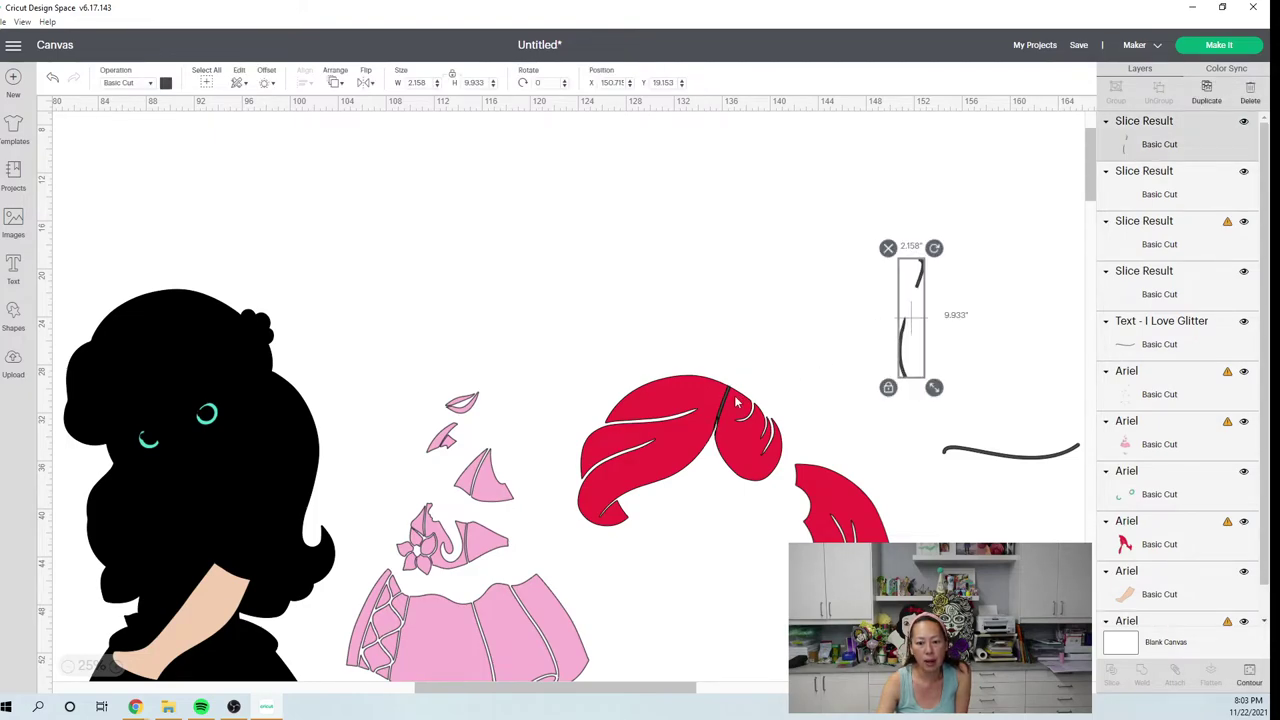
drag(746, 387, 918, 283)
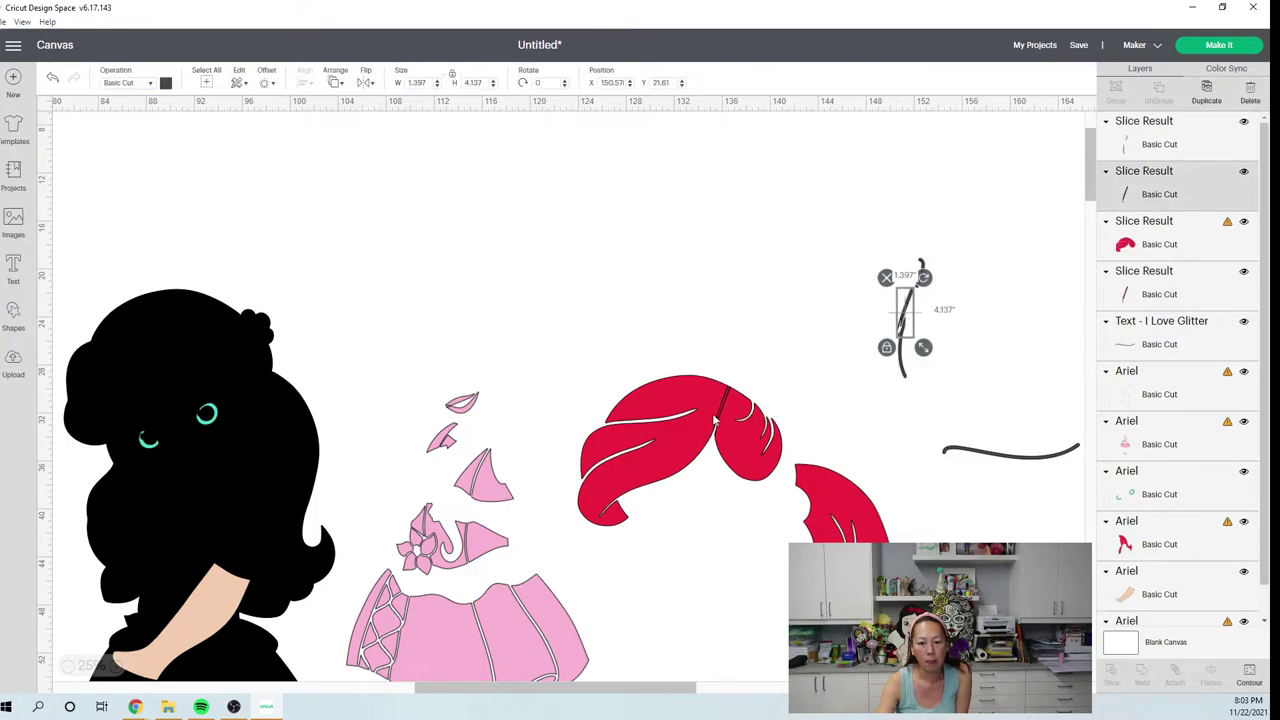
drag(713, 412, 694, 231)
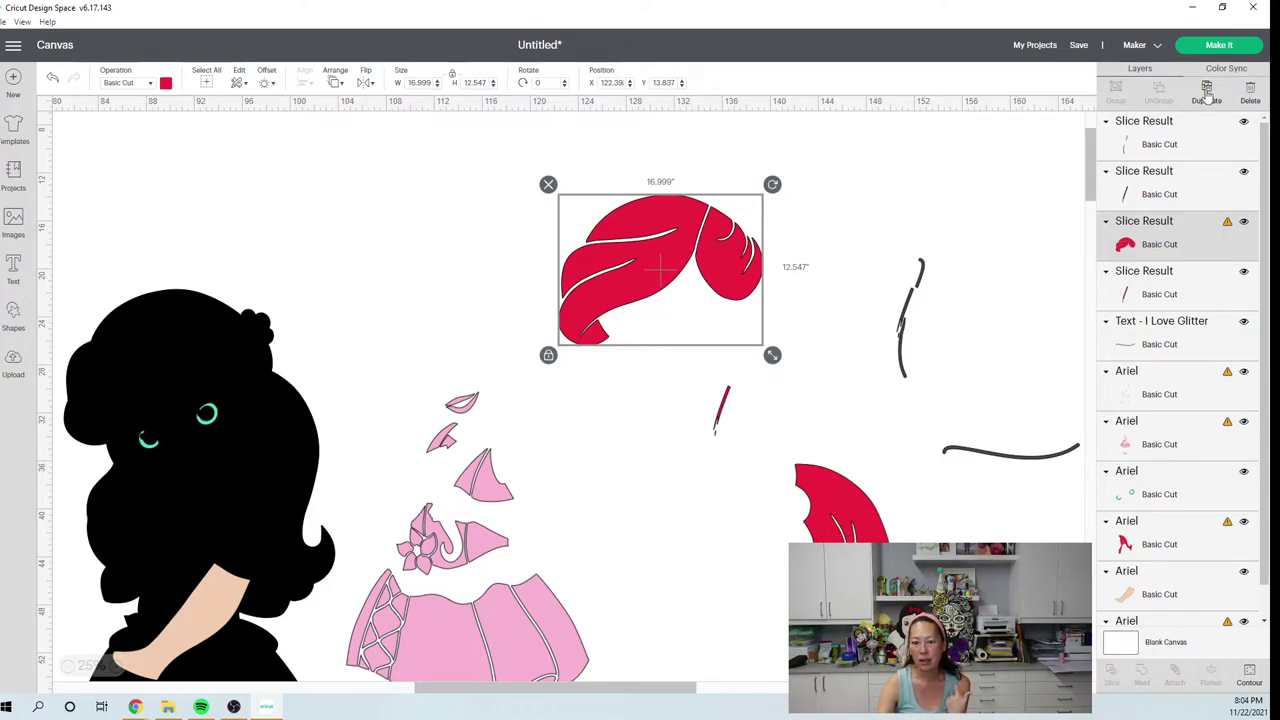
Duplicate the sliced fringe, placing the copy to its left and contouring it so only the large left section is kept.
key(ctrl+d)
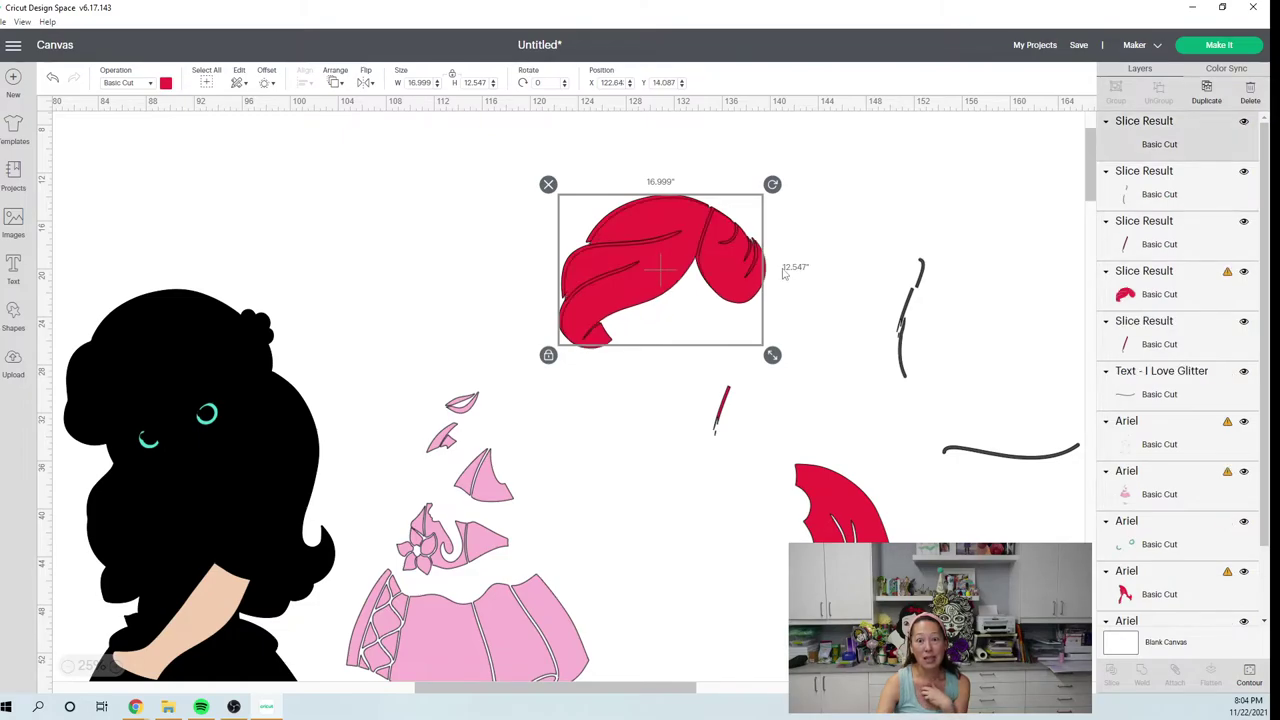
drag(736, 277, 477, 225)
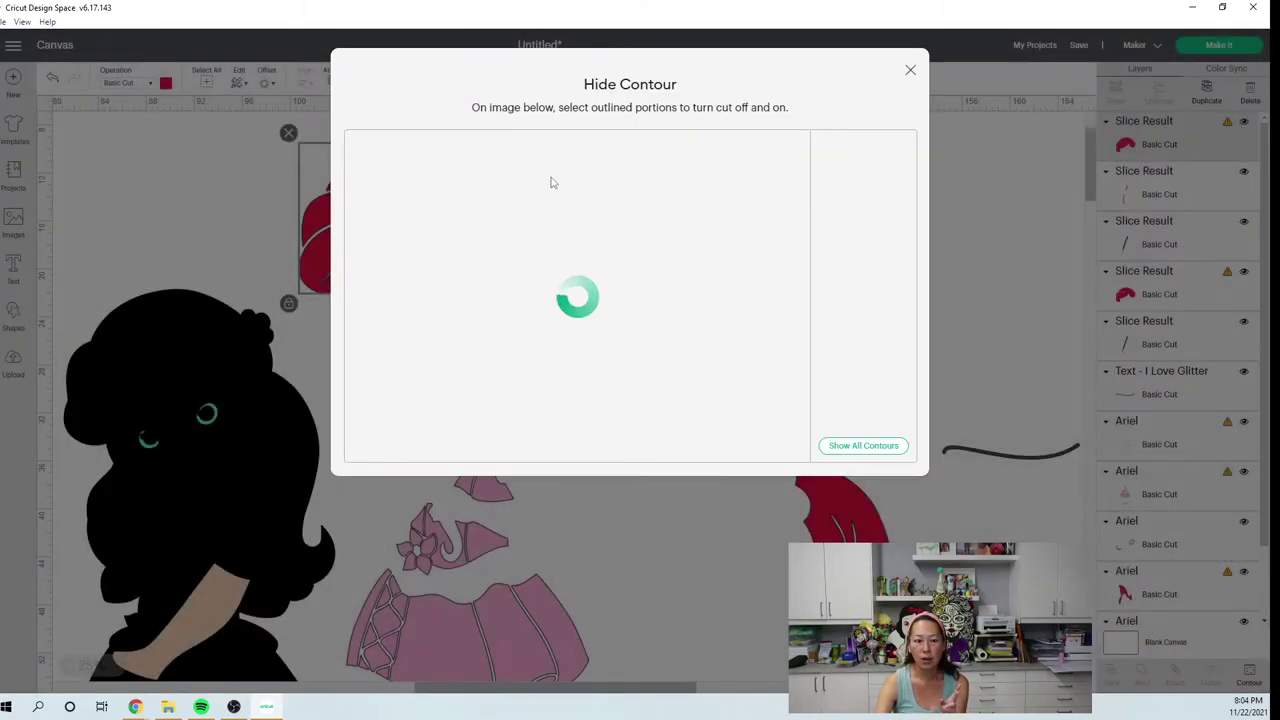
click(909, 72)
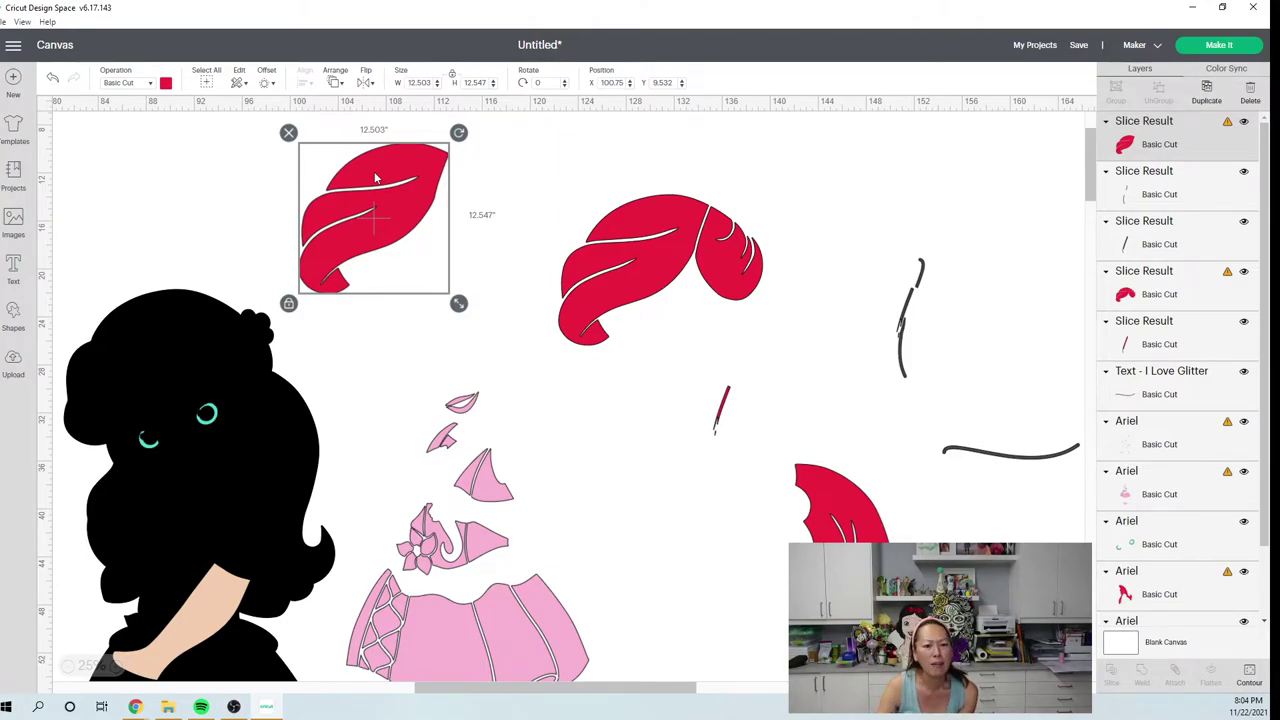
Unlock the large fringe section's proportions and rotate it to about 10.5° to reduce its height.
drag(458, 132, 472, 151)
click(380, 246)
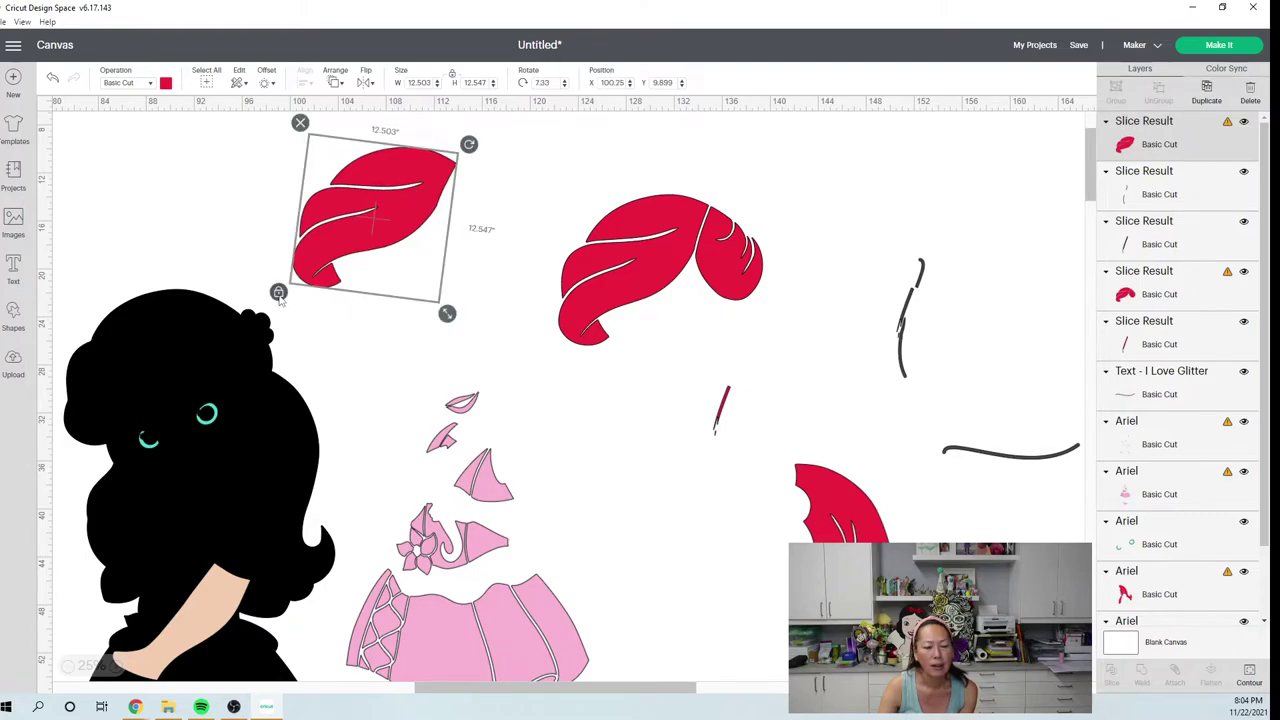
click(279, 293)
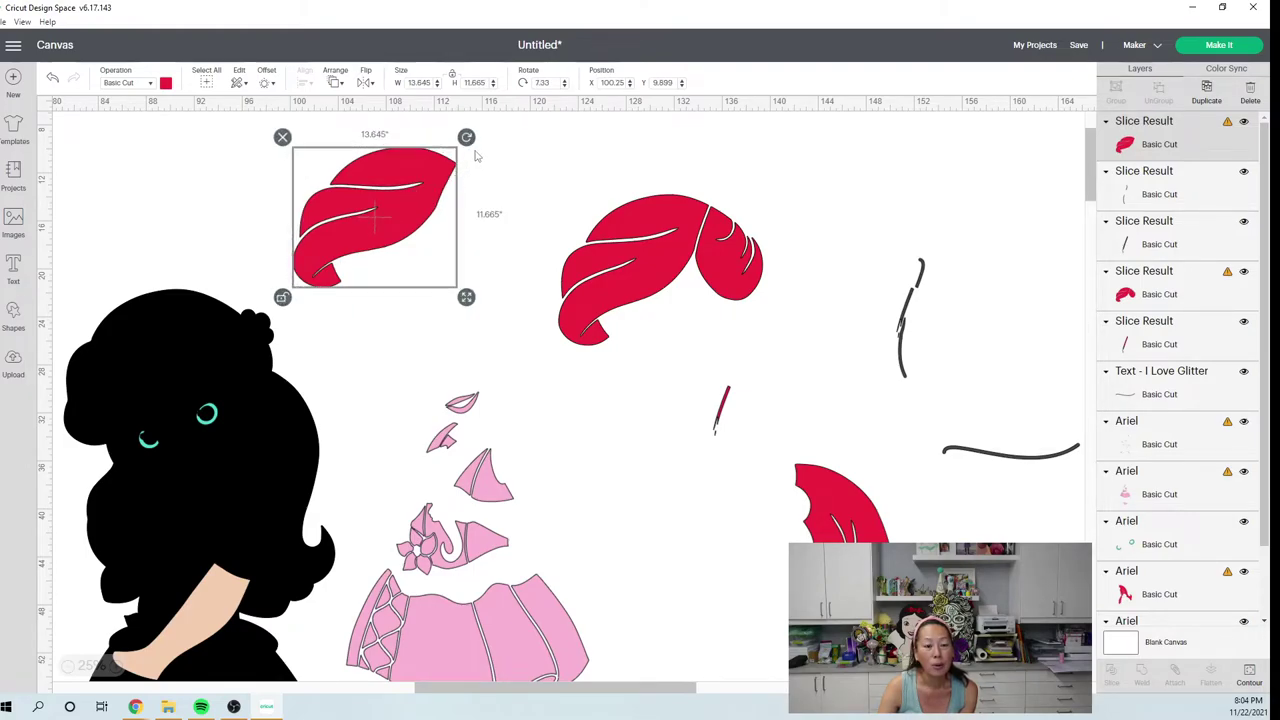
drag(467, 139, 483, 186)
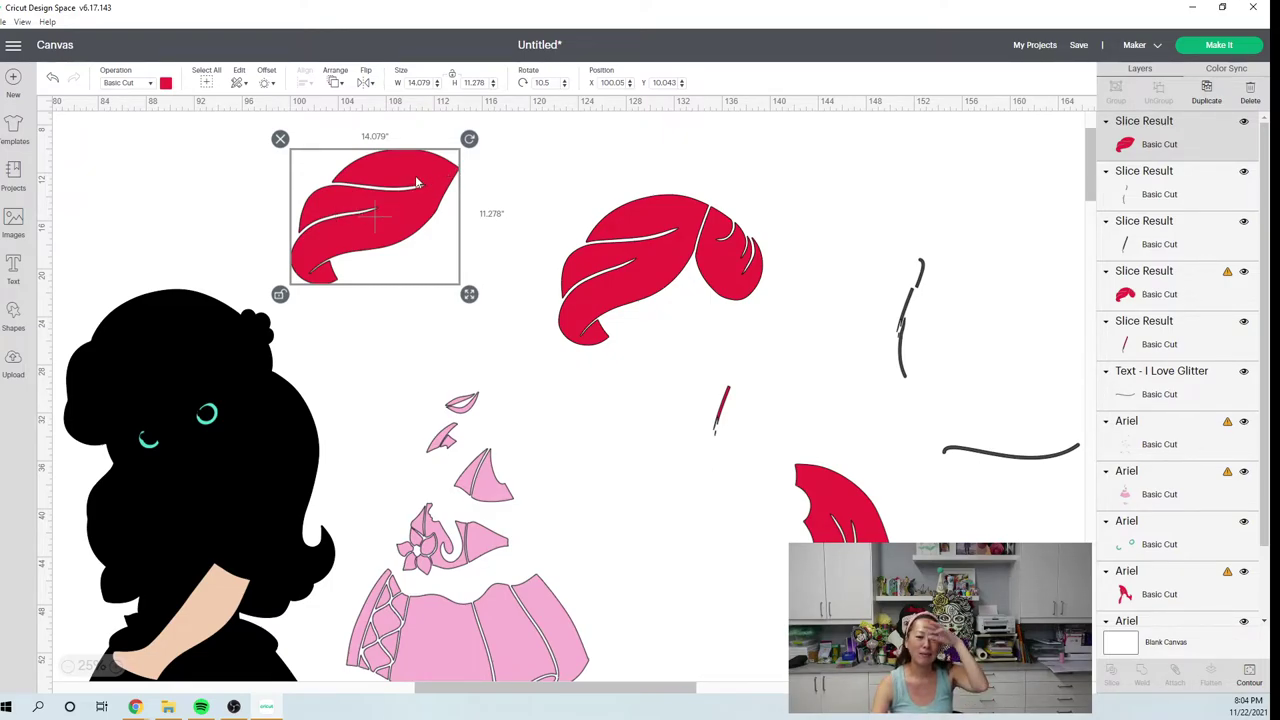
Delete the thin red sliver left below the sliced fringe.
click(720, 250)
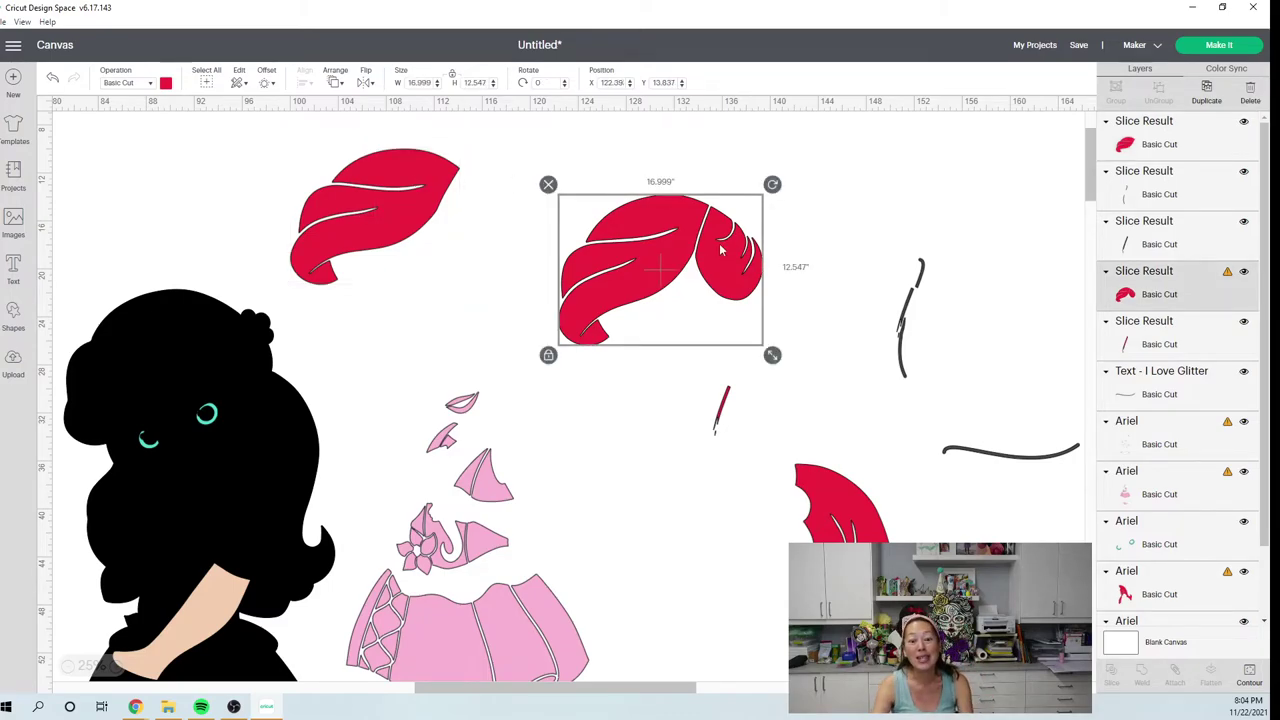
click(720, 408)
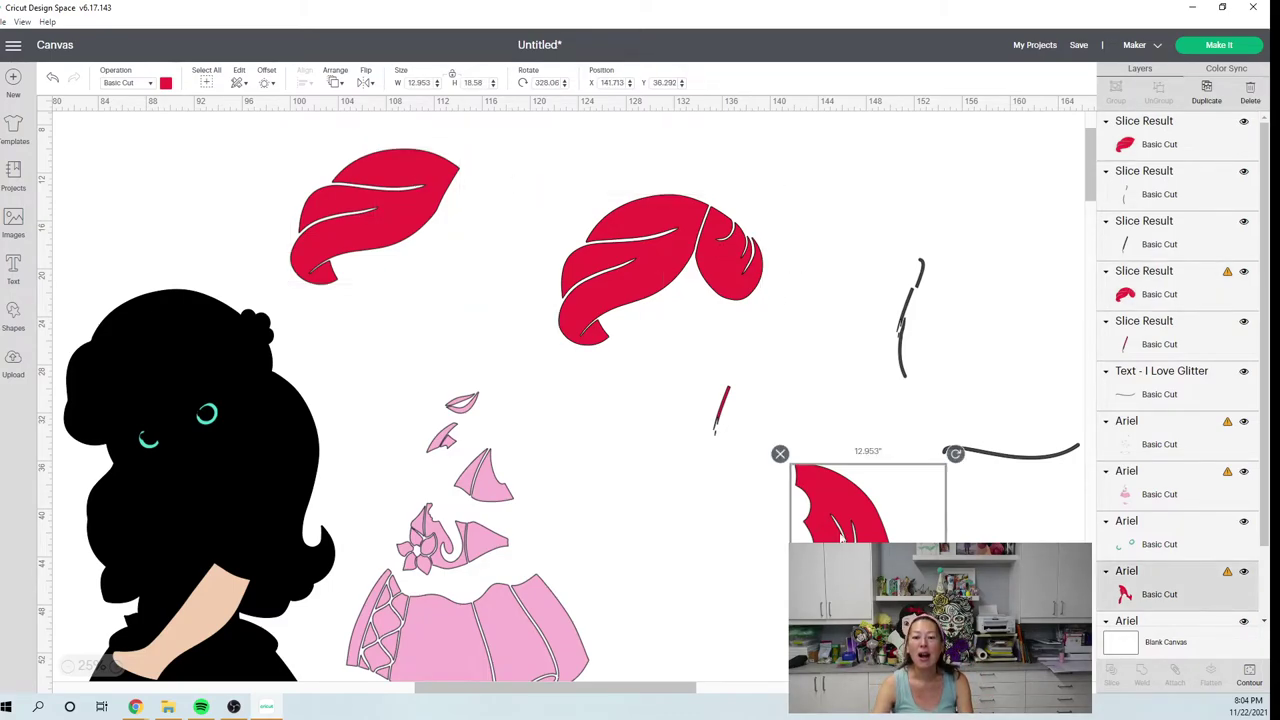
click(717, 422)
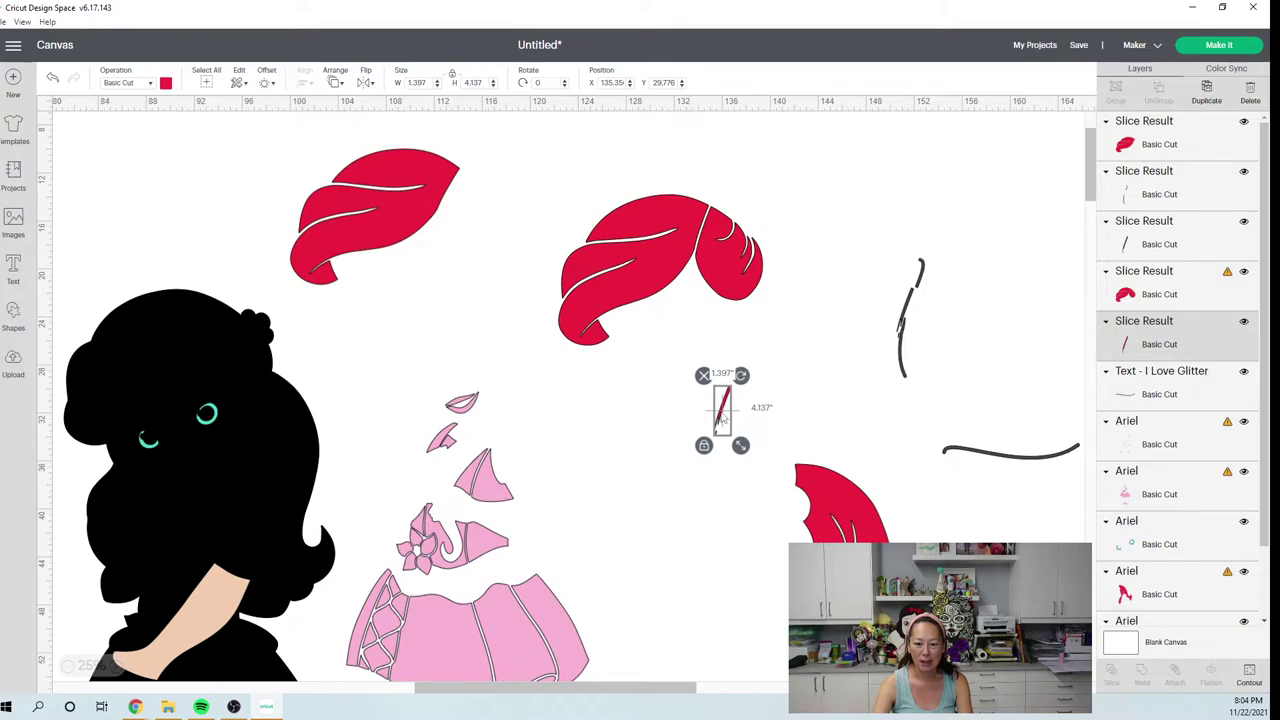
key(Delete)
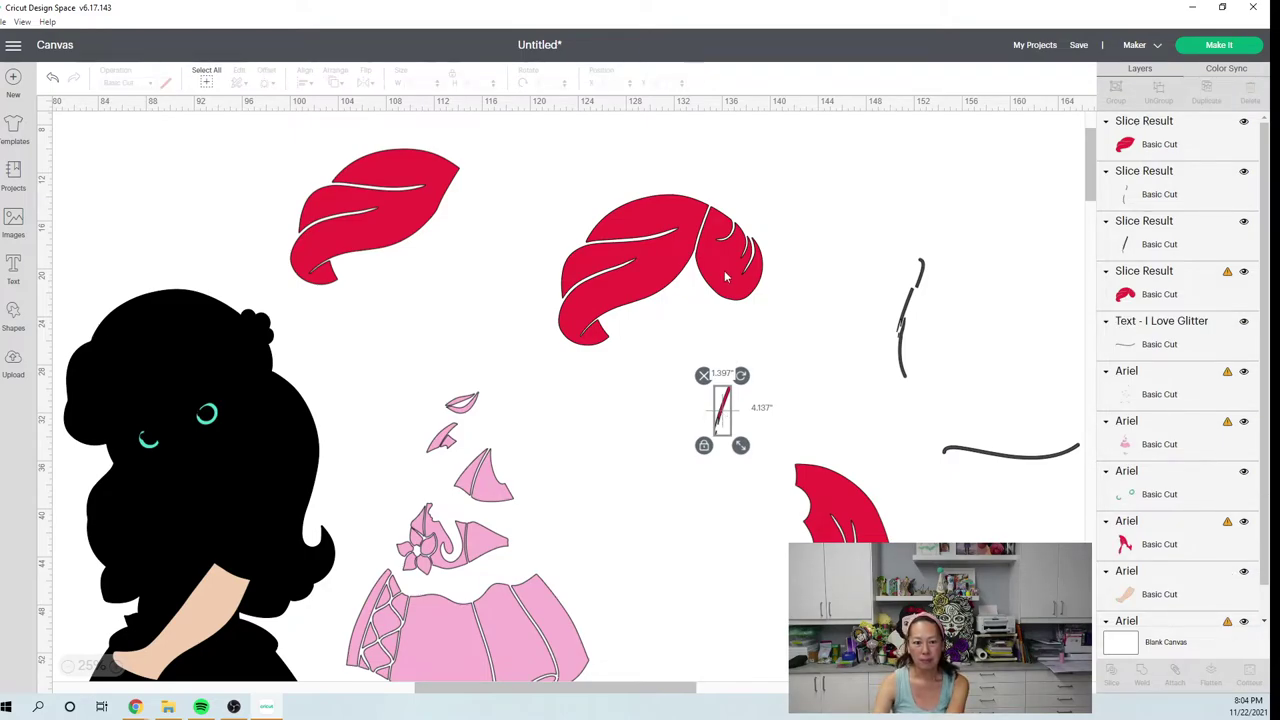
Move the sliced fringe onto its contoured copy and bring the long red hair piece up into the freed space.
drag(727, 278, 521, 290)
drag(833, 526, 693, 261)
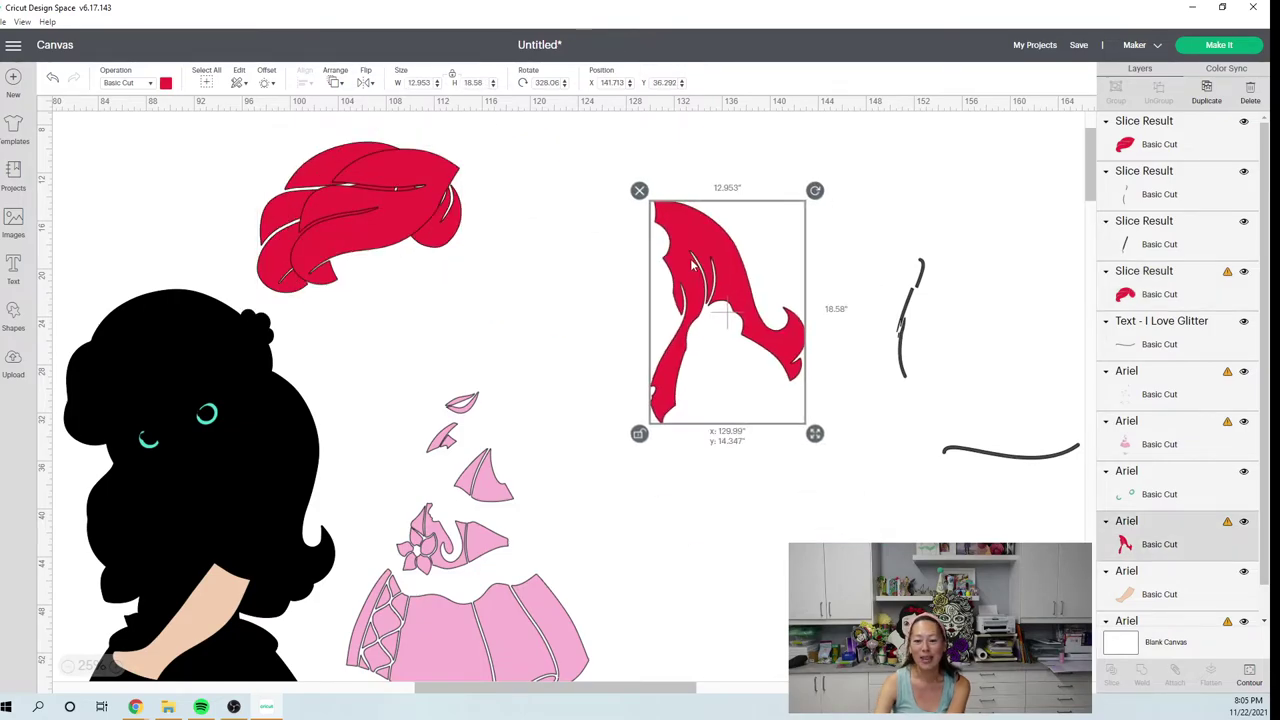
Unlock the long curved text stroke, rotate it to about 270.7°, resize it to about 1.036 × 16.233 inches and lay it across the hair piece.
click(1032, 467)
click(1037, 458)
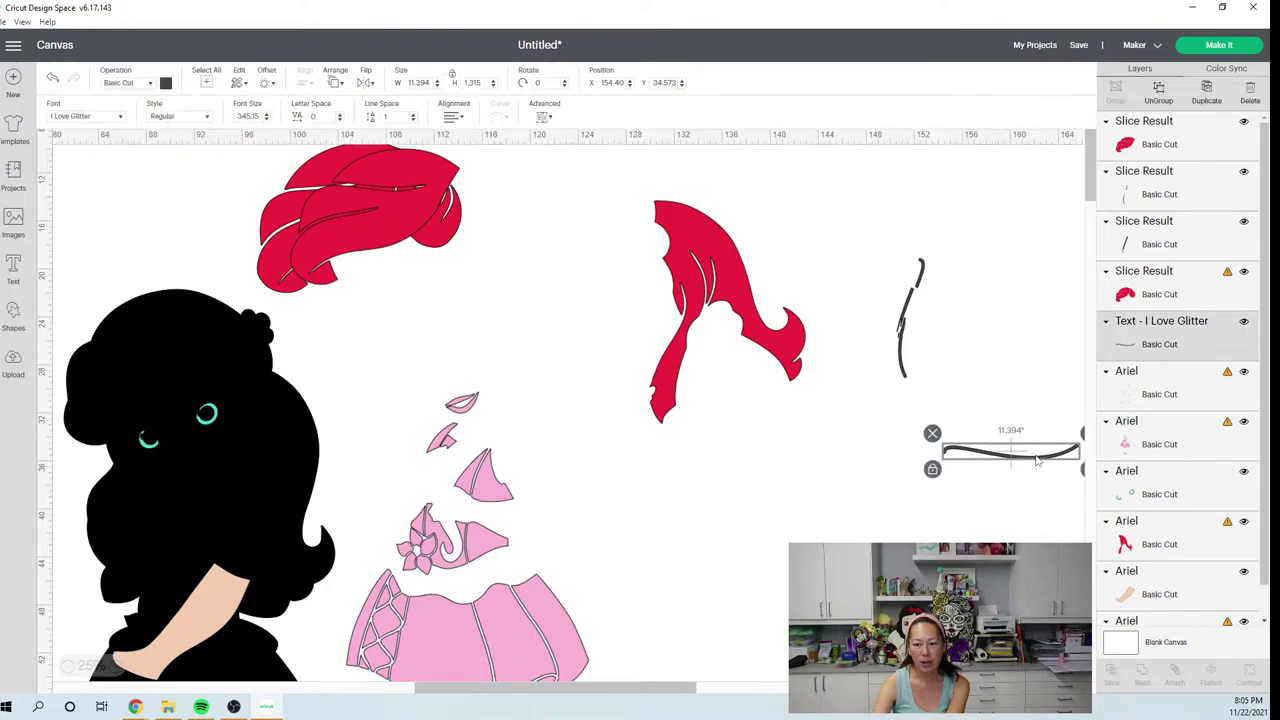
drag(982, 460, 779, 461)
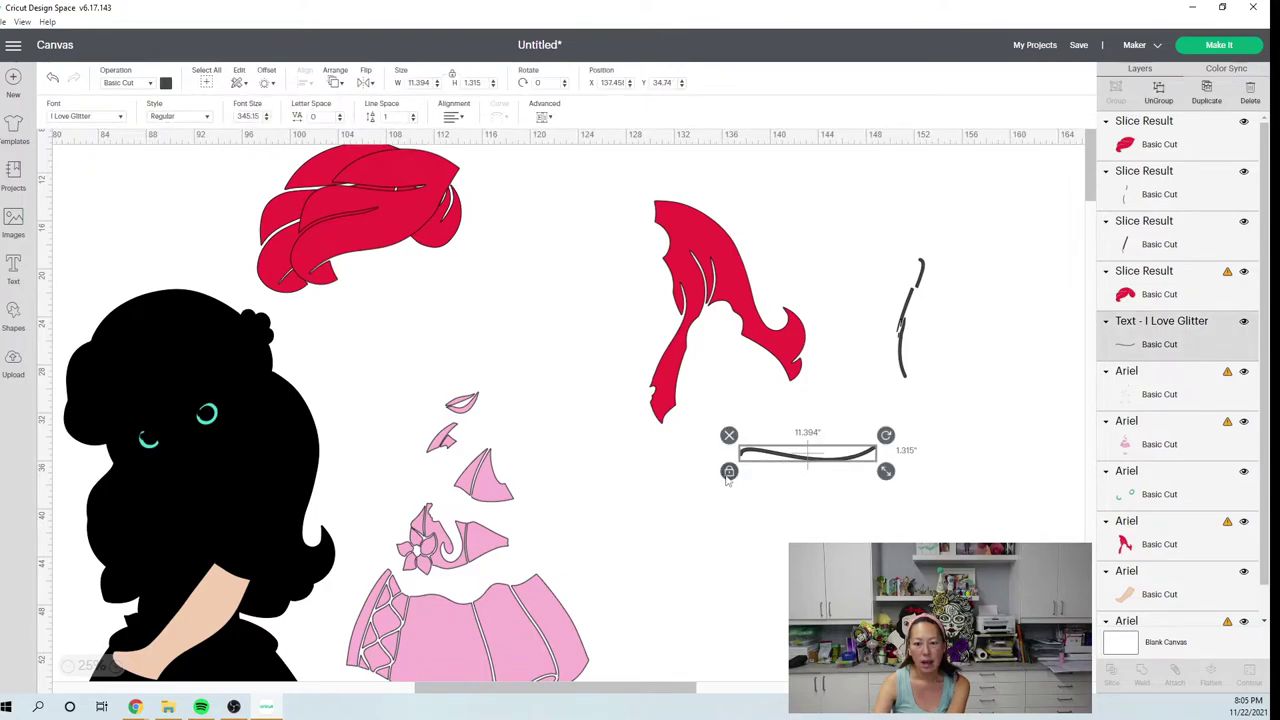
drag(888, 477, 849, 345)
click(844, 430)
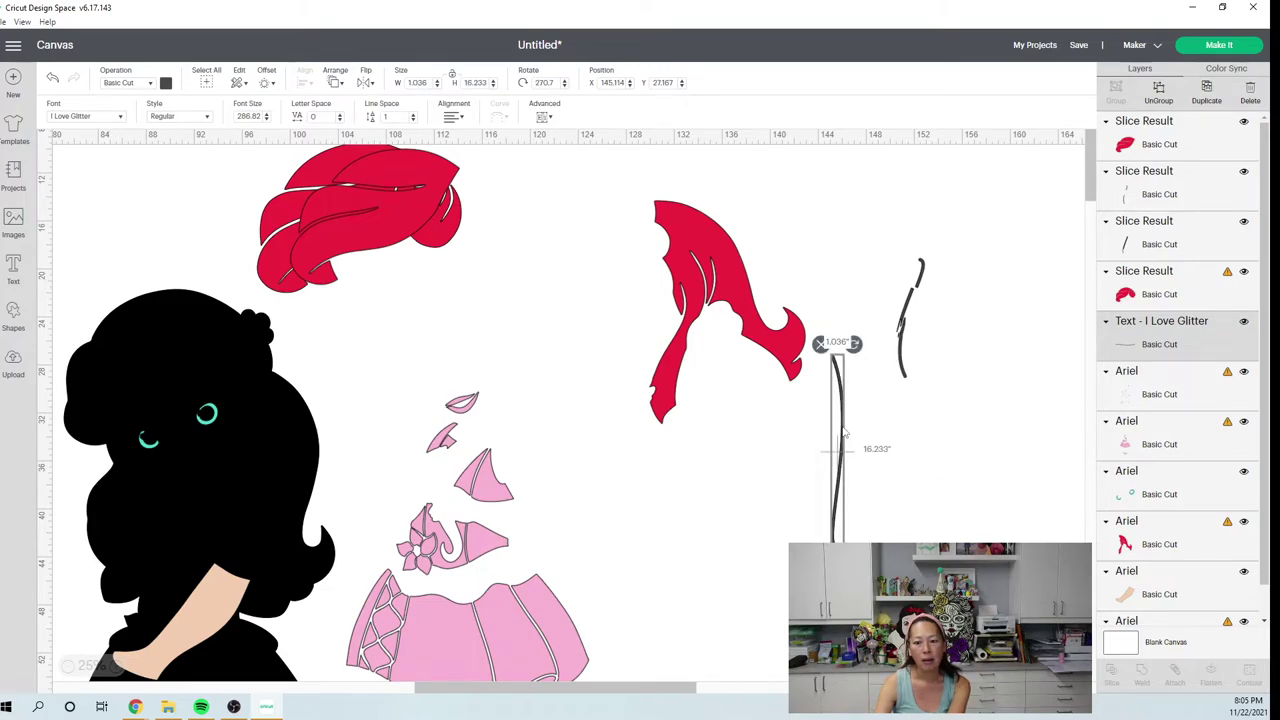
drag(832, 415, 714, 282)
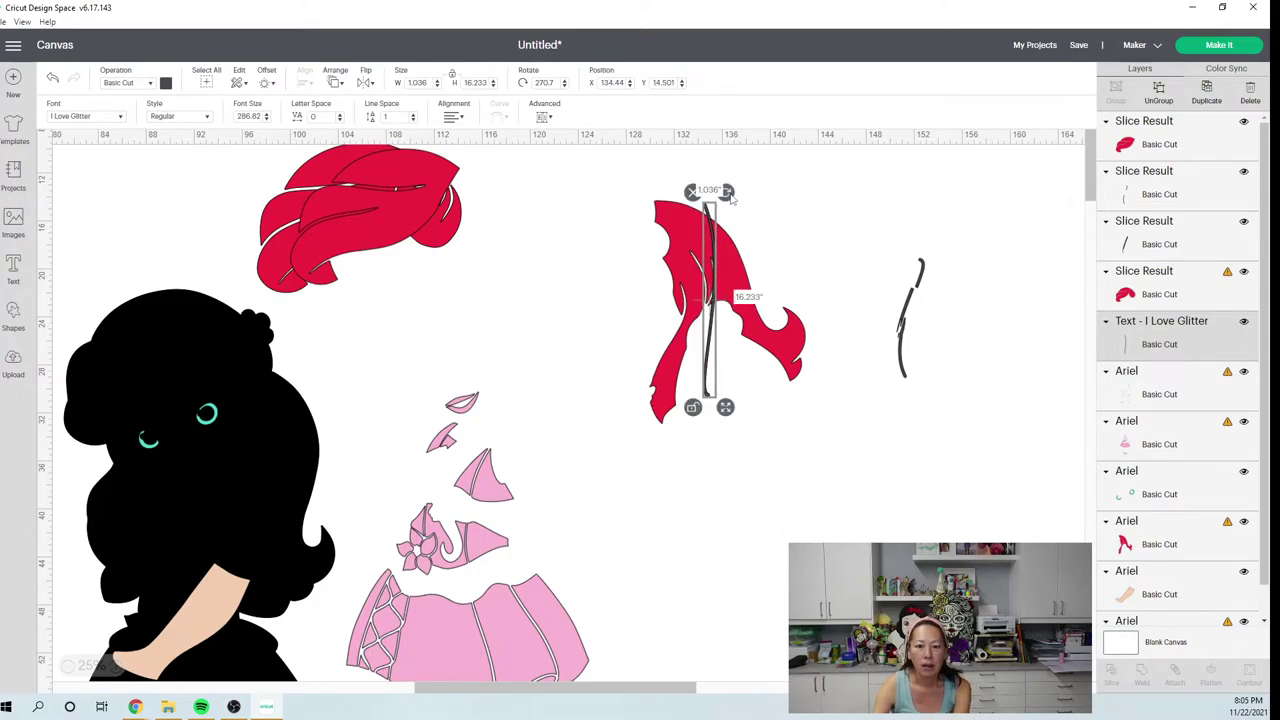
Rotate the long curved stroke to about 267.66° over the hair piece and move it aside below the other black strokes.
drag(731, 190, 728, 189)
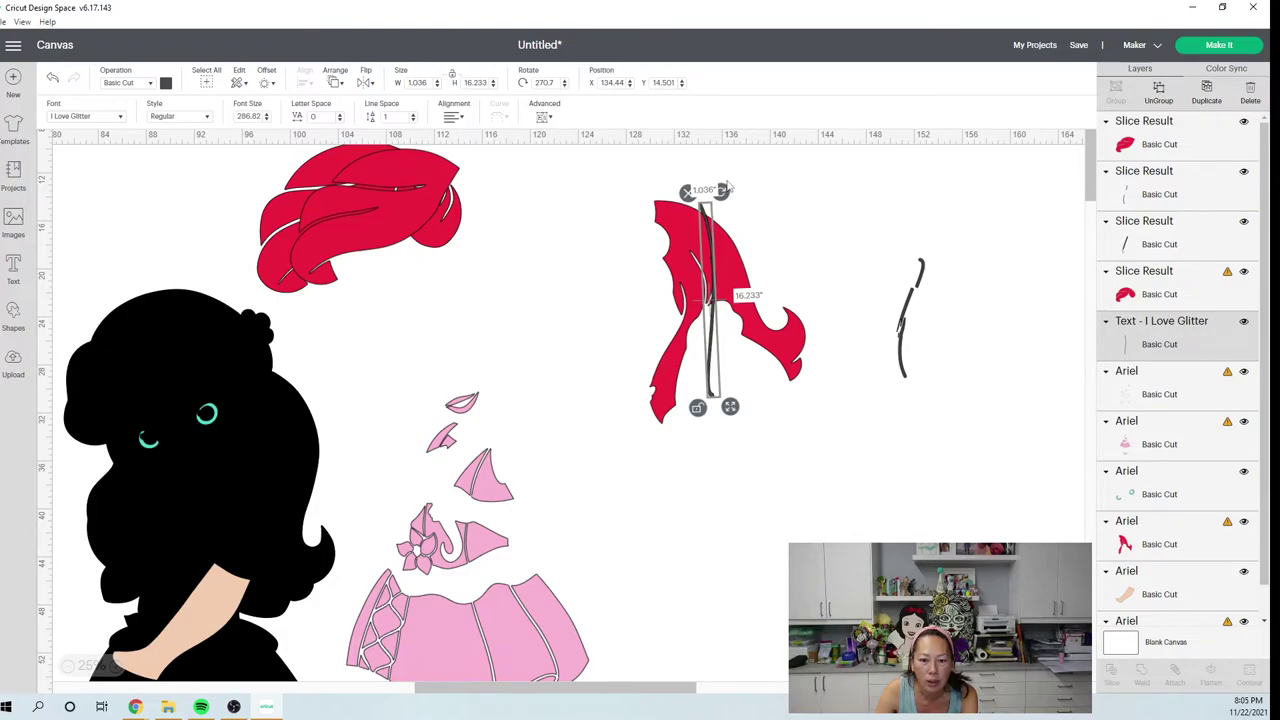
drag(728, 186, 790, 212)
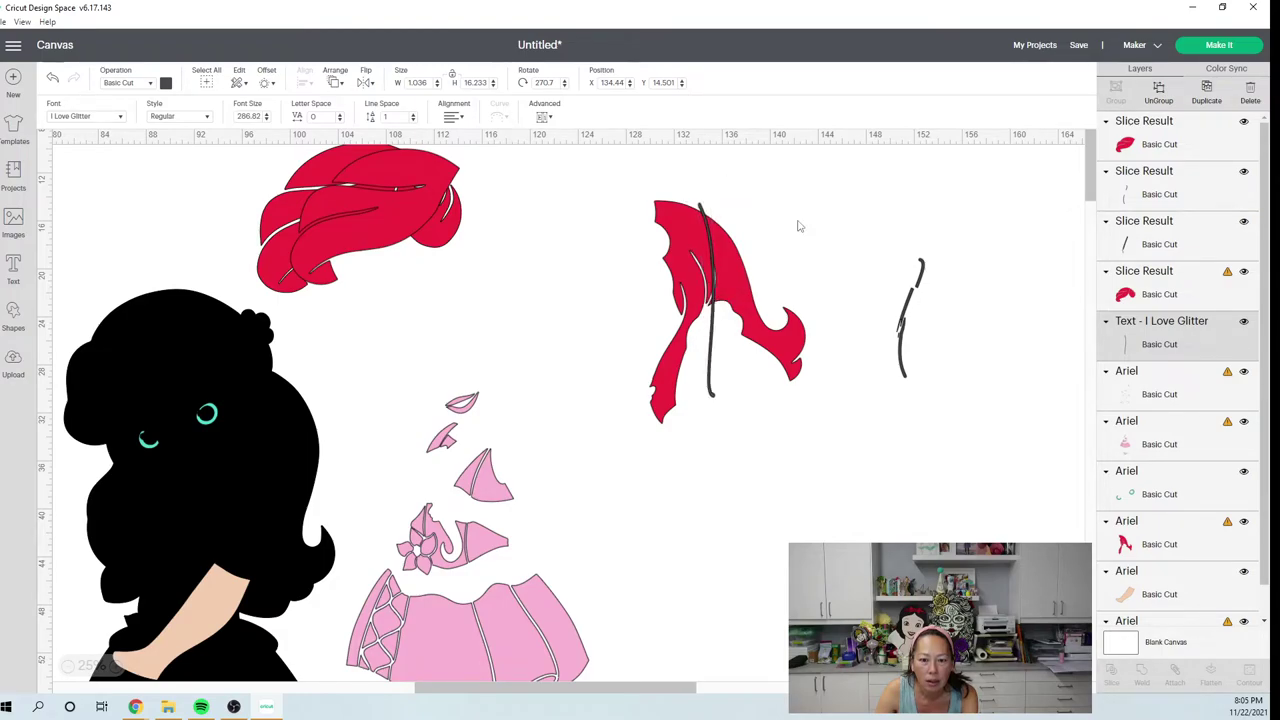
click(794, 214)
mouse_move(705, 362)
mouse_down()
mouse_move(700, 335)
mouse_move(728, 322)
mouse_move(850, 445)
mouse_move(990, 475)
mouse_move(923, 480)
mouse_up()
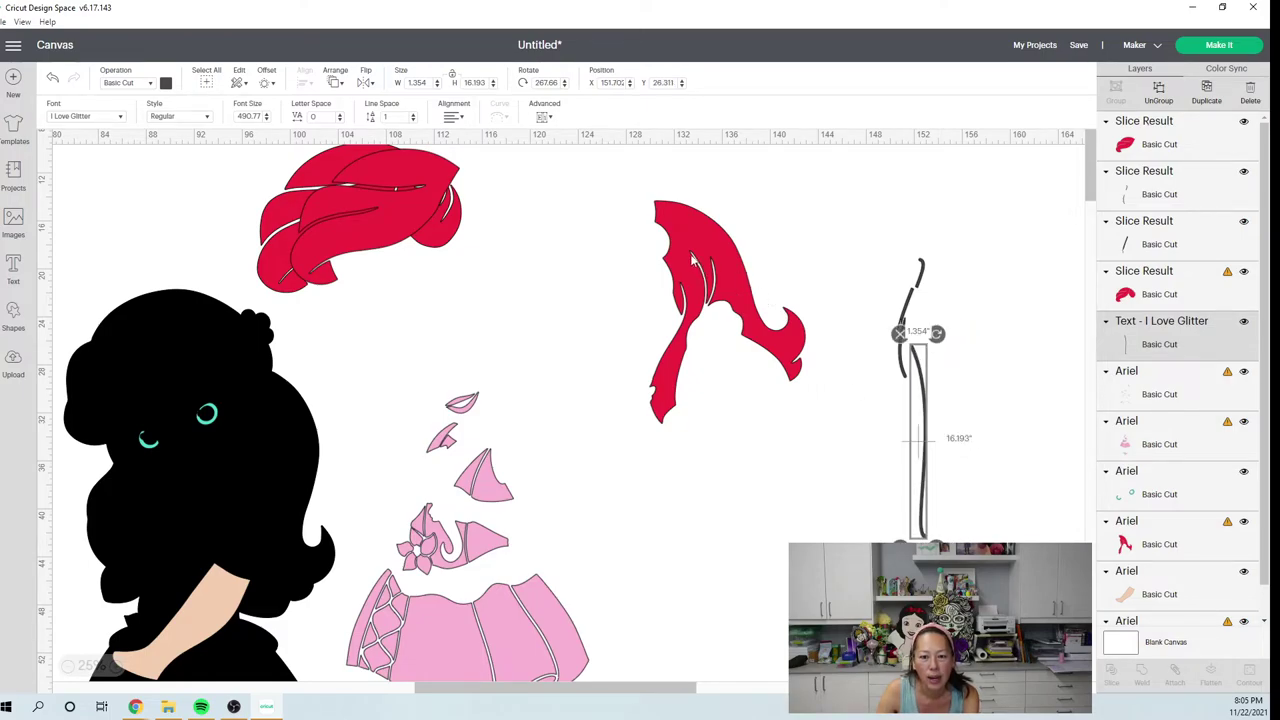
Rotate the two-part black stroke to about 125.73° and place it across the upper part of the long red hair piece.
mouse_move(868, 360)
mouse_down()
mouse_move(780, 300)
mouse_move(965, 298)
mouse_move(793, 250)
mouse_up()
drag(808, 132, 700, 265)
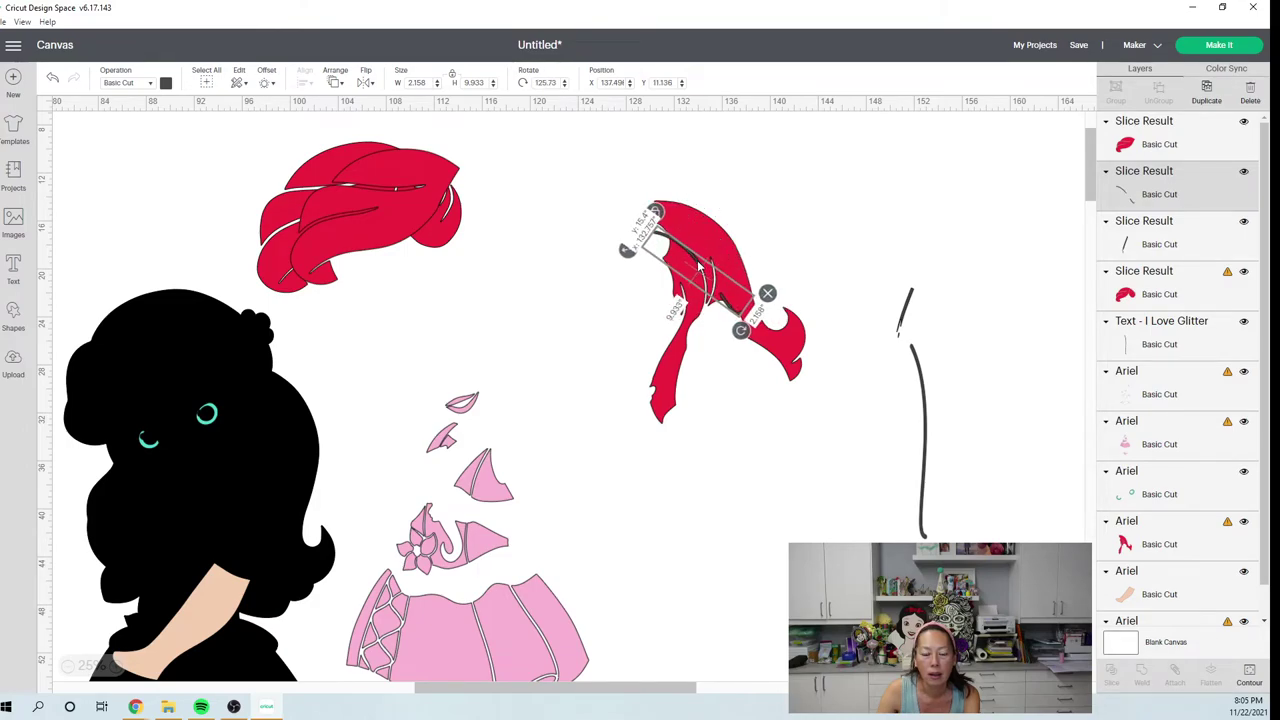
click(823, 232)
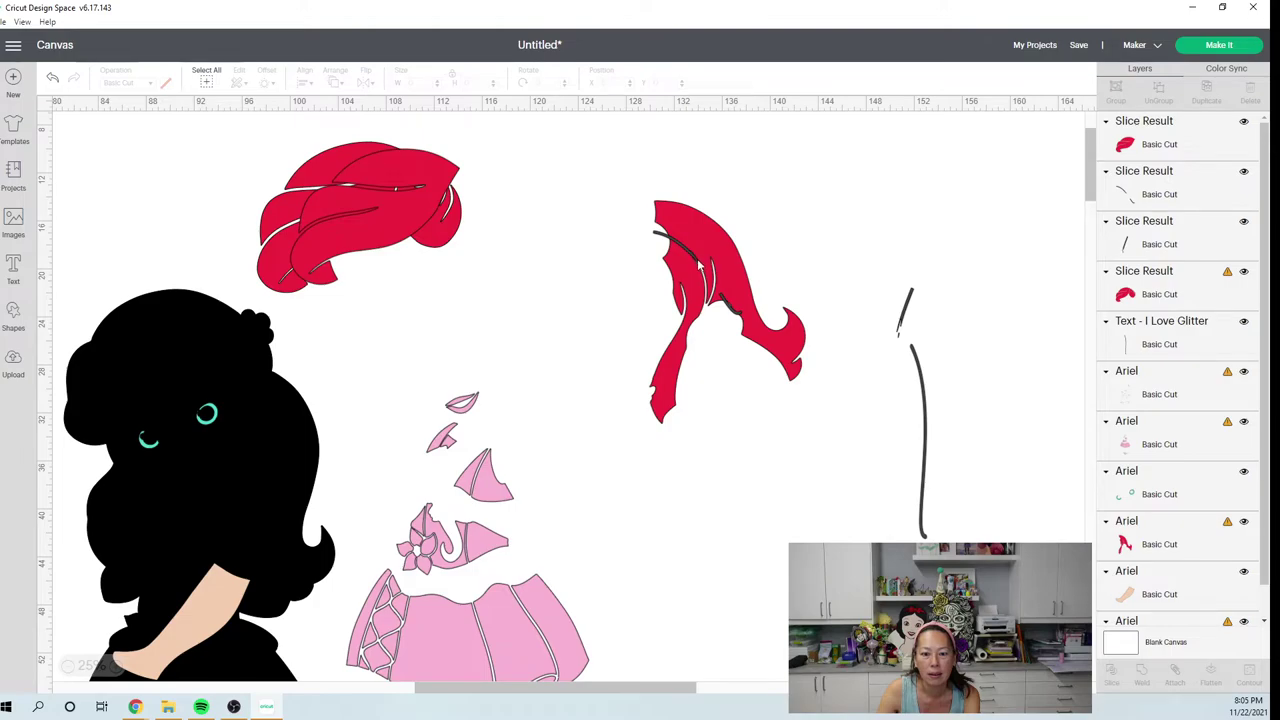
click(720, 282)
click(767, 294)
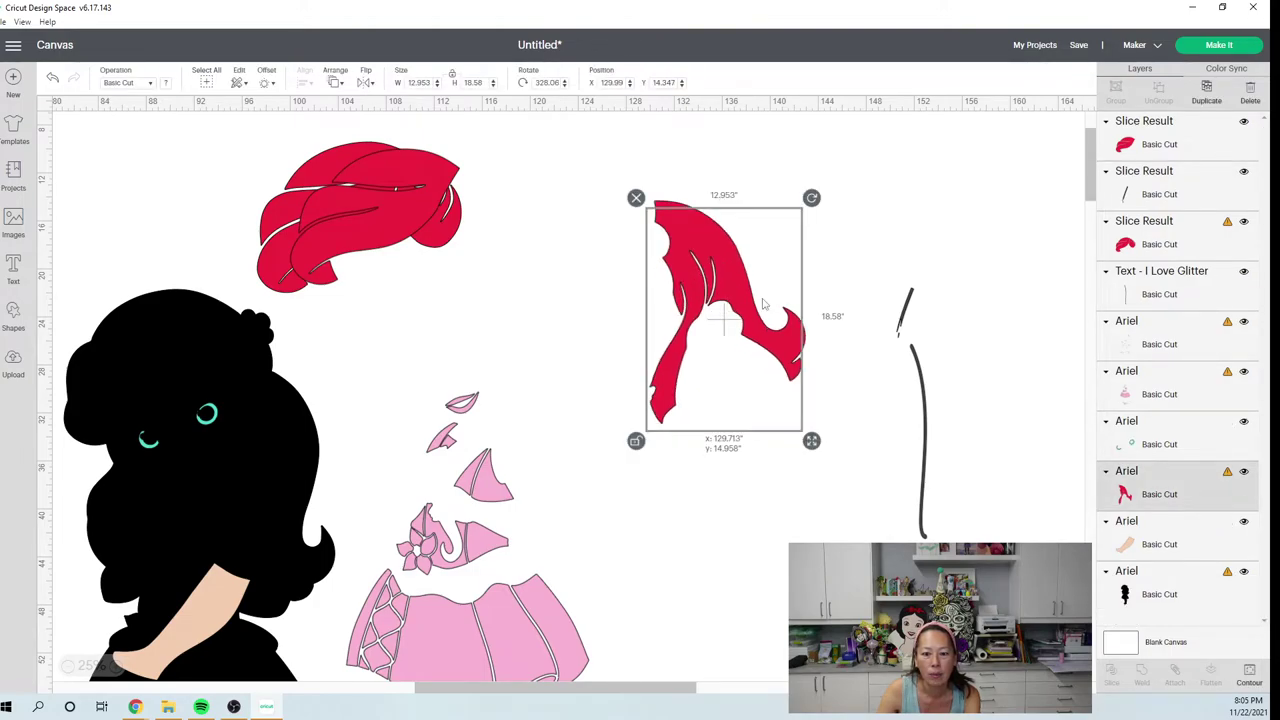
click(758, 152)
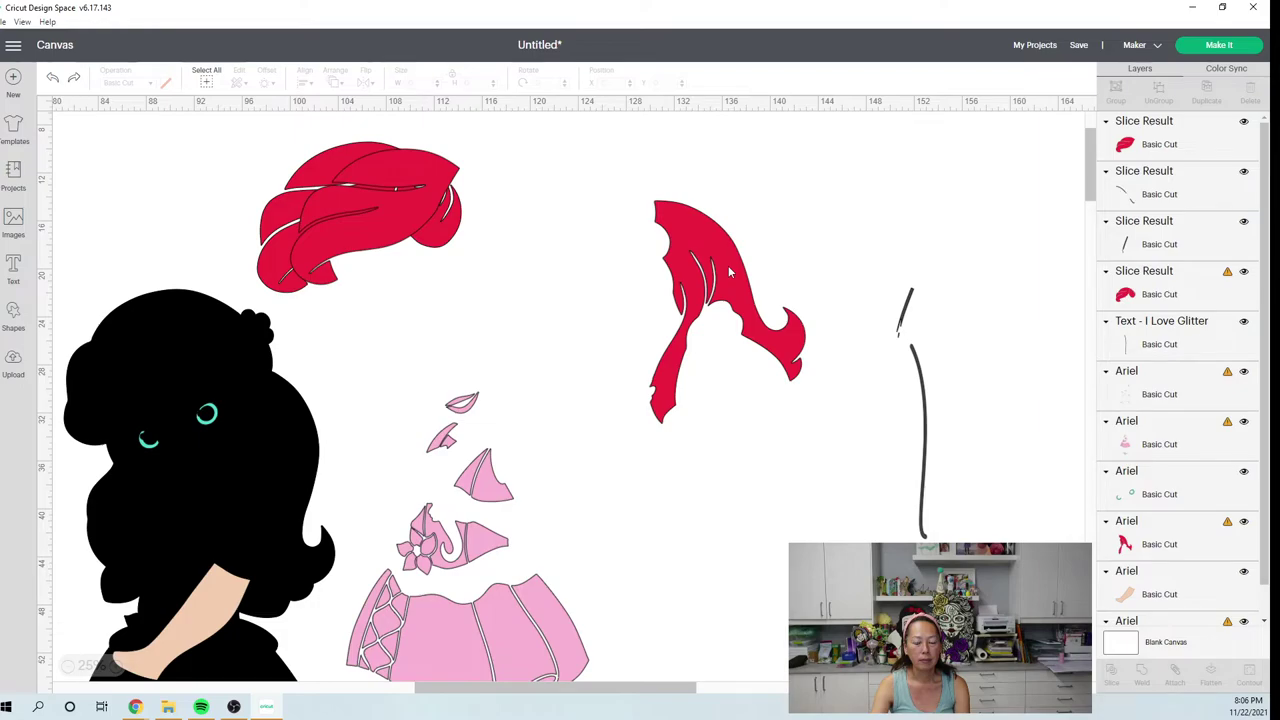
Adjust the two-part black stroke to about 131.2° and nudge it so its long part crosses the upper hair piece into the inner slit.
click(738, 318)
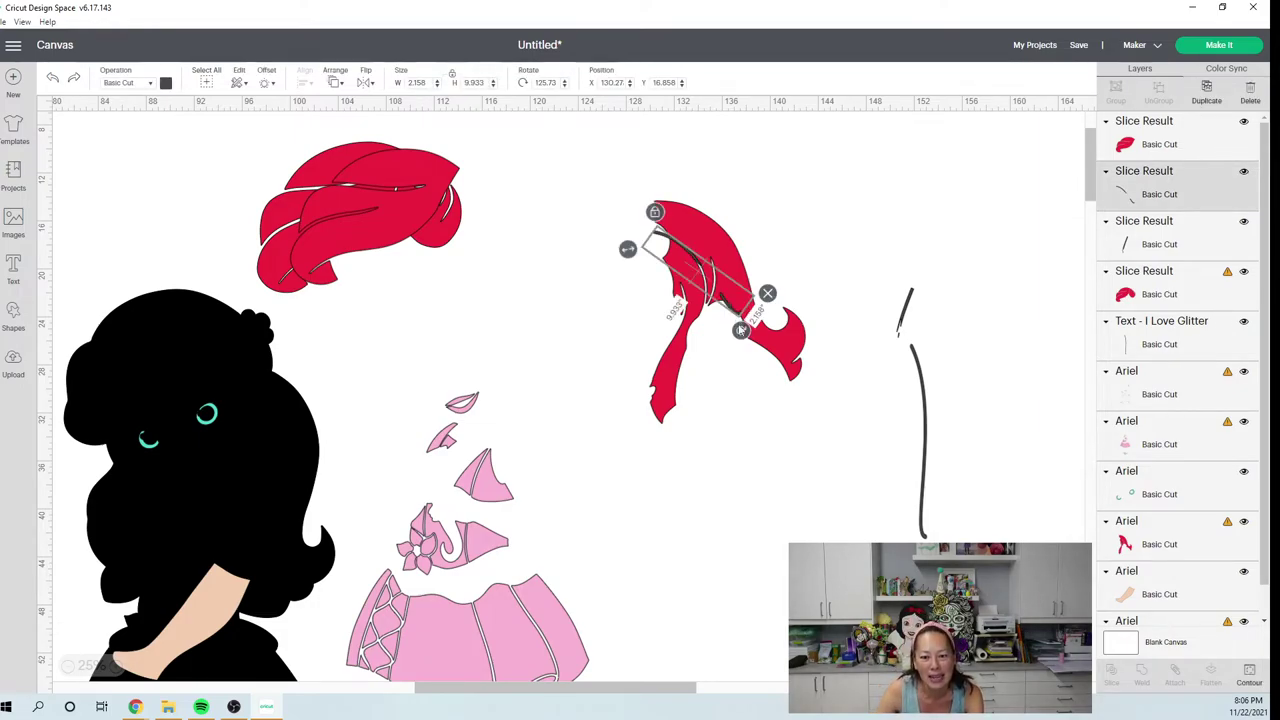
drag(736, 340, 720, 345)
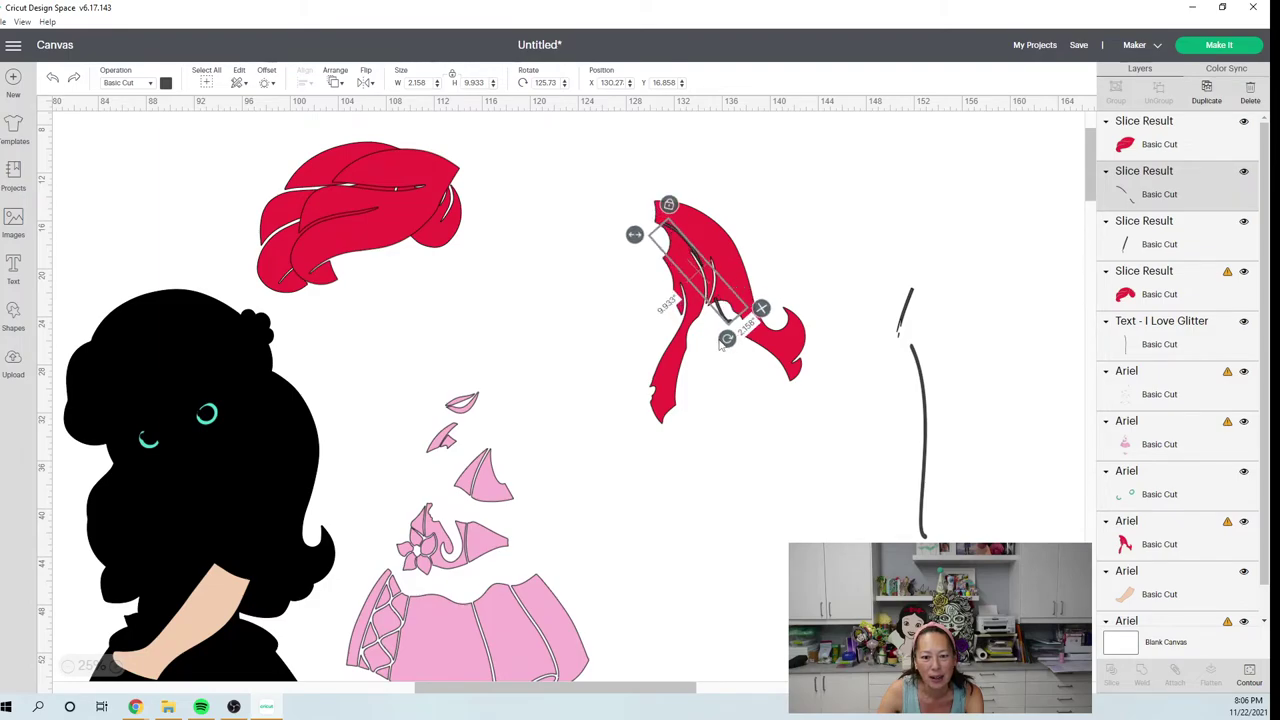
drag(700, 268, 694, 266)
click(842, 267)
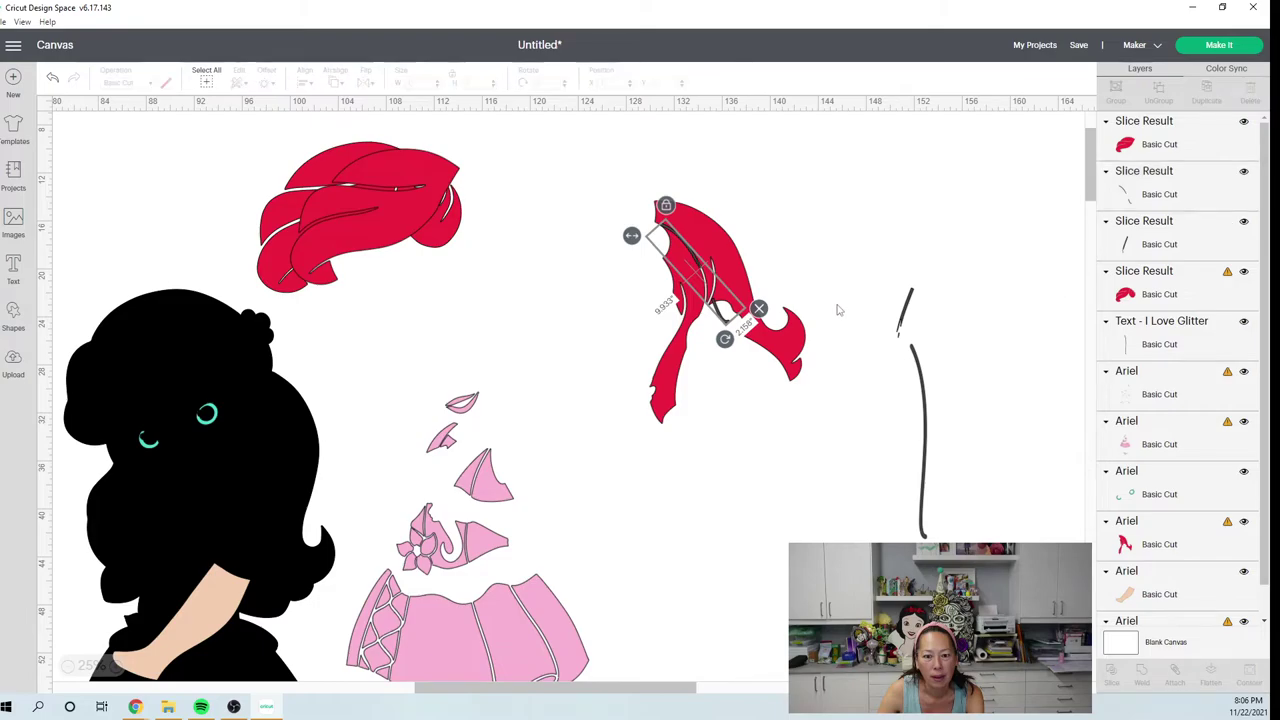
click(694, 260)
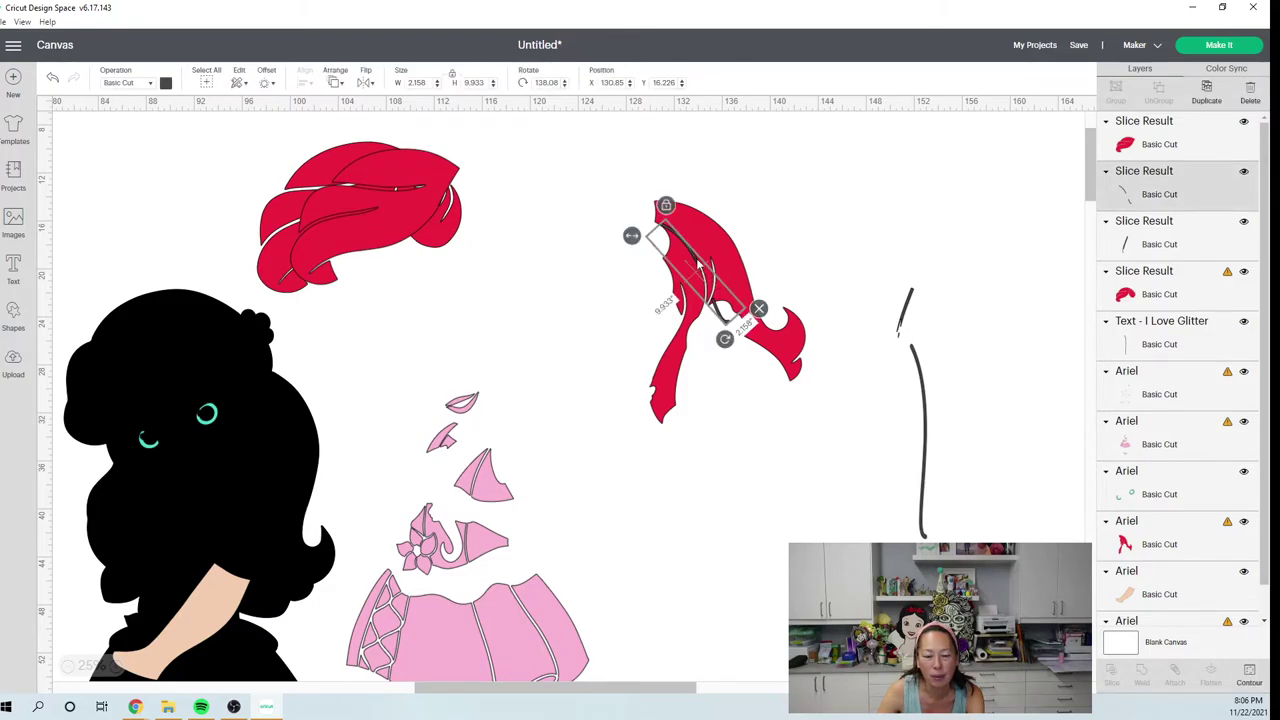
drag(699, 265, 697, 258)
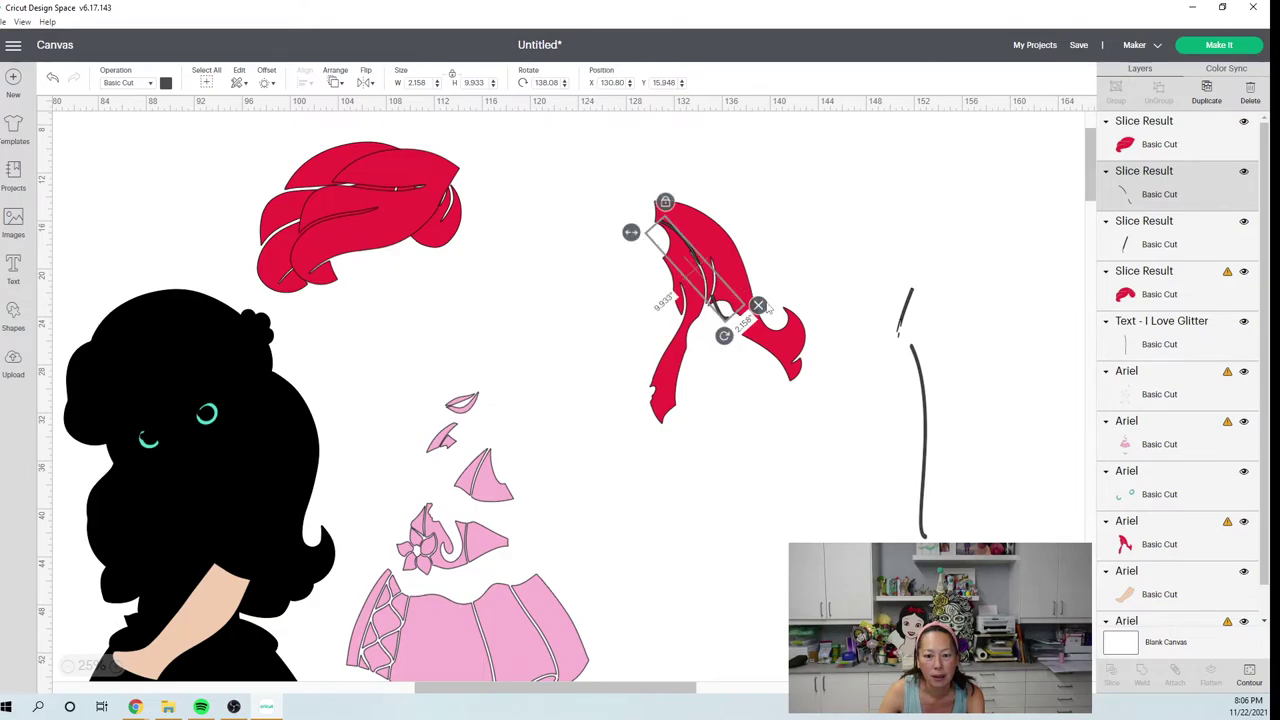
drag(729, 341, 719, 288)
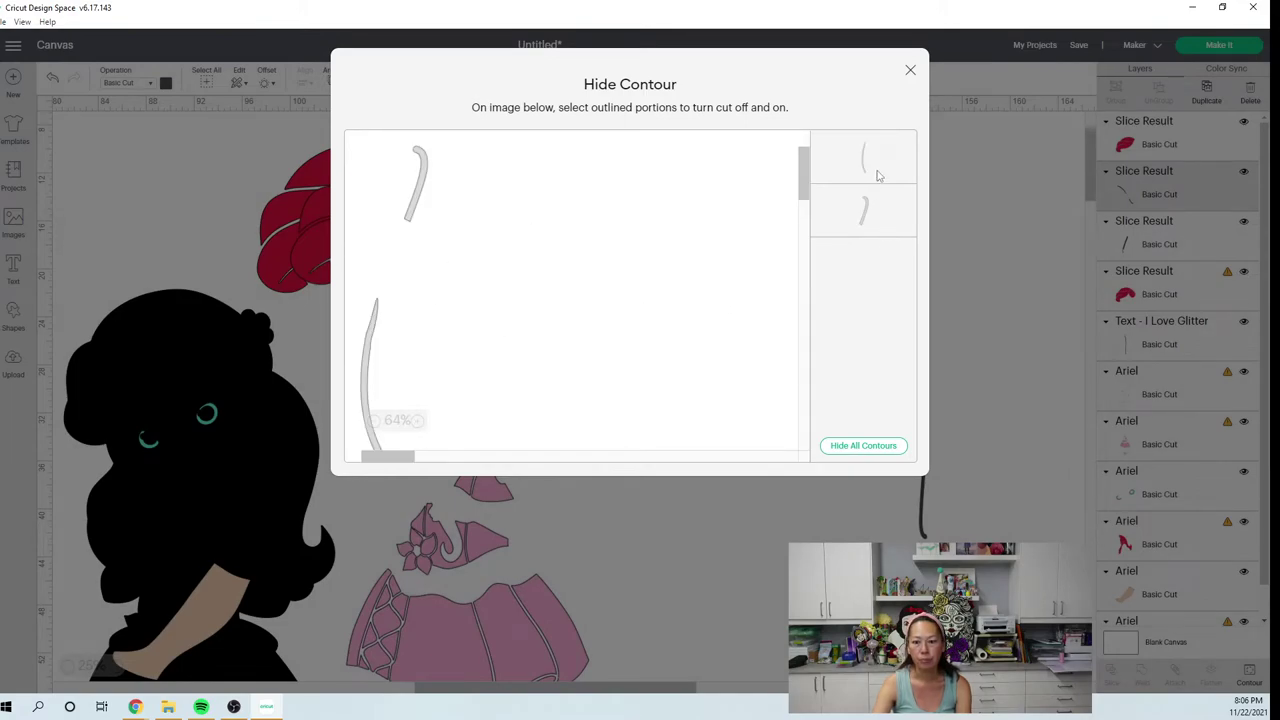
Contour the two-part black stroke to hide its short hooked part, keeping only the long curved part.
click(878, 176)
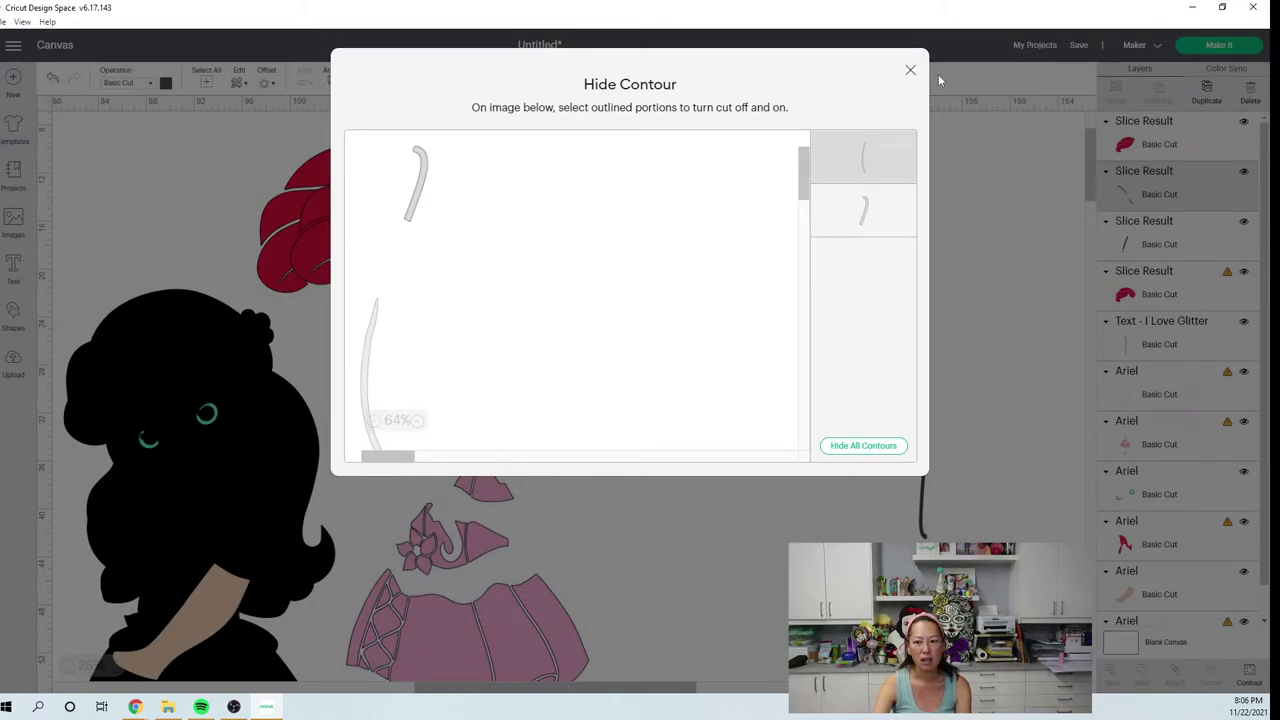
click(854, 190)
click(857, 228)
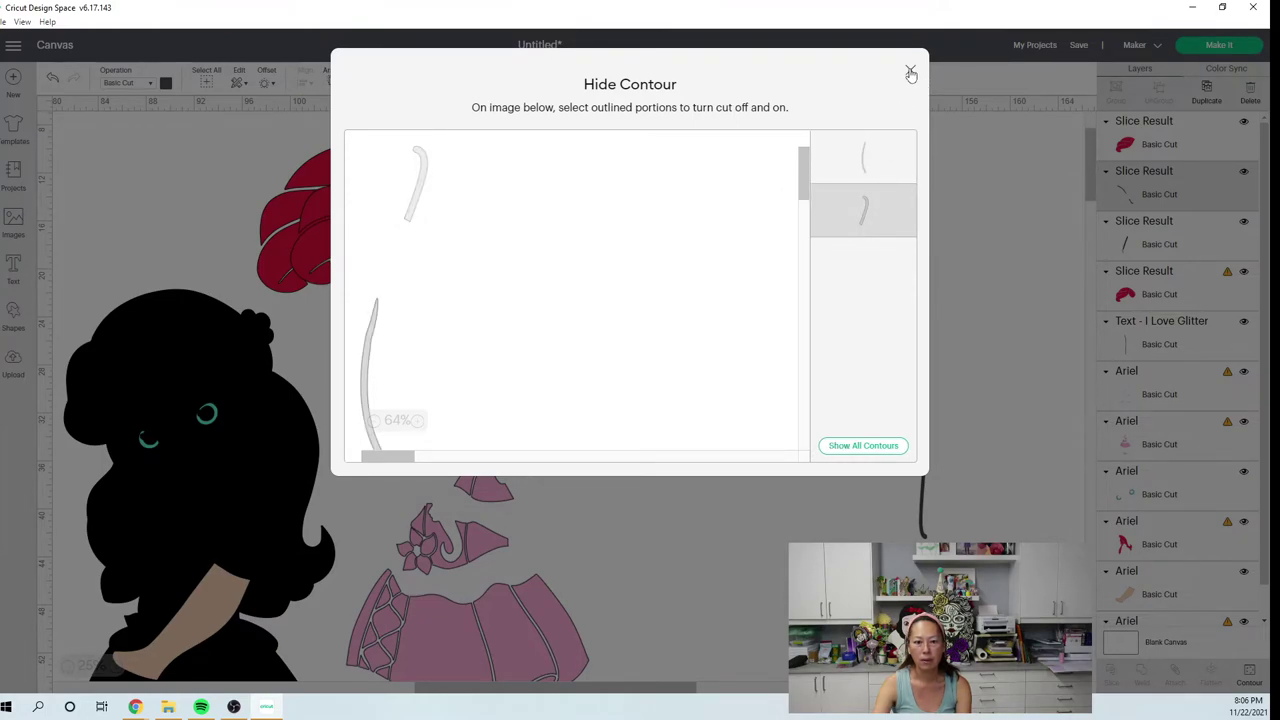
click(910, 72)
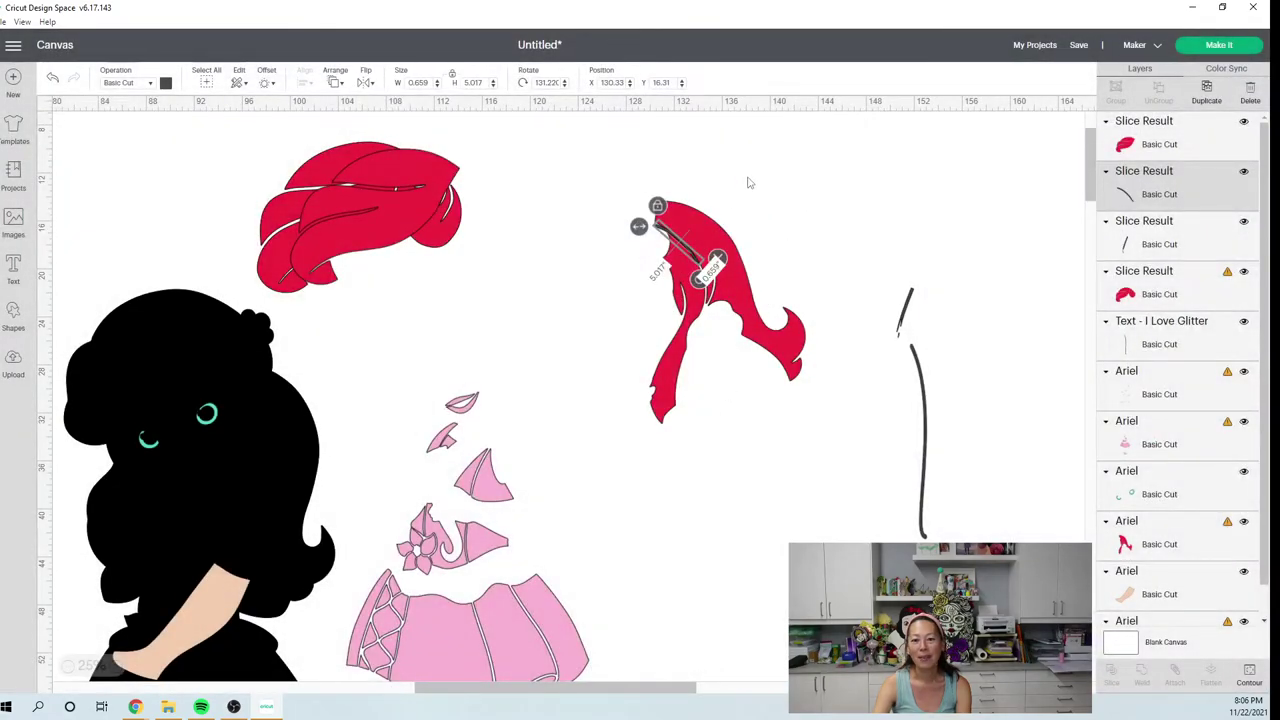
Slice the long red hair piece with the curved black stroke and move the sliced hair away from the leftover pieces.
click(749, 183)
drag(679, 160, 700, 342)
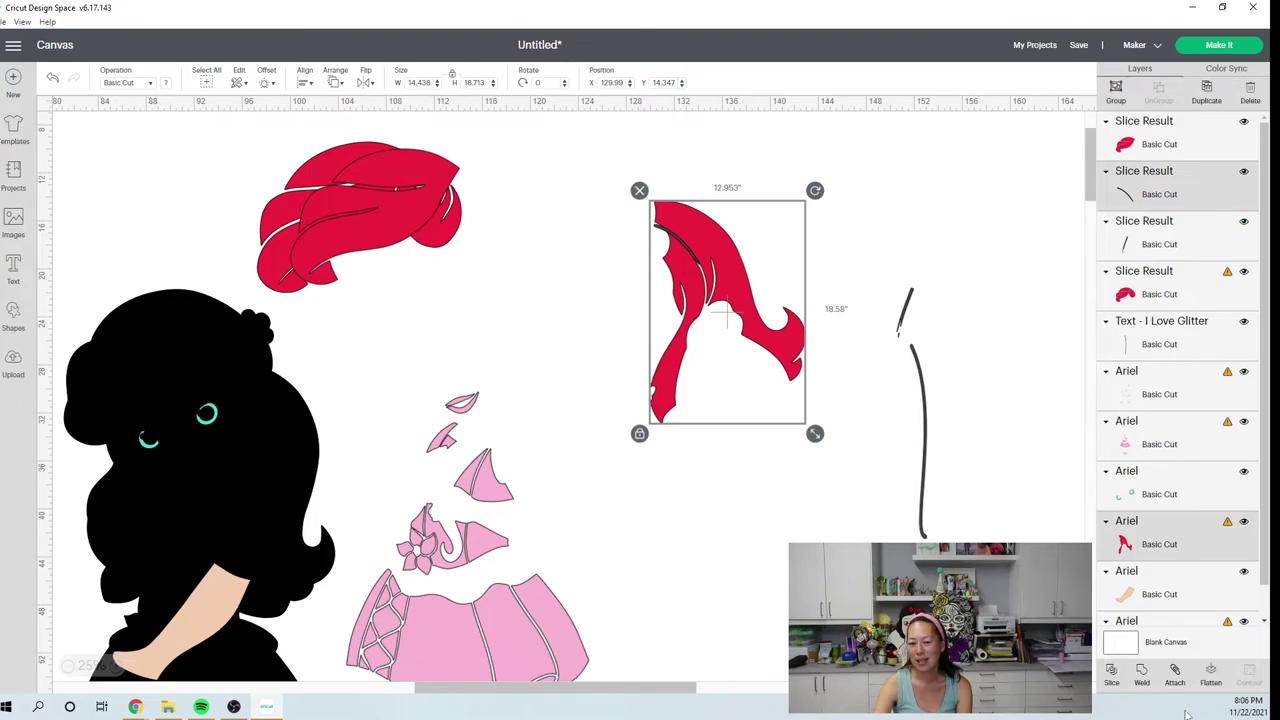
click(1110, 675)
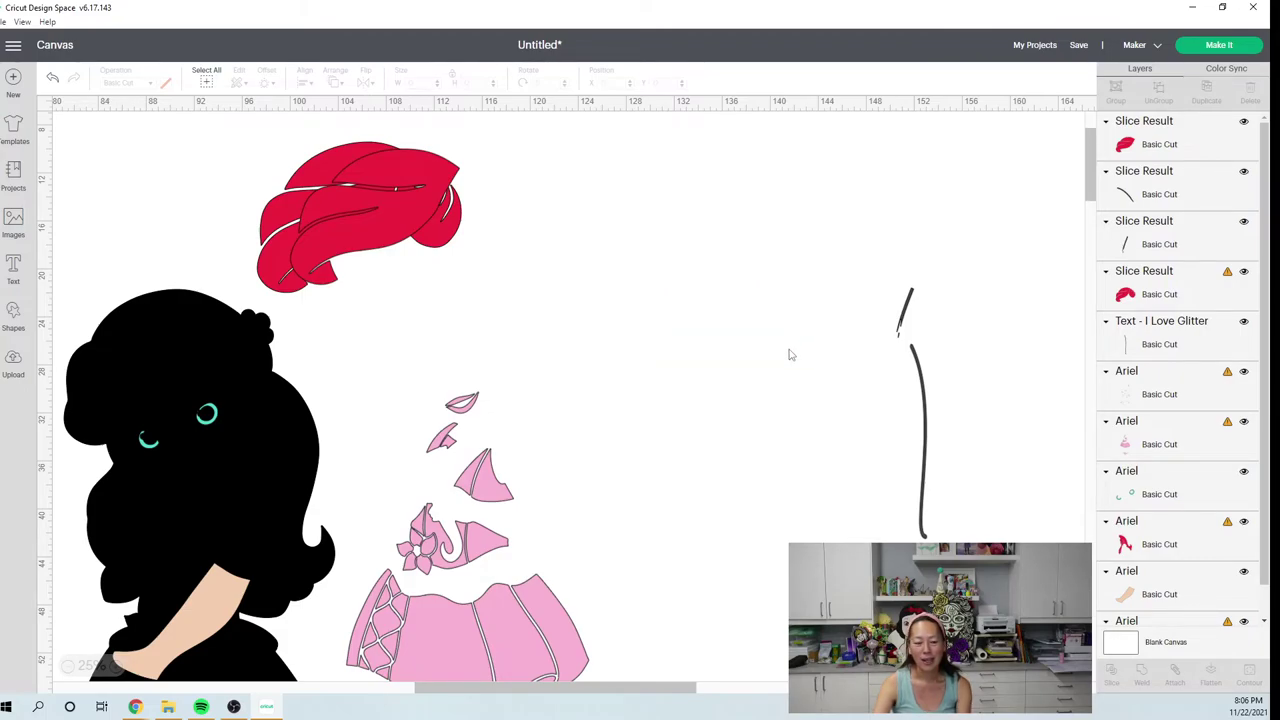
drag(773, 364, 901, 295)
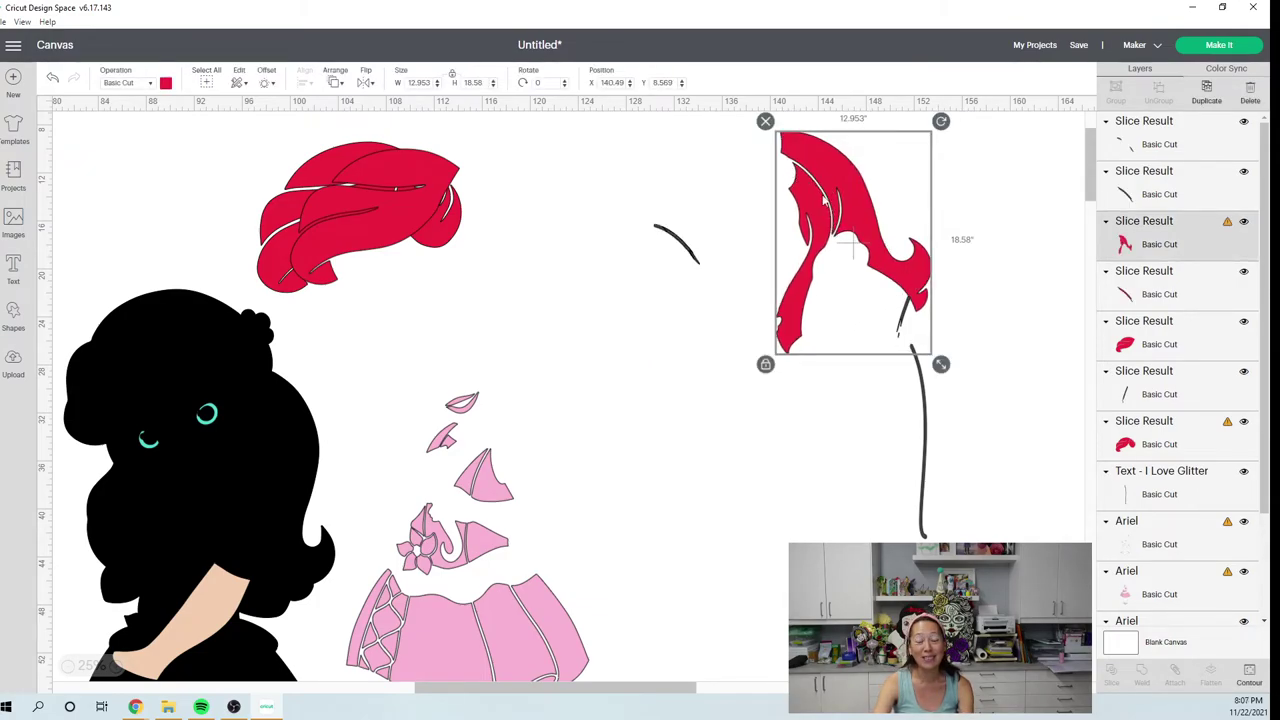
drag(805, 168, 771, 156)
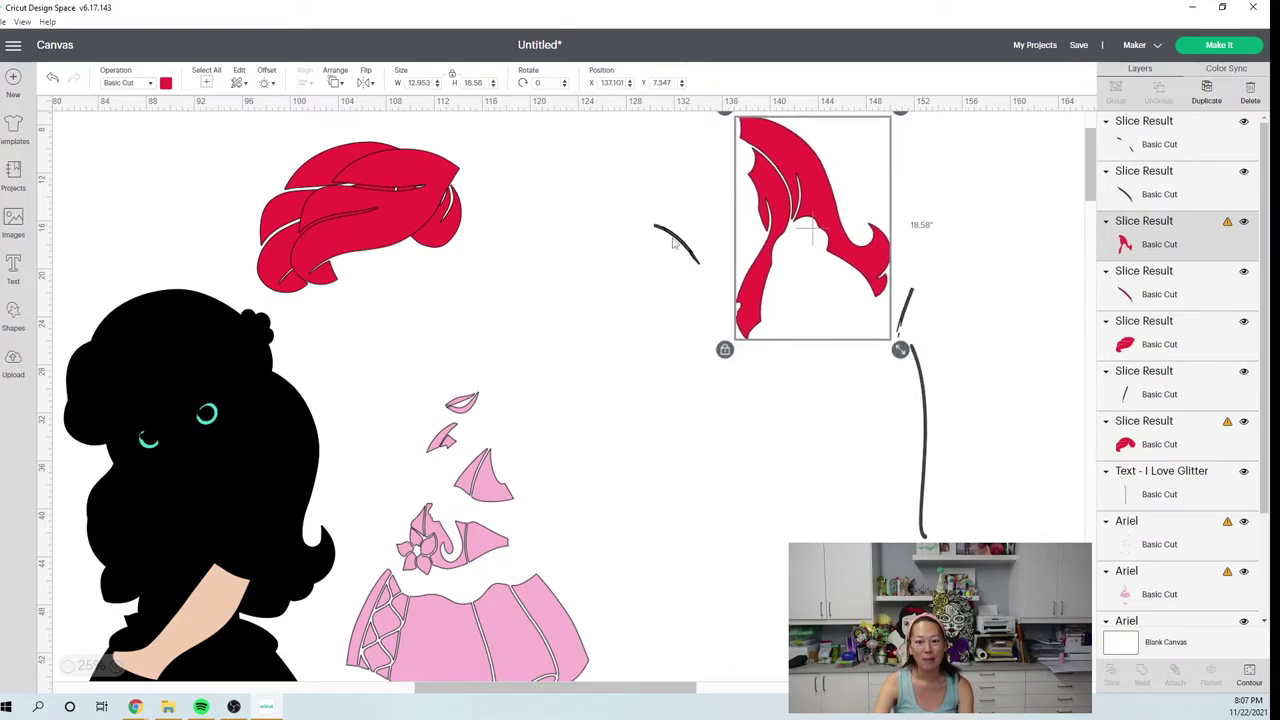
Delete the leftover black and red slivers from the slice and move the sliced hair piece back into the cleared space.
click(676, 240)
key(Delete)
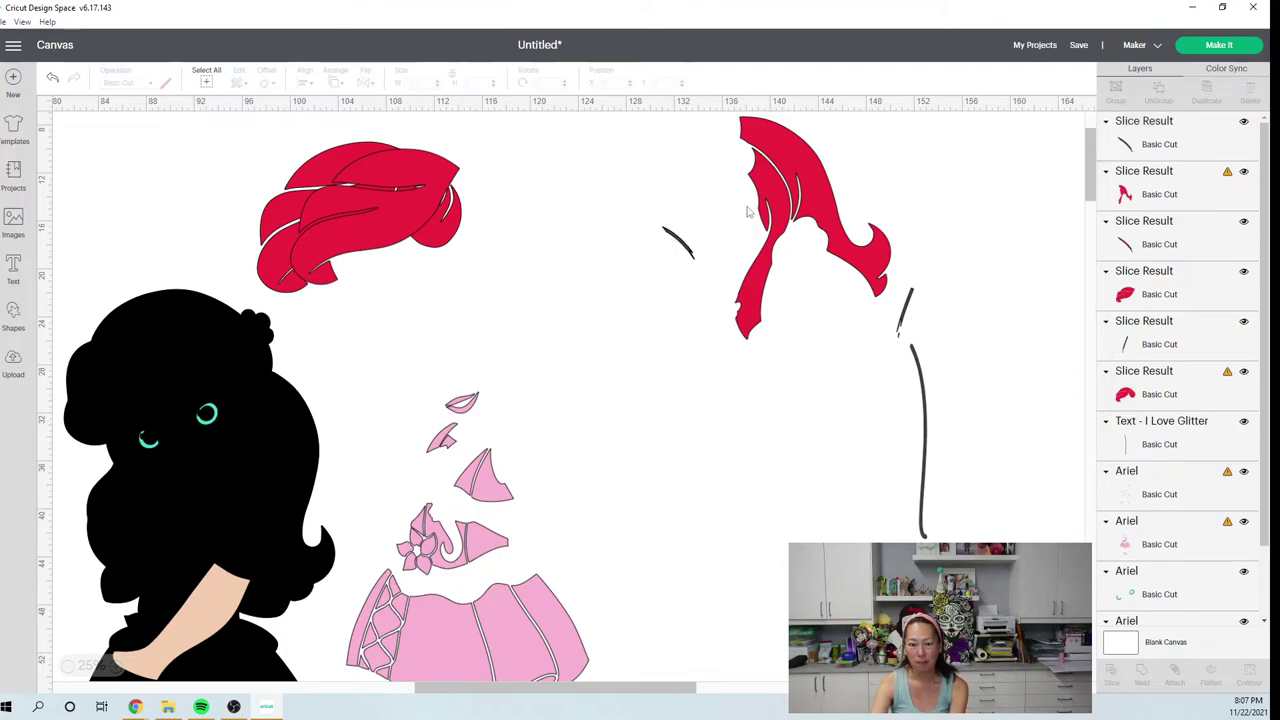
click(678, 244)
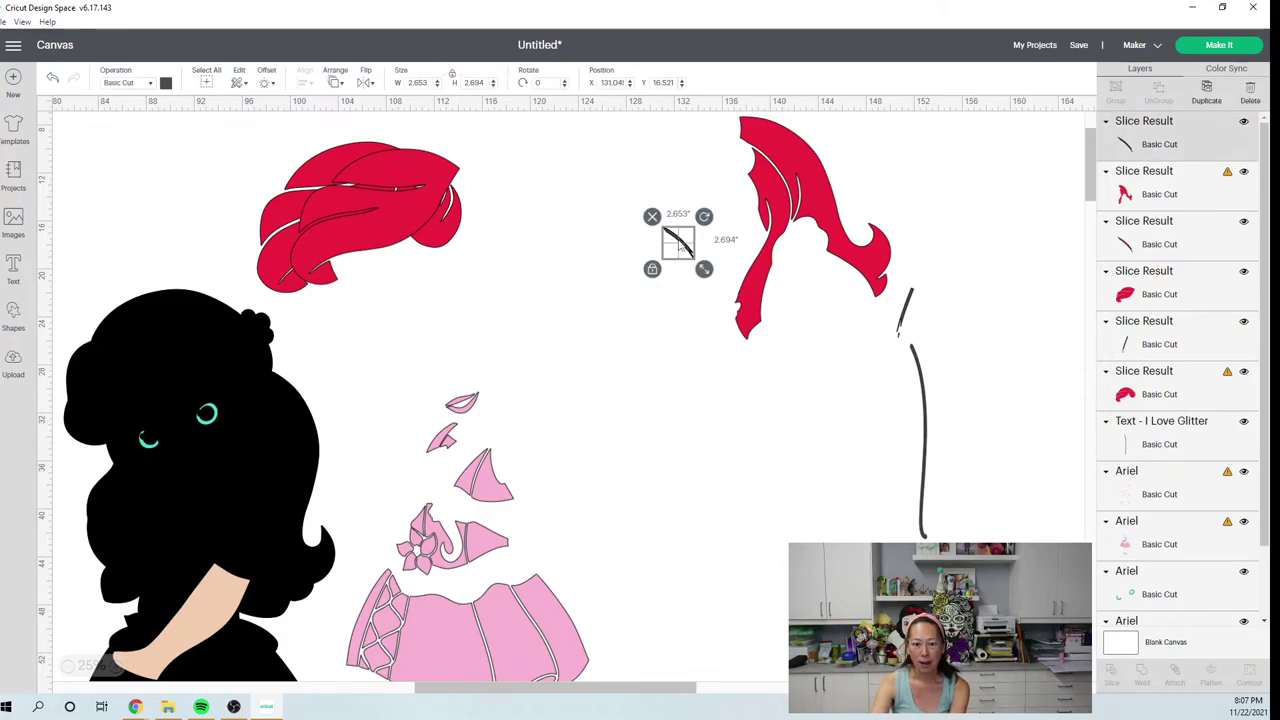
key(Delete)
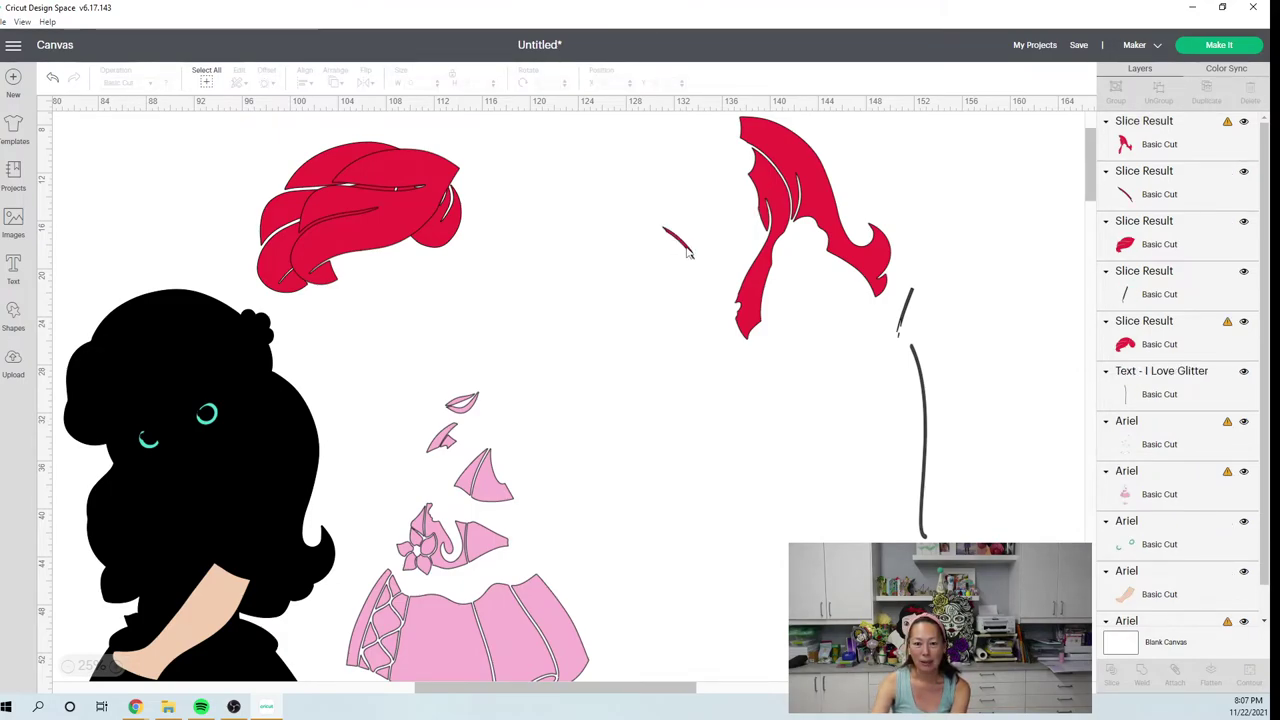
click(690, 250)
key(Delete)
drag(772, 197, 657, 269)
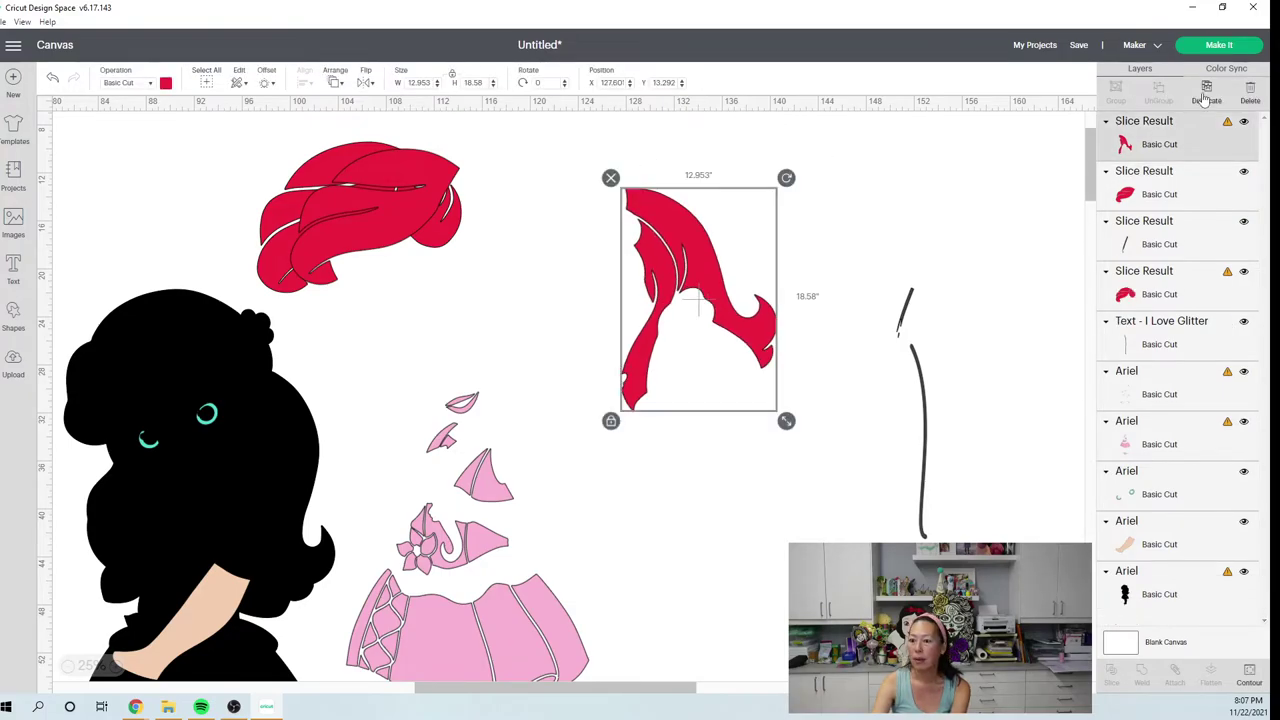
Duplicate the sliced hair piece, place the copy beside it, and contour the copy to keep only the narrow strand.
drag(712, 275, 905, 207)
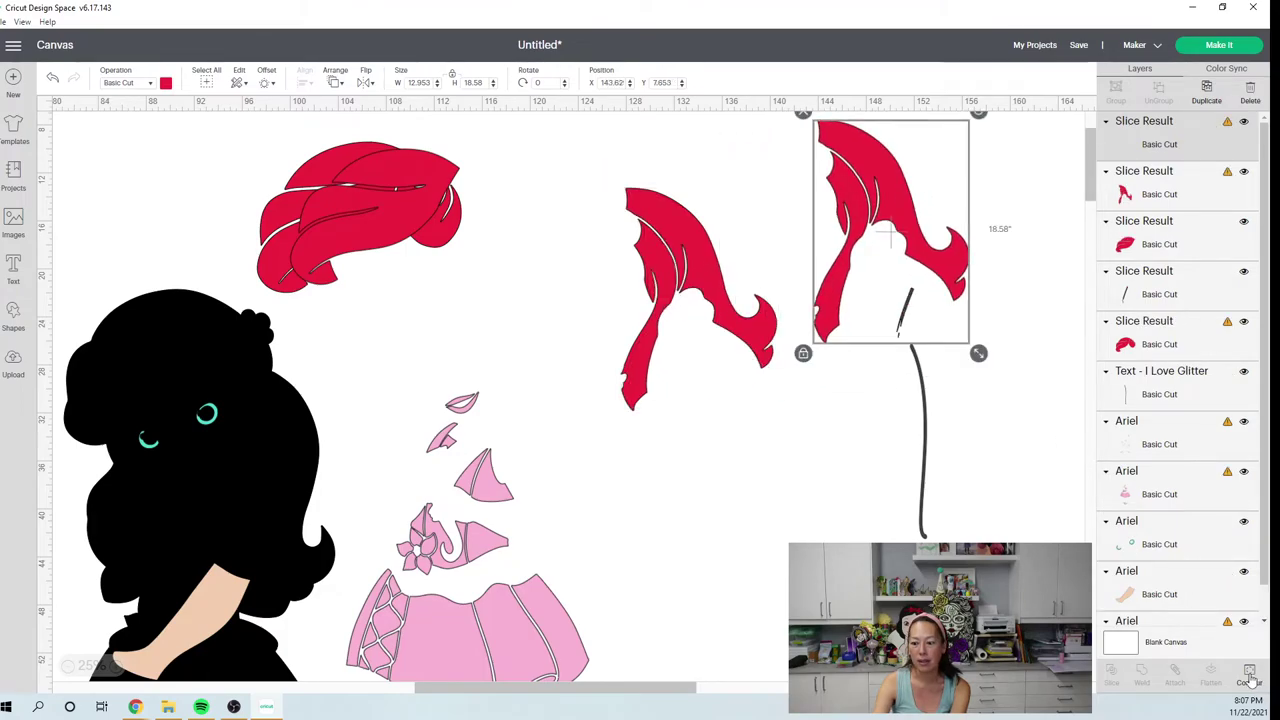
click(1249, 676)
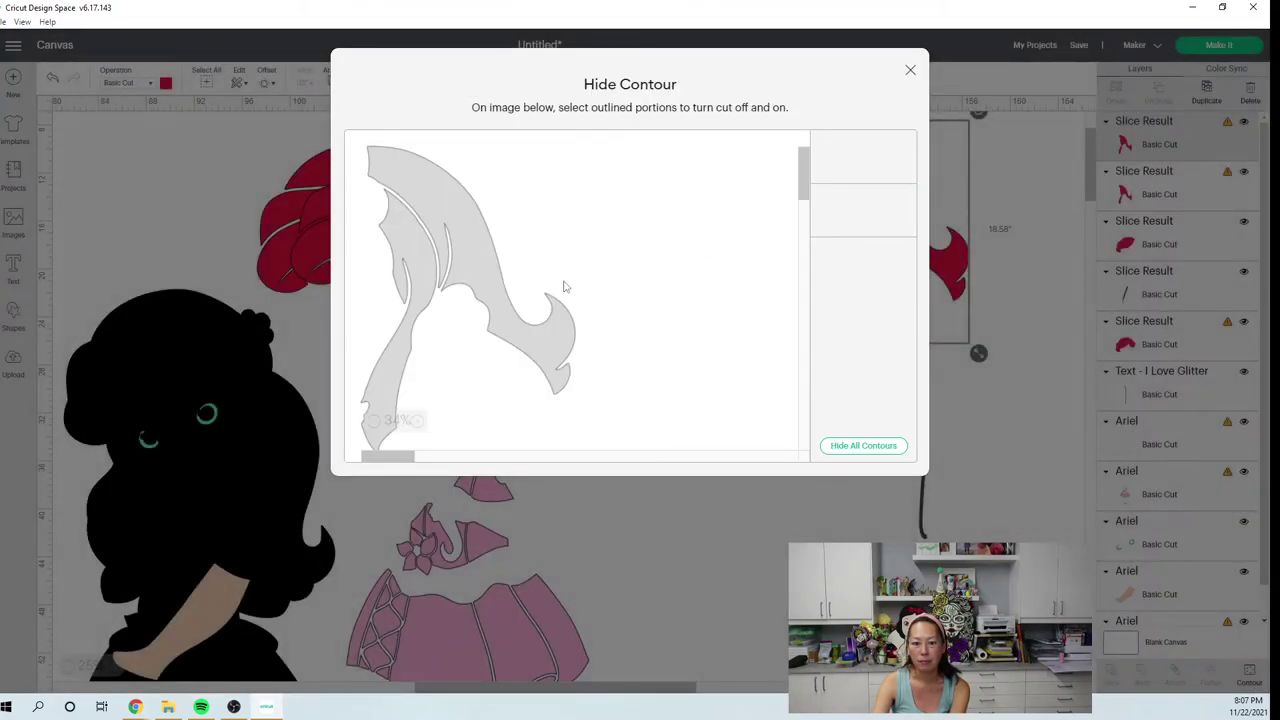
click(545, 329)
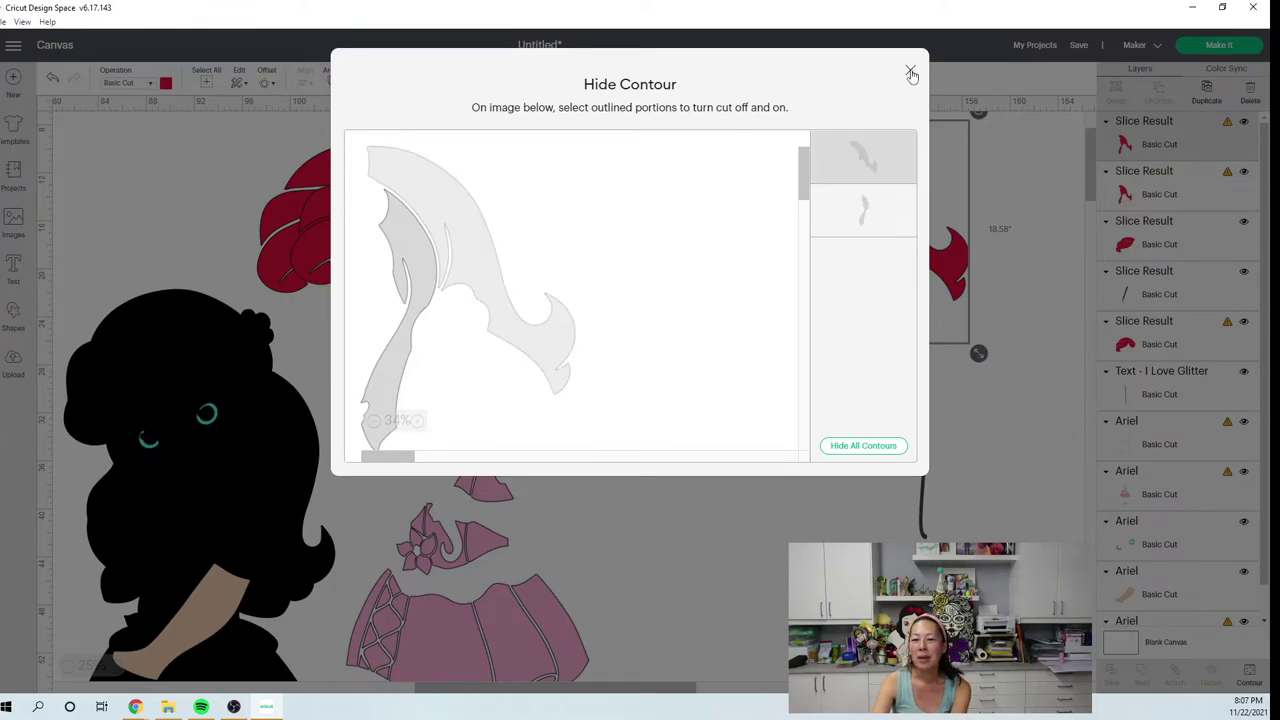
click(911, 75)
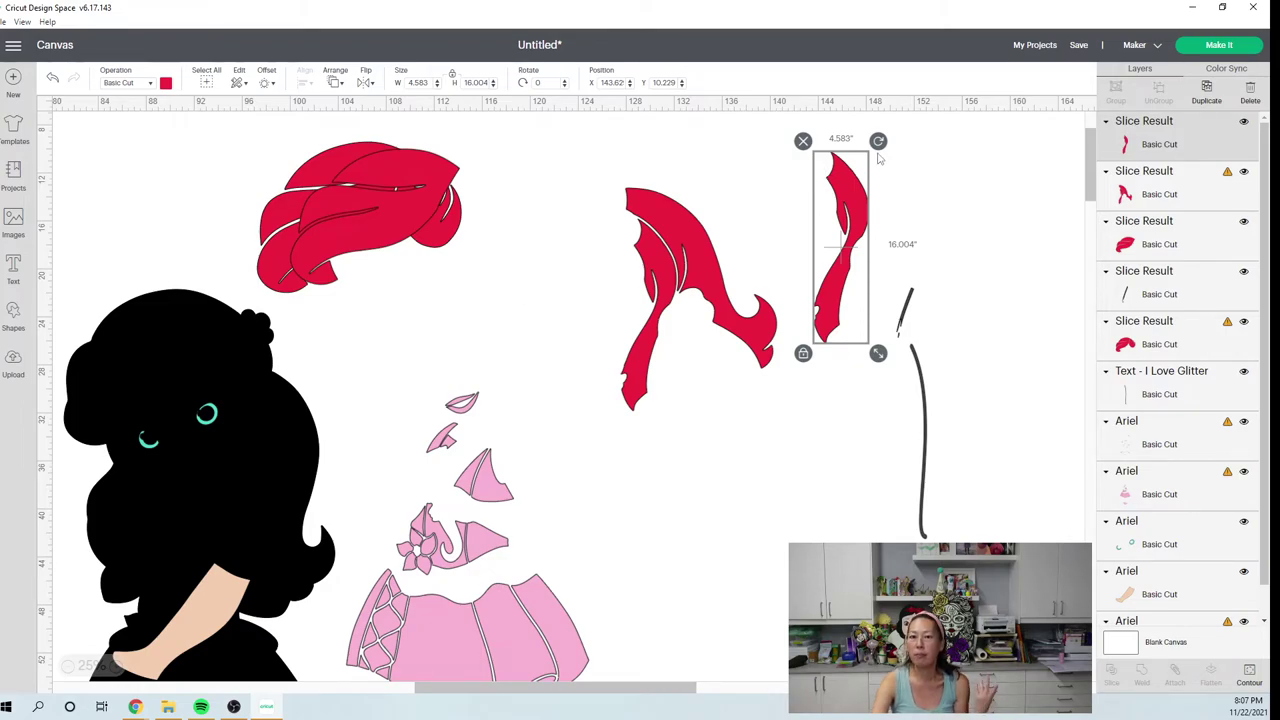
Unlock the narrow hair strand's proportions and rotate it to about 311.3°.
drag(878, 141, 797, 136)
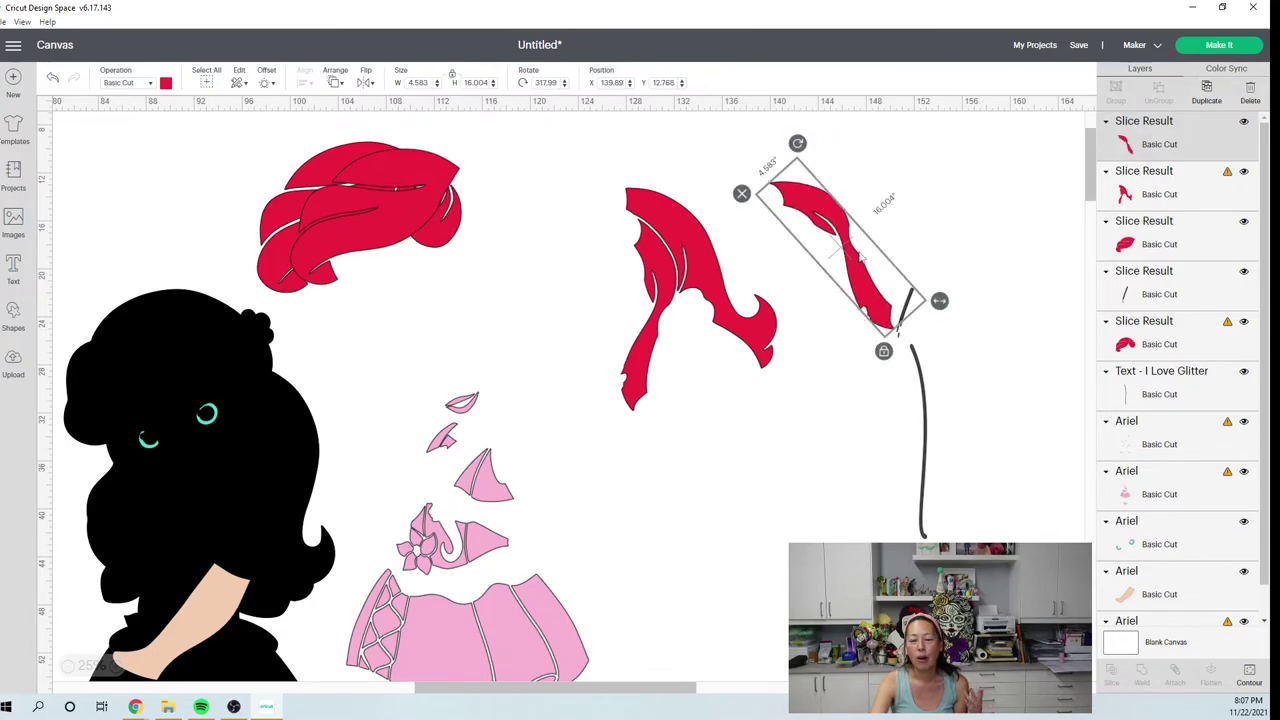
click(884, 352)
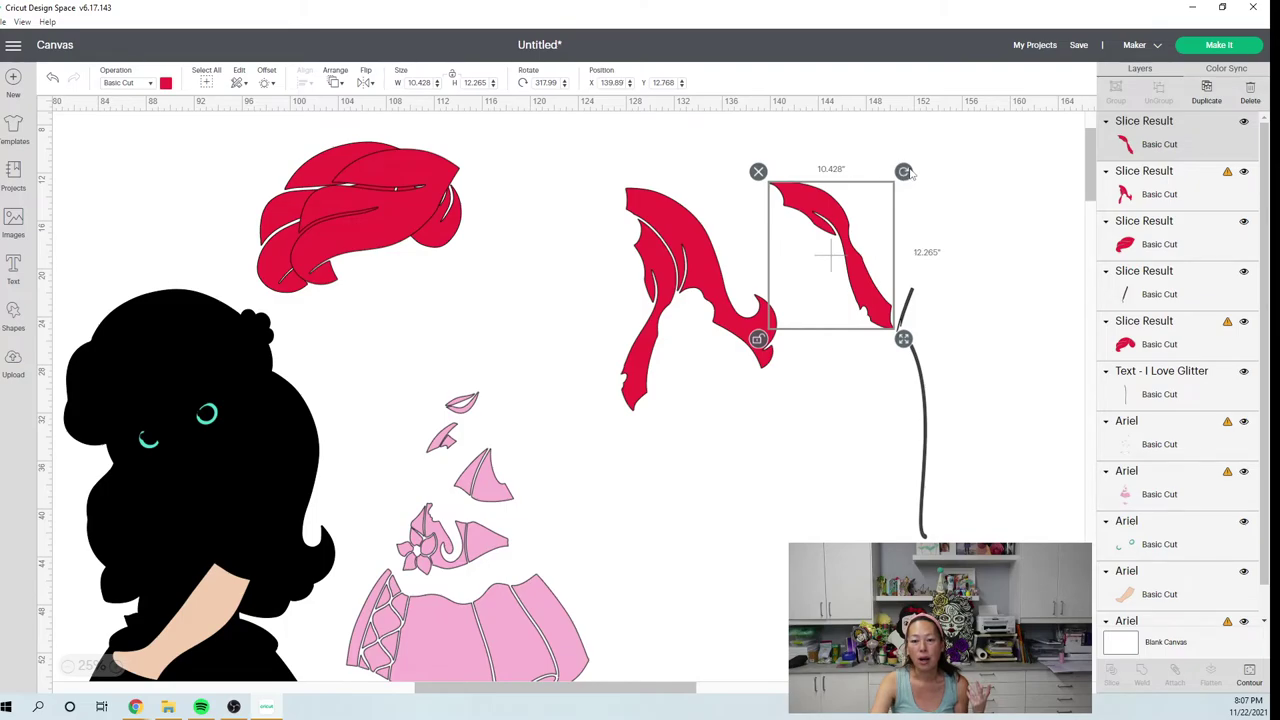
drag(905, 175, 893, 165)
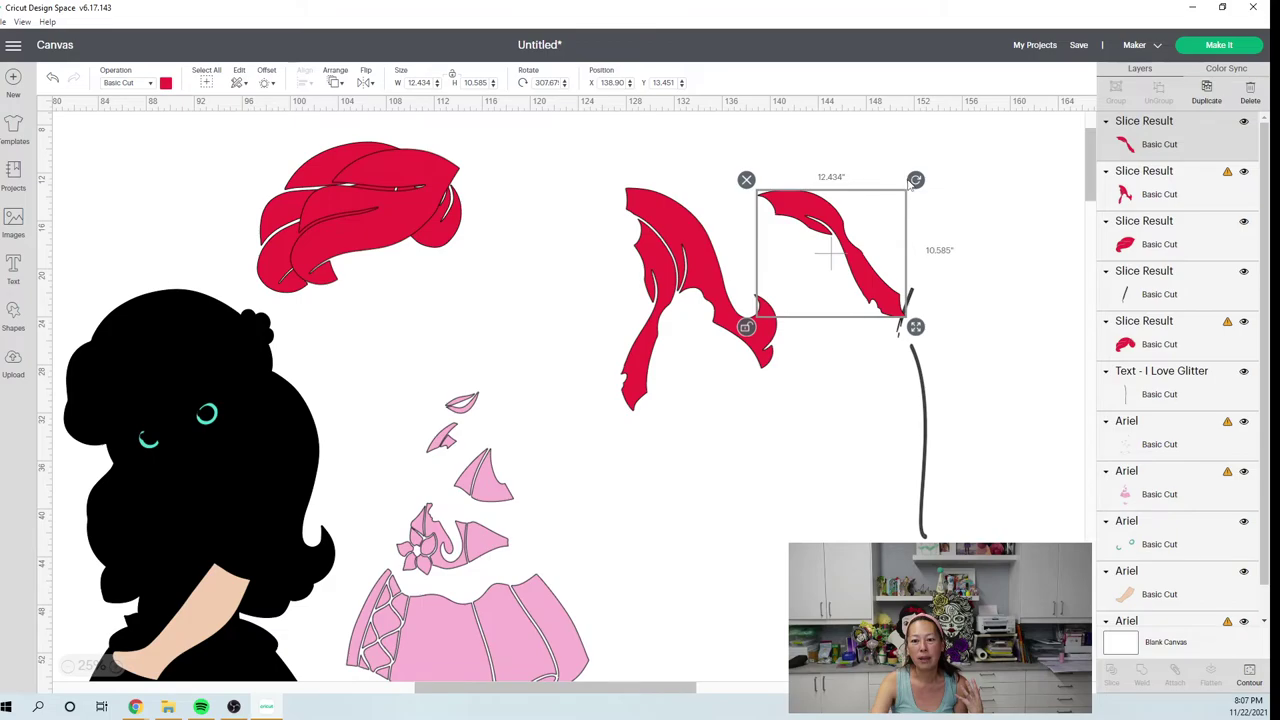
mouse_move(916, 183)
mouse_down()
mouse_move(906, 172)
mouse_move(917, 194)
mouse_up()
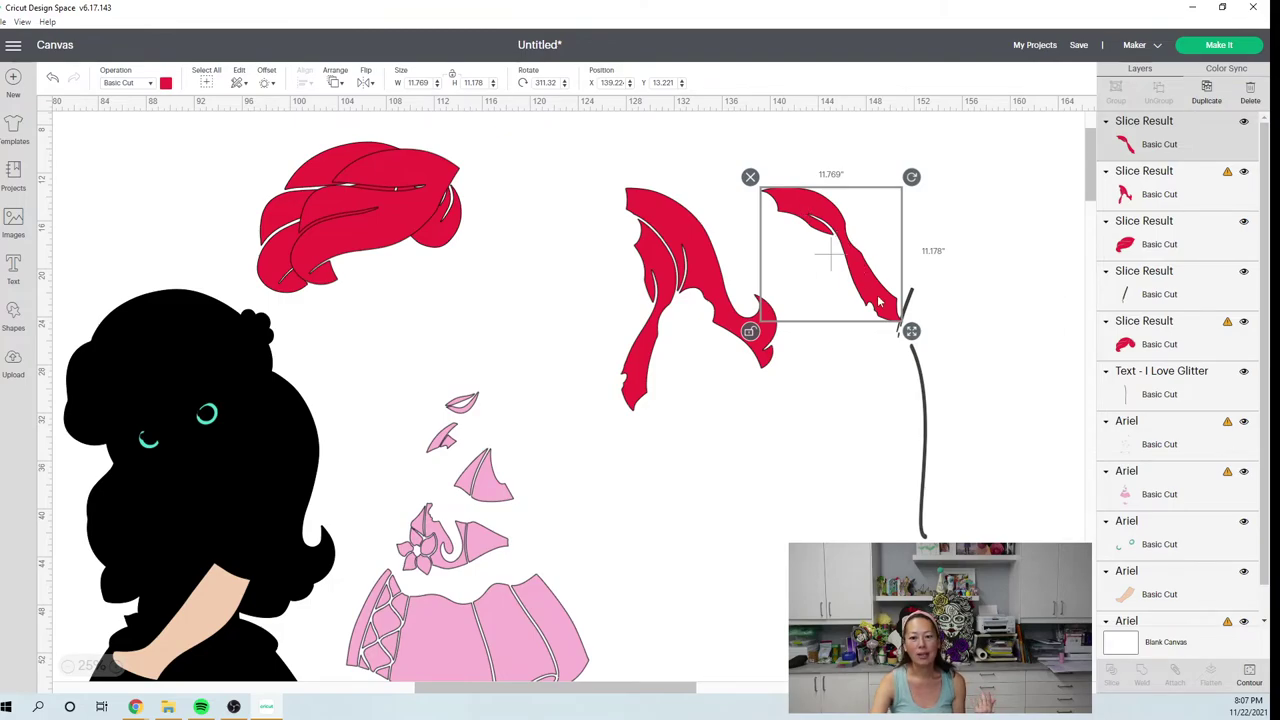
Contour the original sliced hair piece to hide the narrow strand, keeping only the wide hooked strand.
click(678, 240)
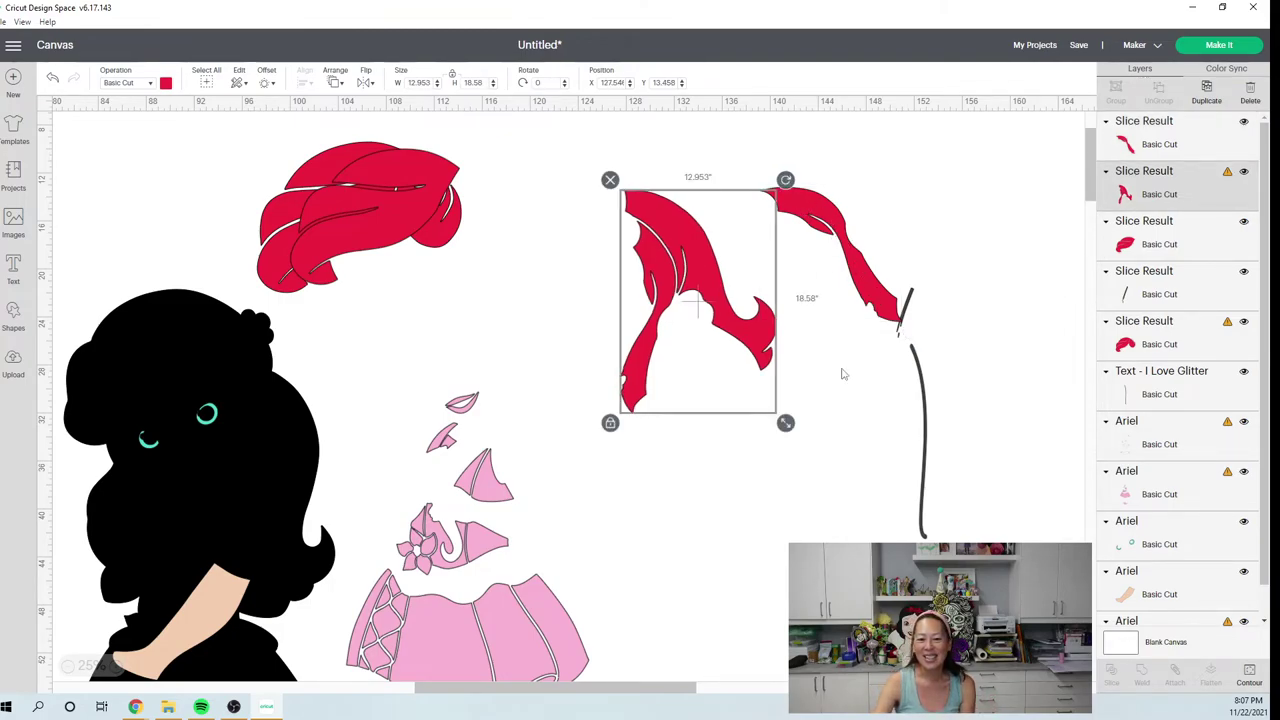
click(1248, 674)
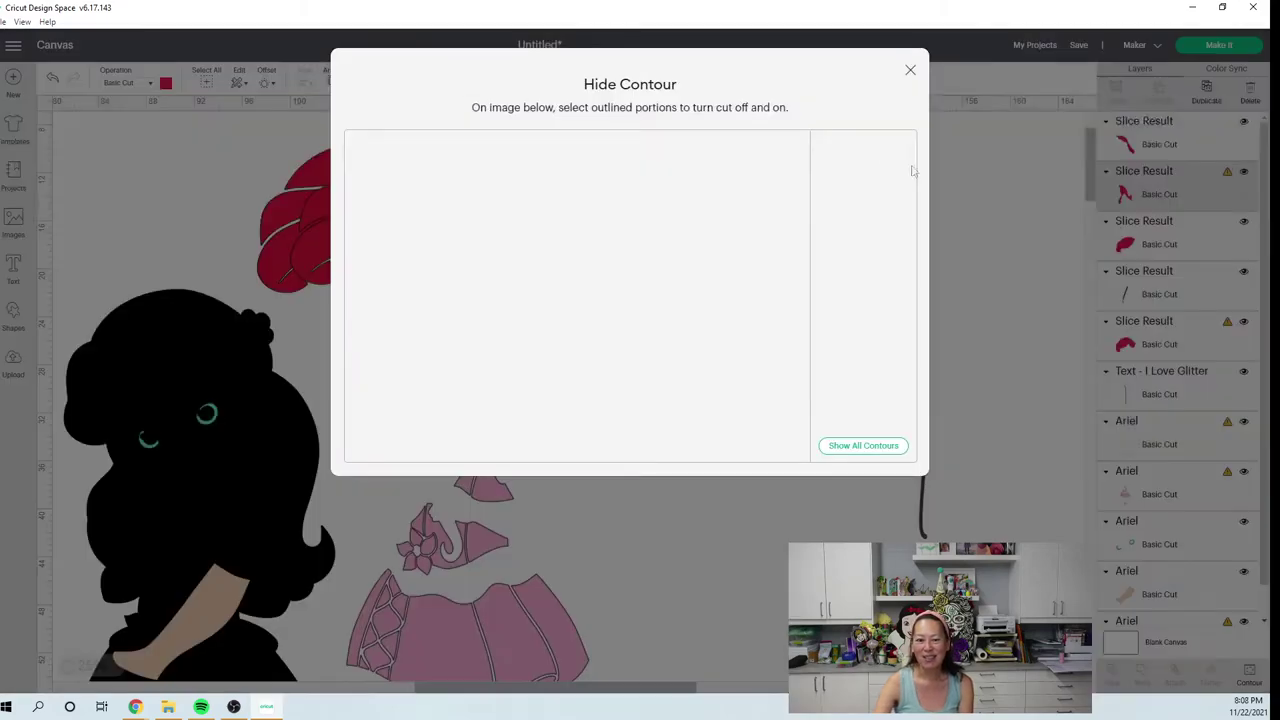
click(421, 323)
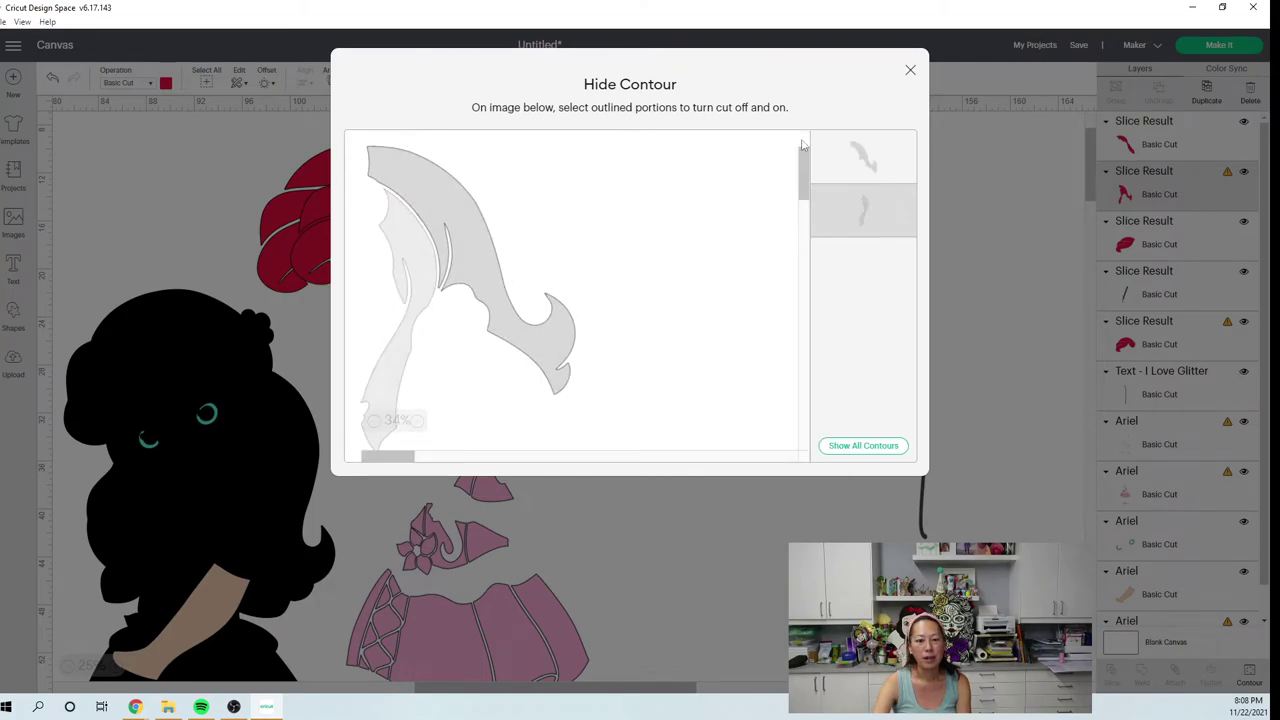
click(910, 70)
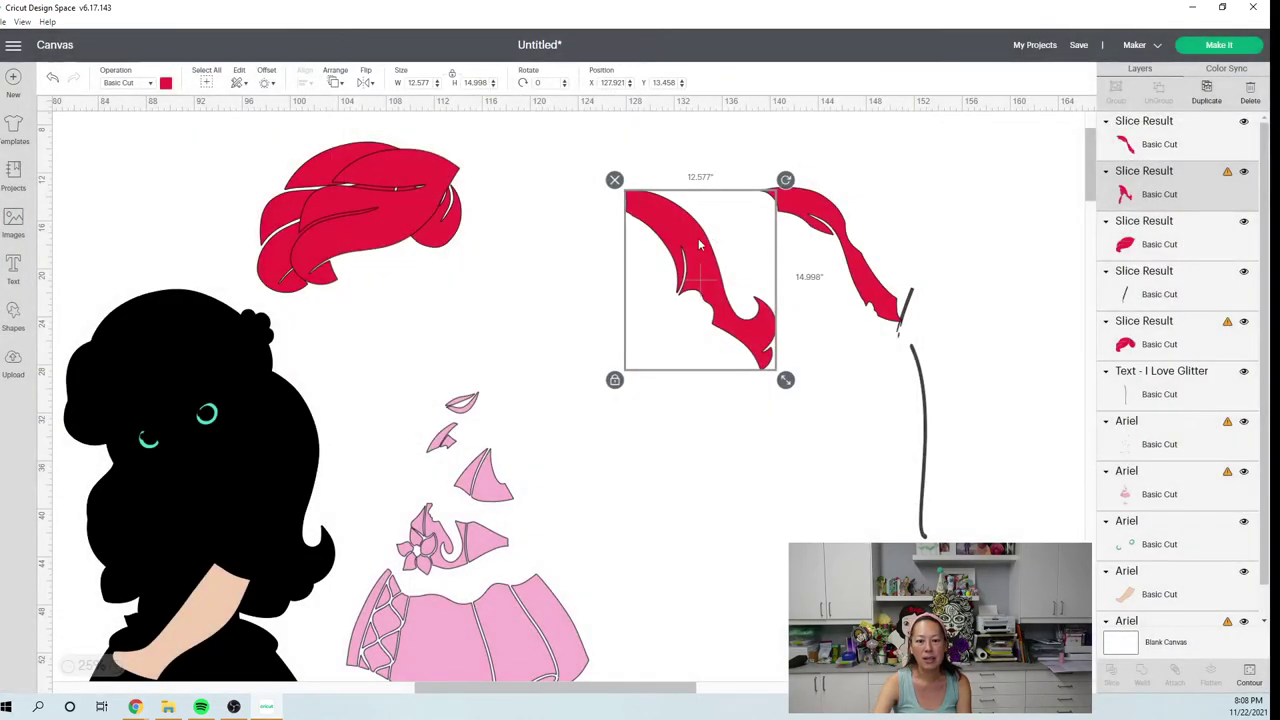
Unlock the wide hooked strand's proportions and try tilting it, settling on a rotation of about 0.62°.
drag(786, 181, 765, 165)
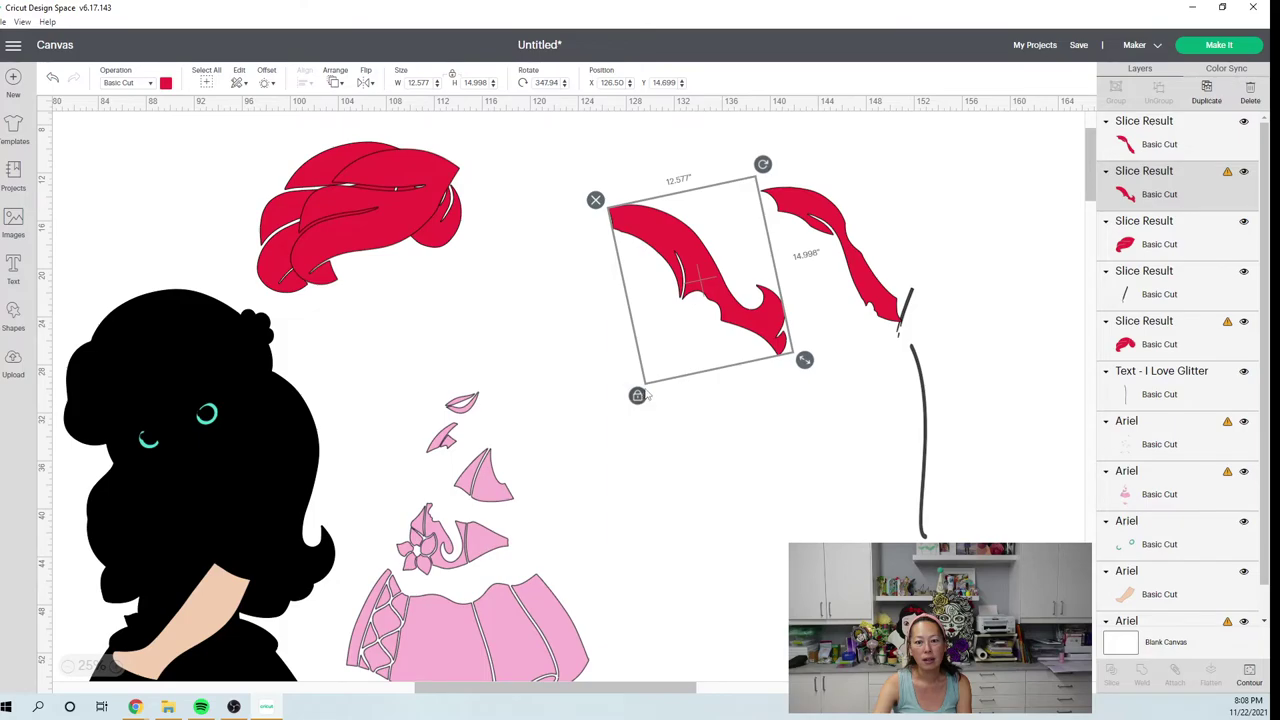
click(736, 229)
drag(795, 195, 798, 218)
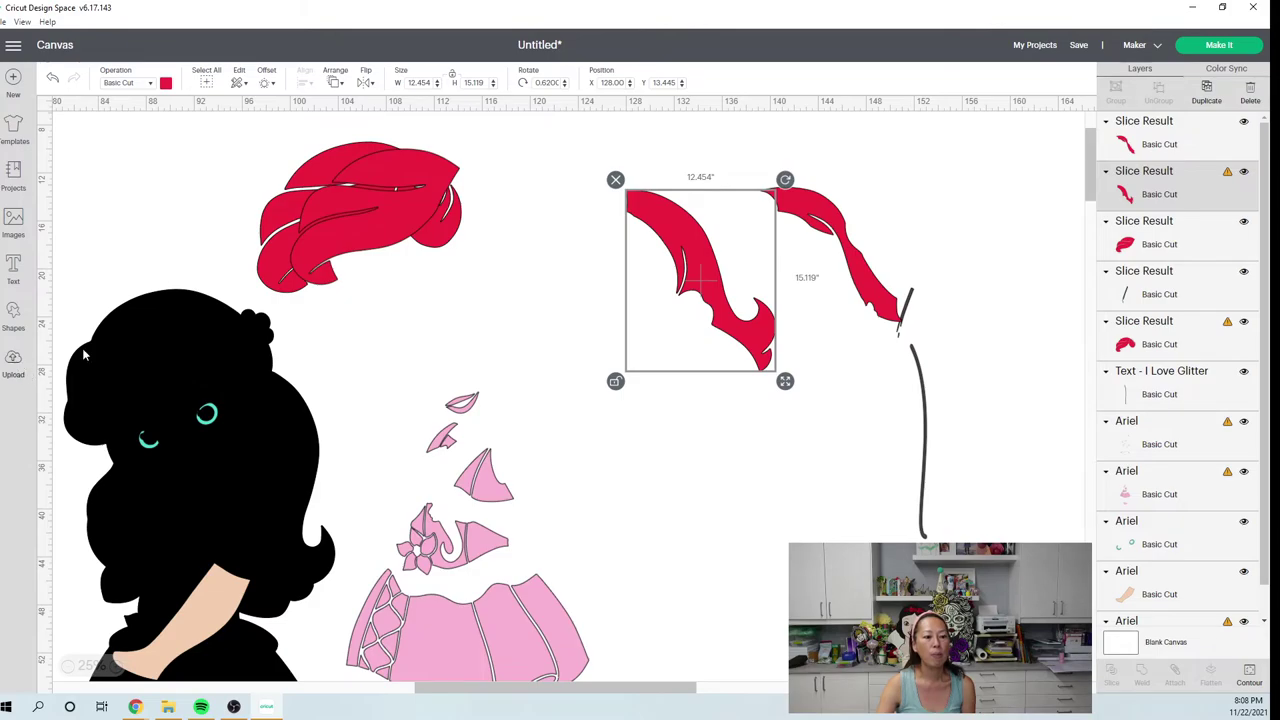
Delete everything on the canvas and insert the uploaded layered Ariel image found with the search term "ariel".
click(207, 86)
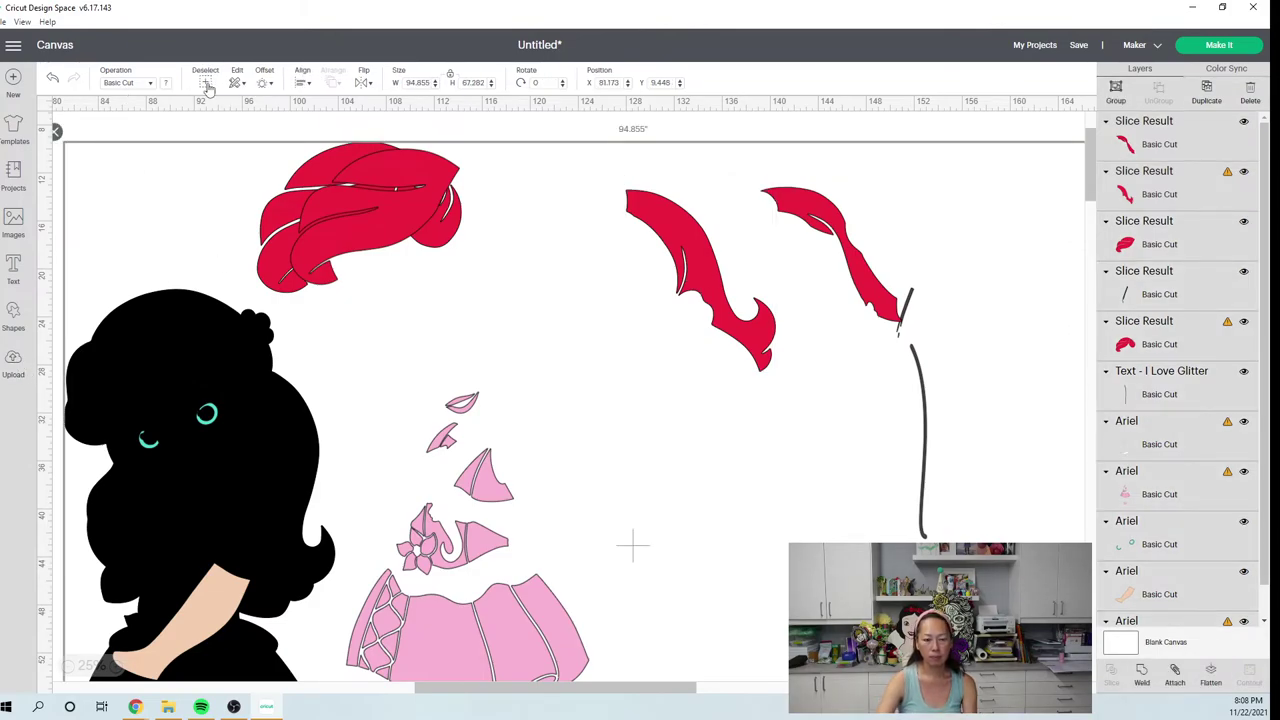
key(Delete)
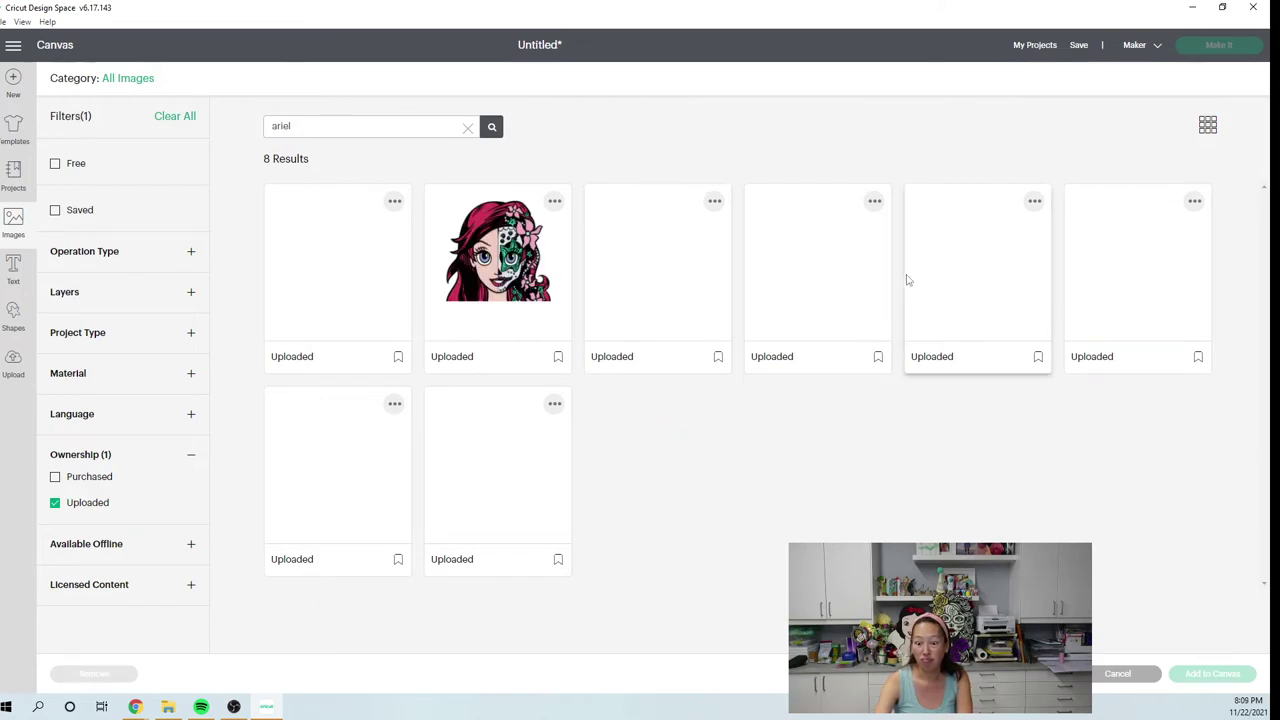
click(1010, 281)
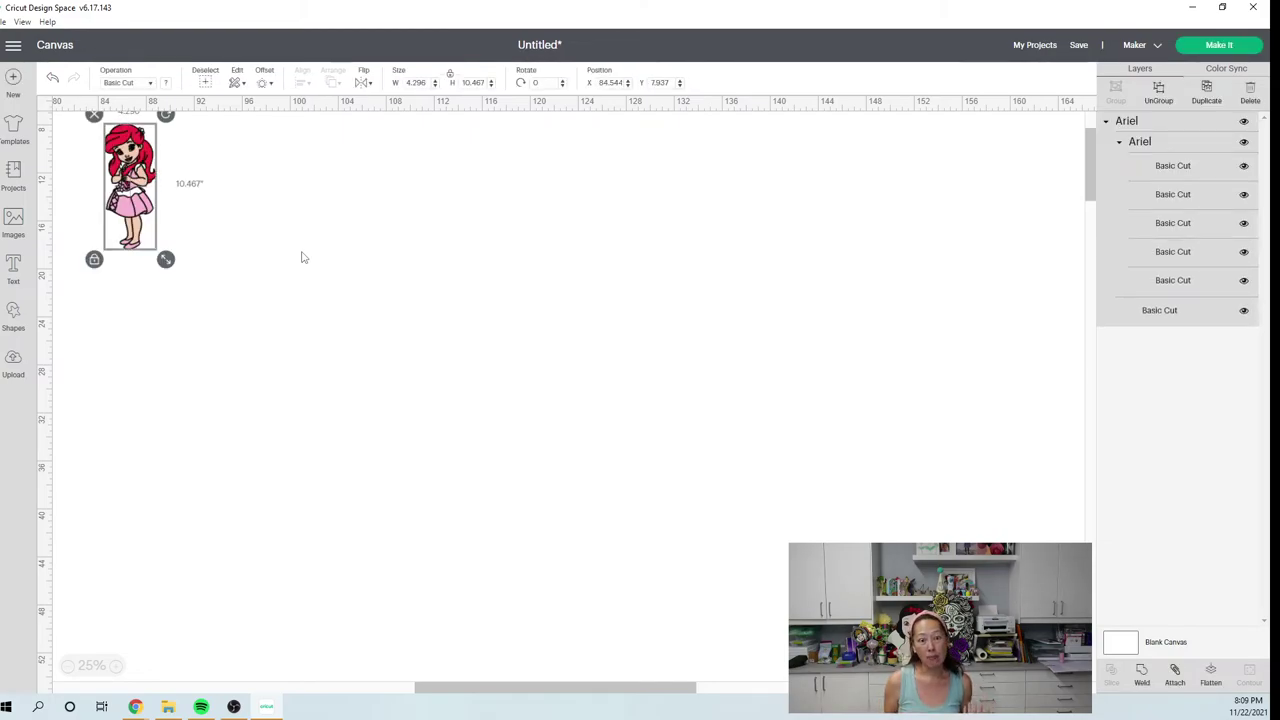
Set the Ariel design's height to 48 inches and shift the whole design away from the canvas corner.
click(476, 82)
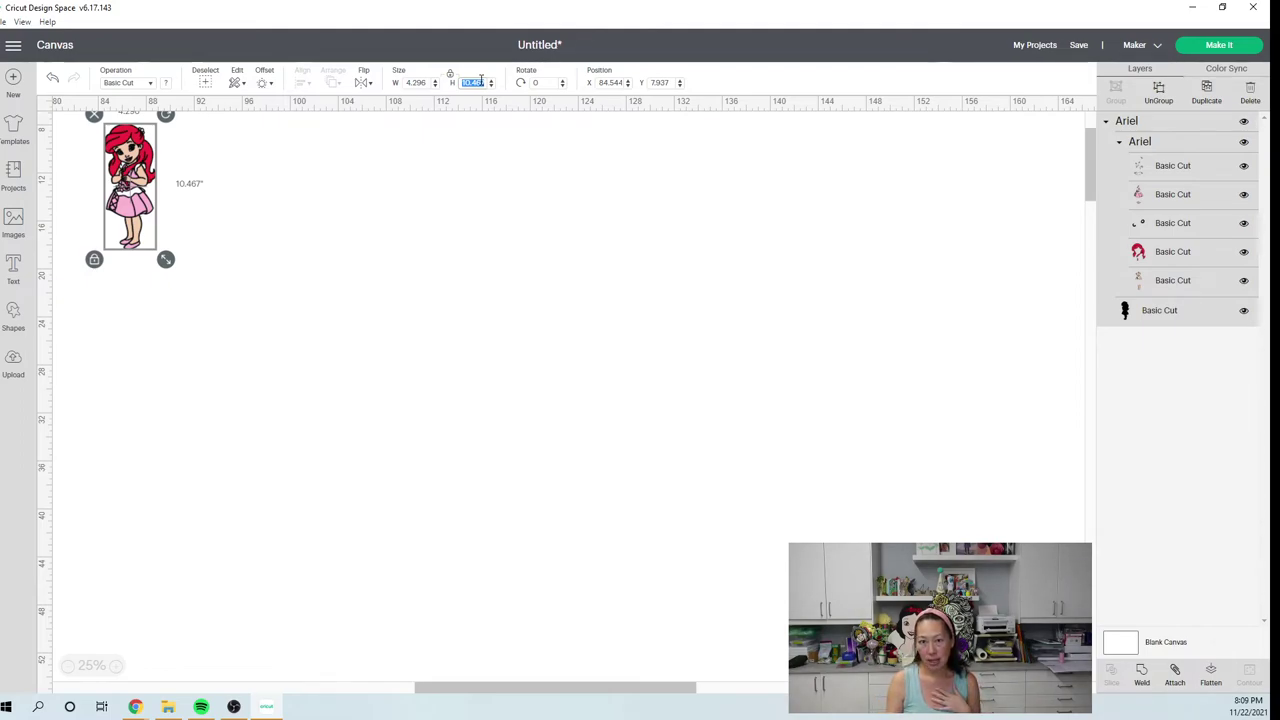
text(48)
key(Tab)
drag(281, 228, 357, 303)
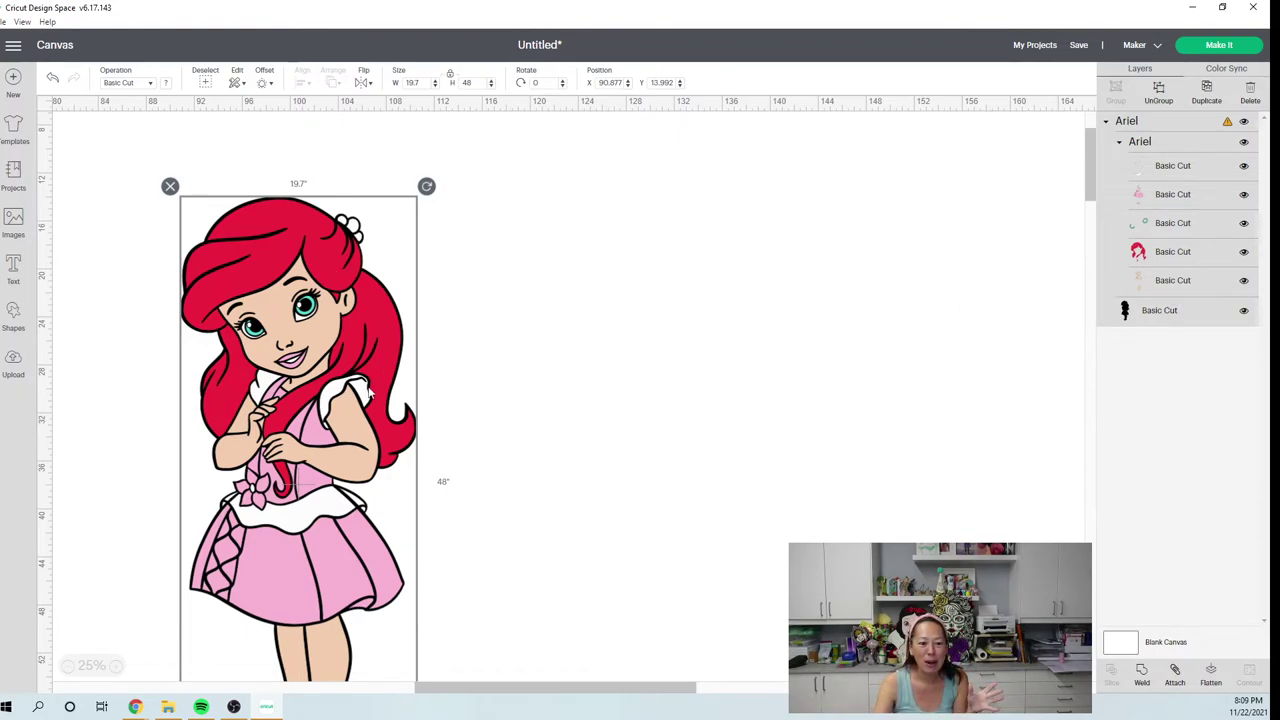
Duplicate the red hair layer, move the copy beside the figure, and place a second hair copy next to it.
click(1177, 251)
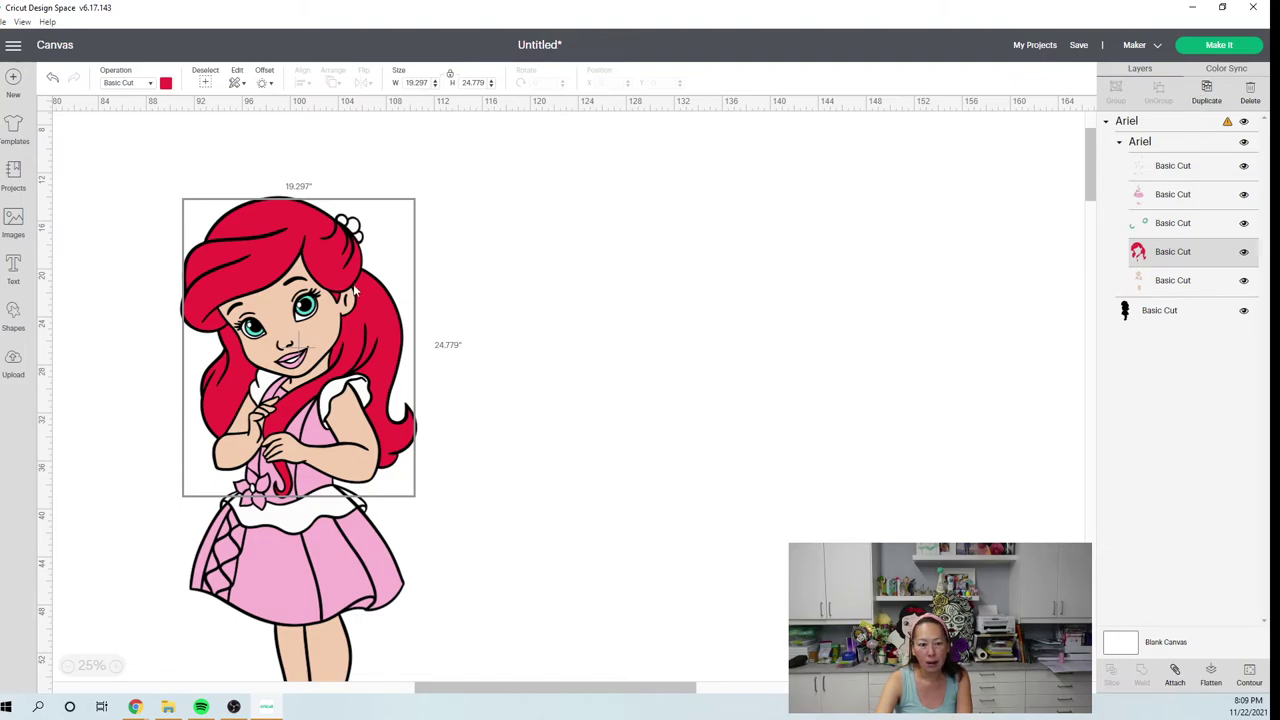
drag(405, 281, 773, 267)
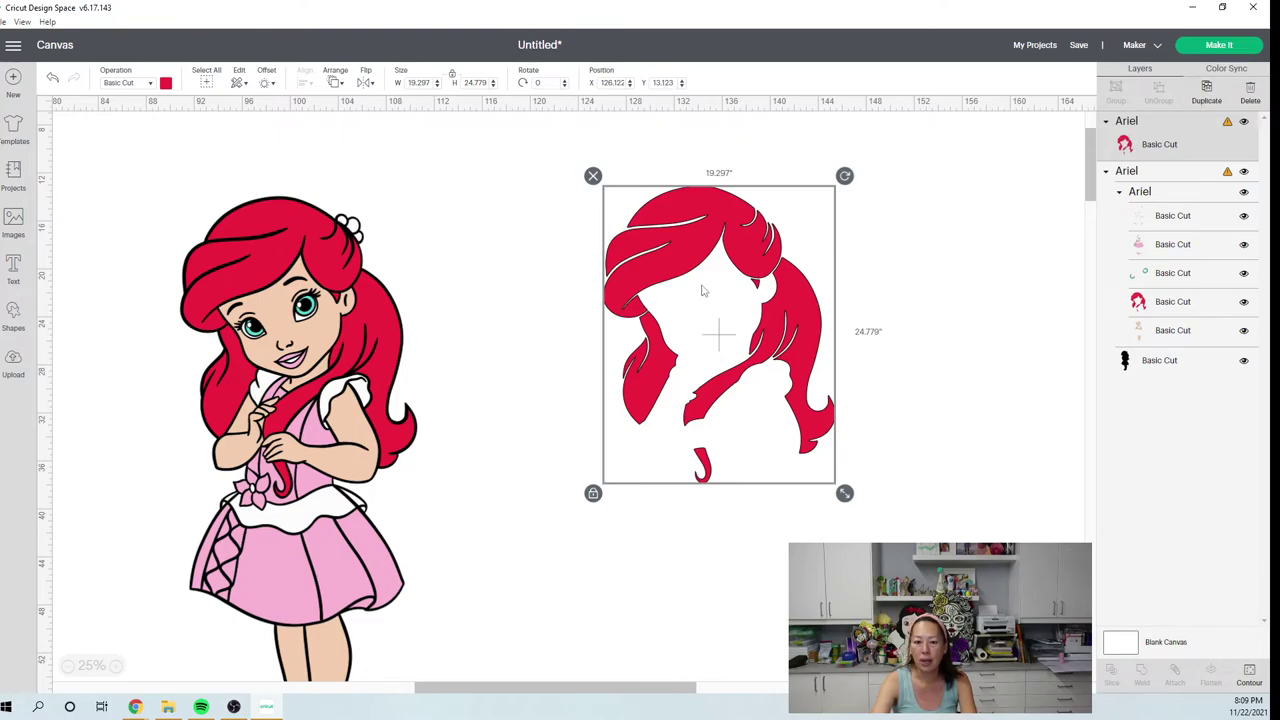
key(ctrl+d)
drag(809, 412, 996, 412)
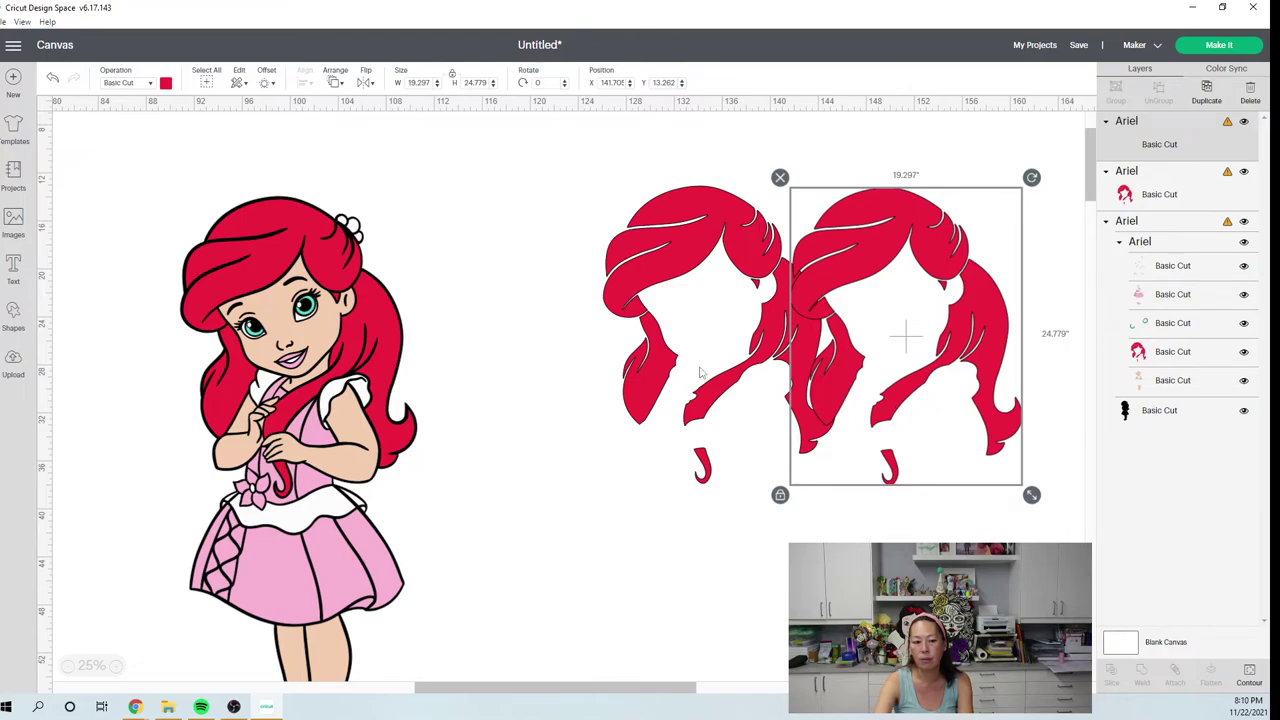
Contour the second hair copy to hide everything except the long ponytail piece.
click(1249, 675)
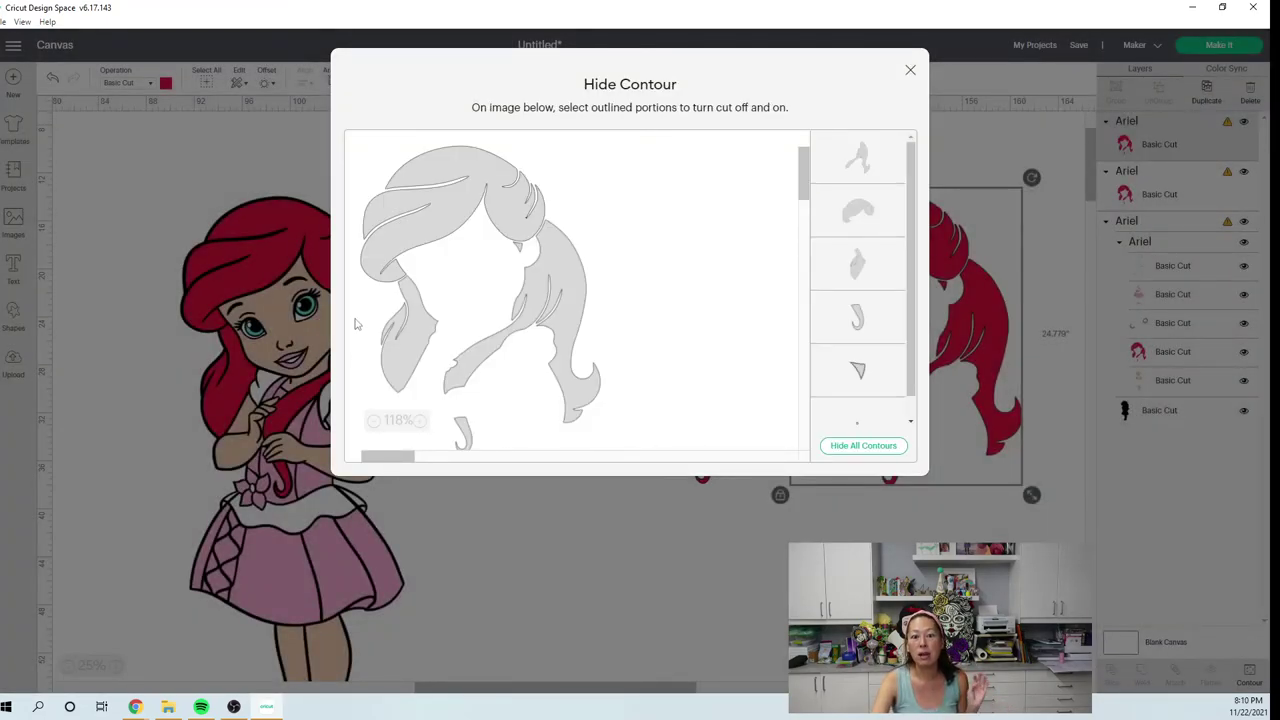
click(877, 237)
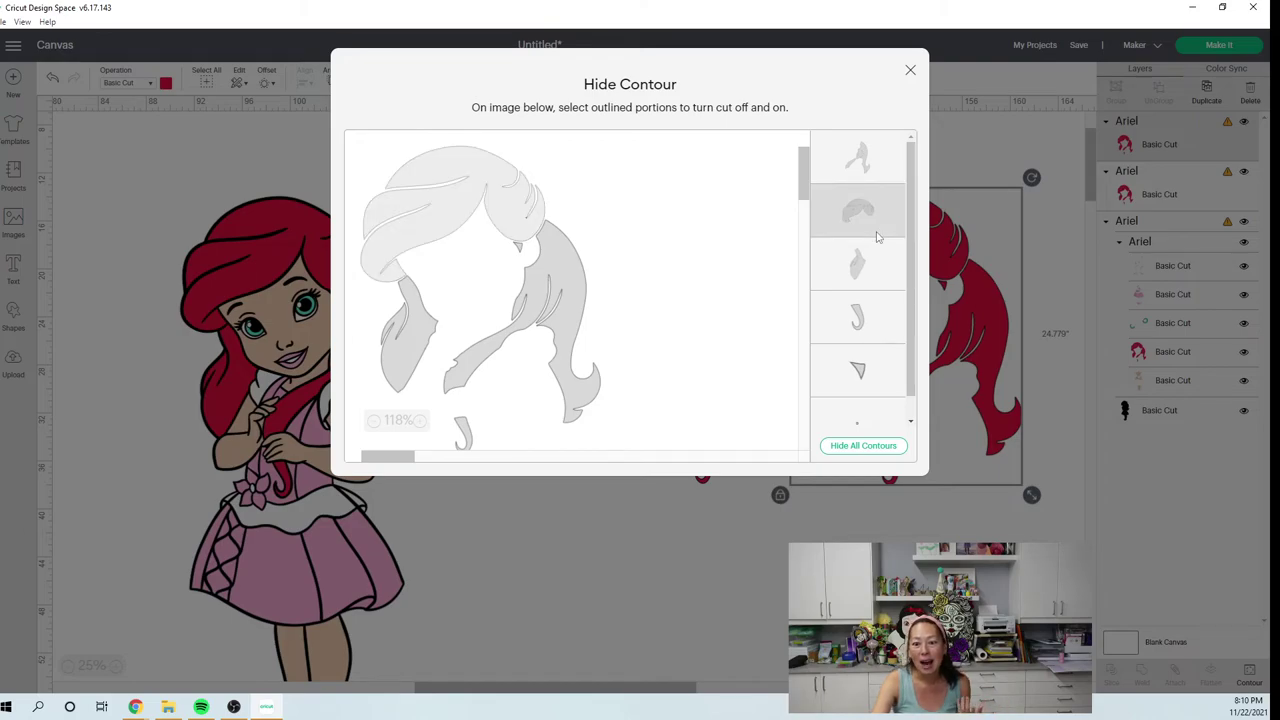
click(866, 447)
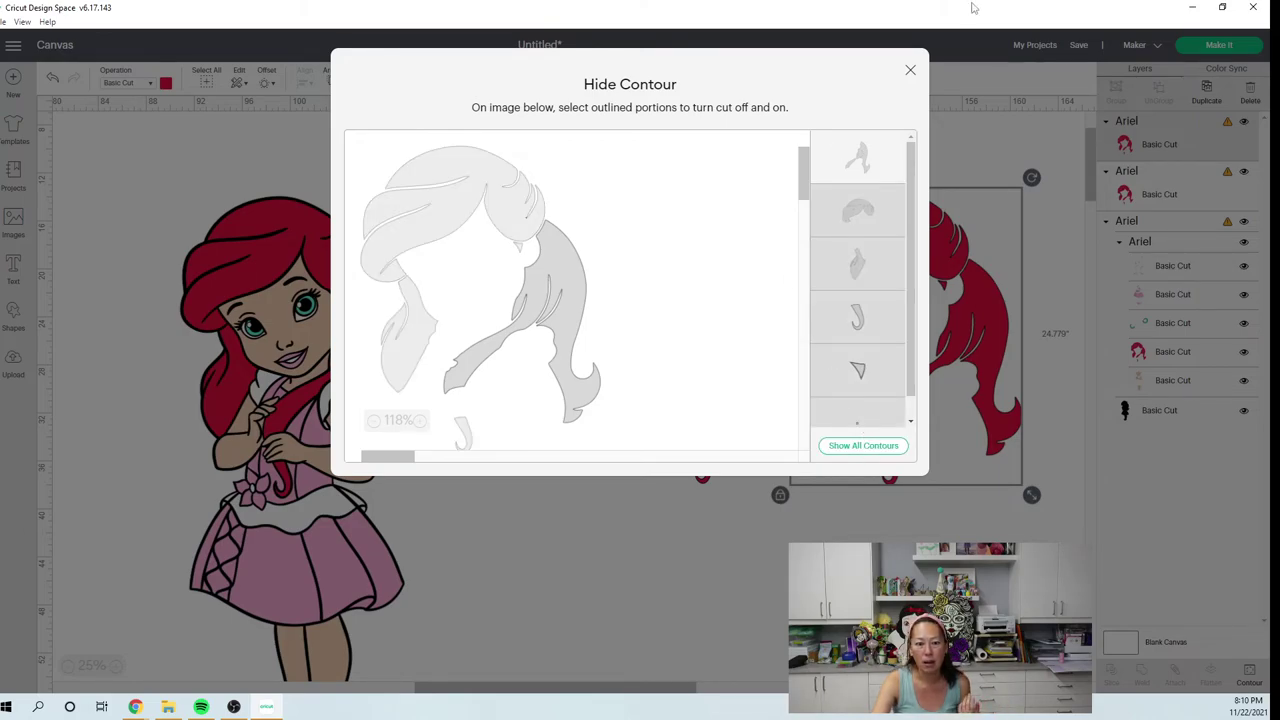
click(910, 69)
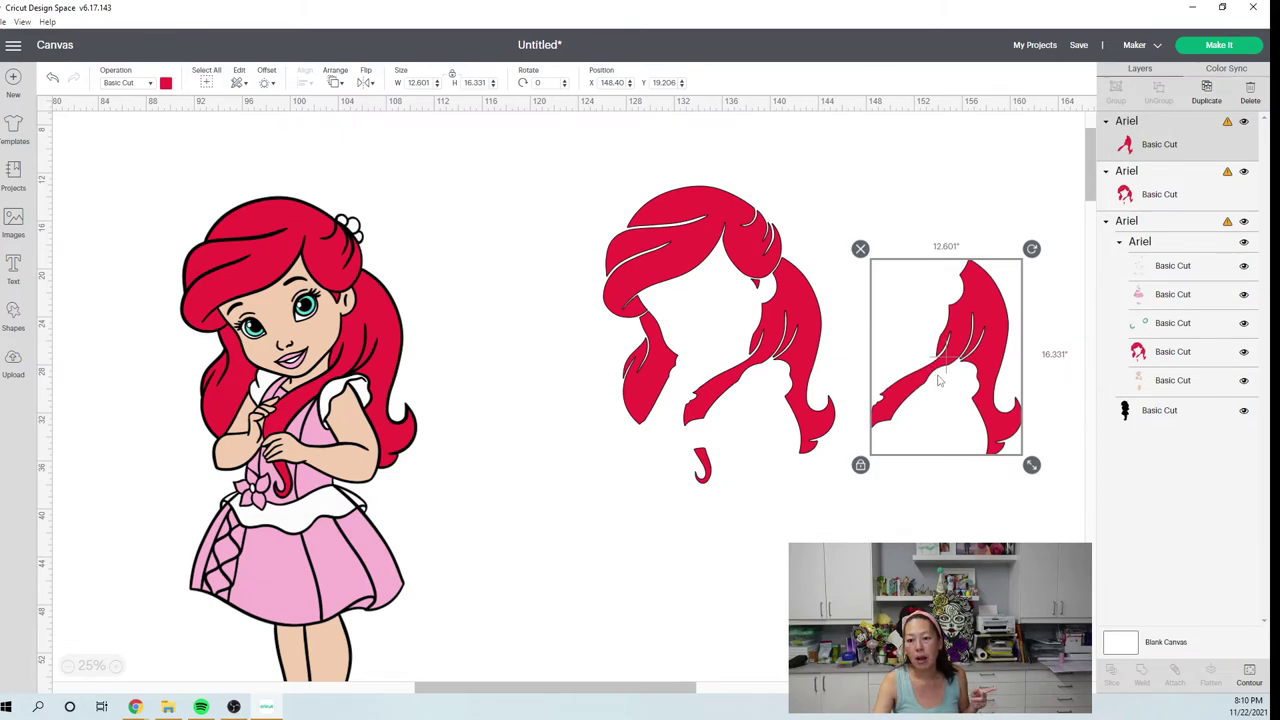
Contour the first hair copy to hide everything except the upper hair piece with the bangs.
click(661, 254)
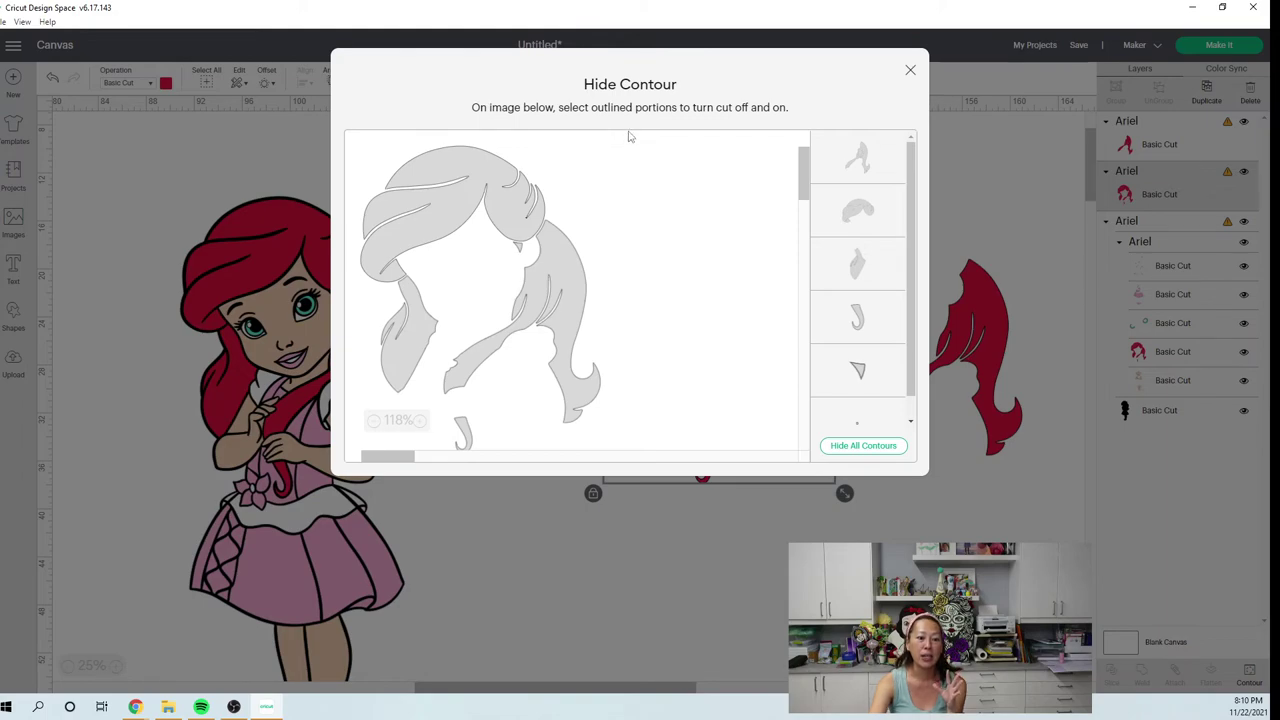
click(896, 446)
click(858, 207)
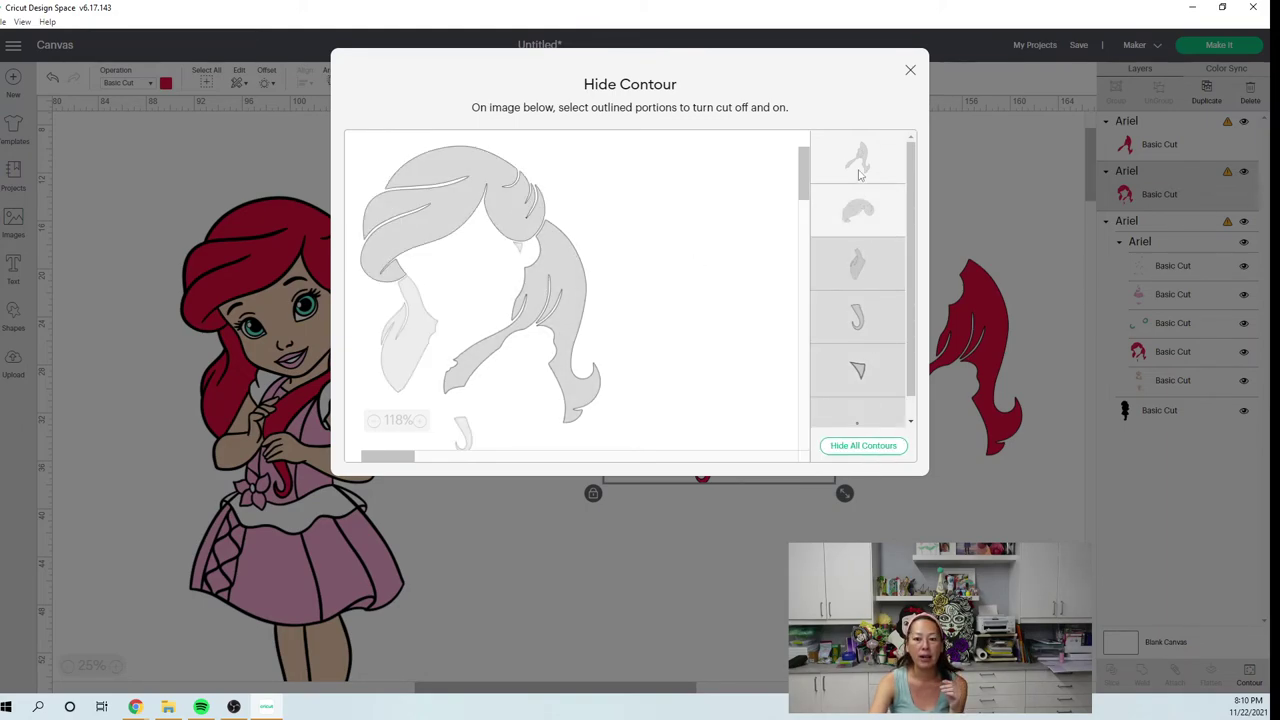
click(860, 158)
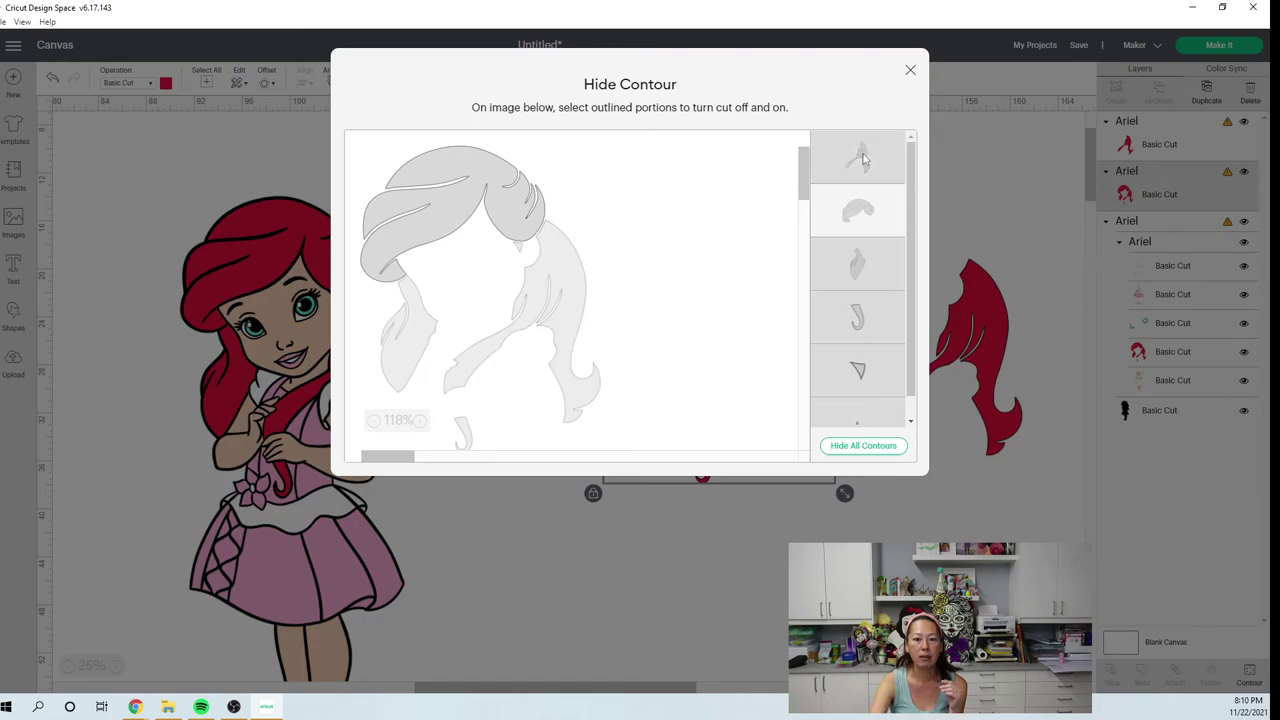
click(910, 71)
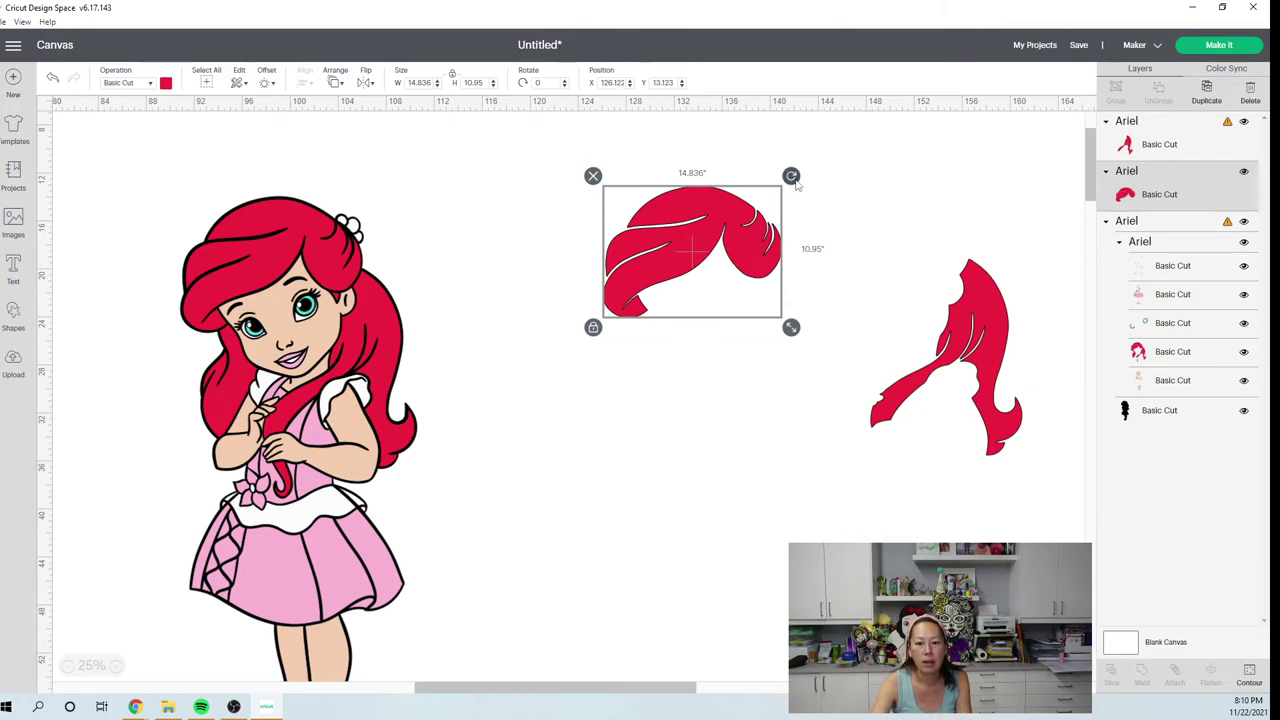
Unlock the upper hair piece's proportions and rotate it to about 356.7°.
drag(797, 181, 783, 165)
click(604, 340)
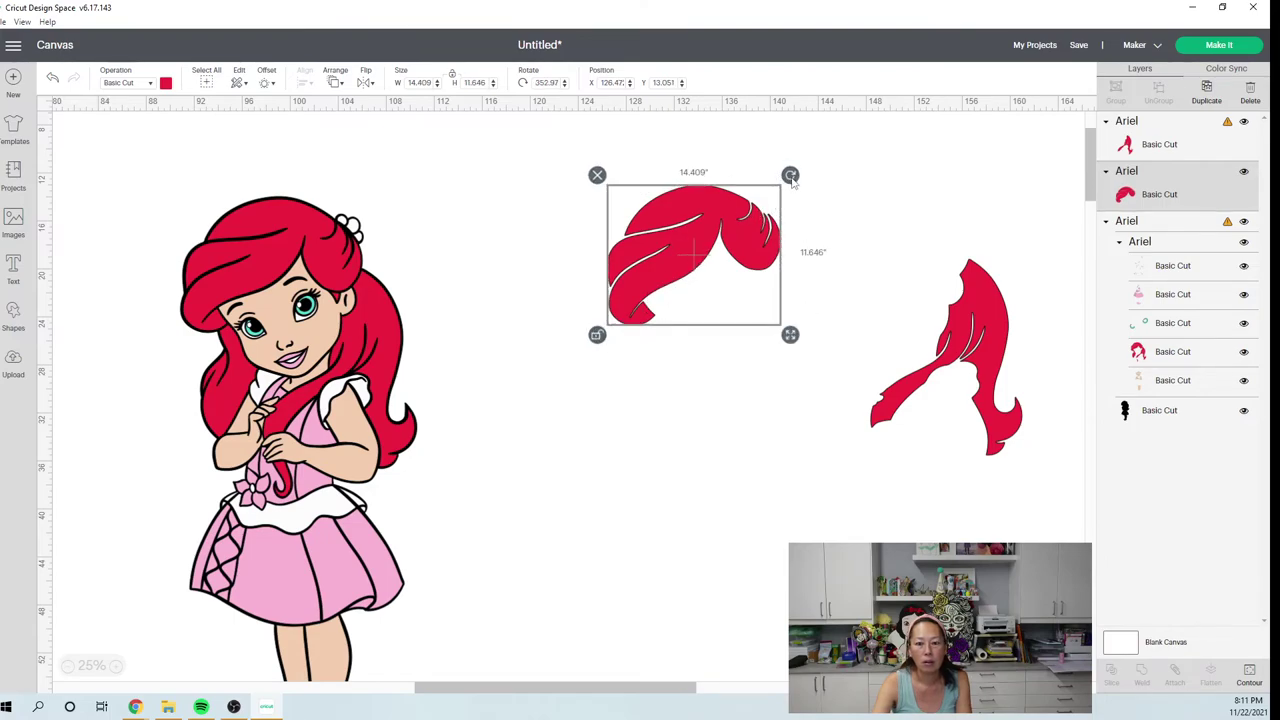
drag(793, 185, 791, 195)
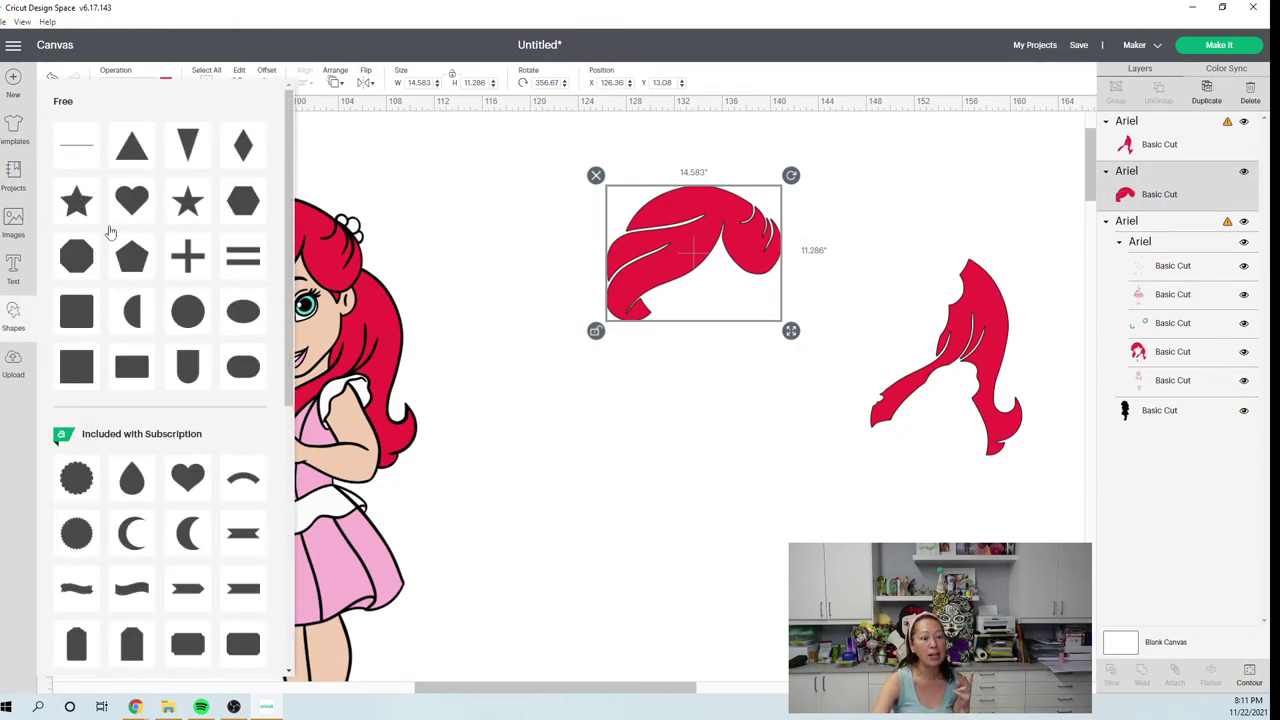
Add a square, enlarge it to about 10.4 inches, and place it over the thin side strand of the ponytail piece.
click(77, 365)
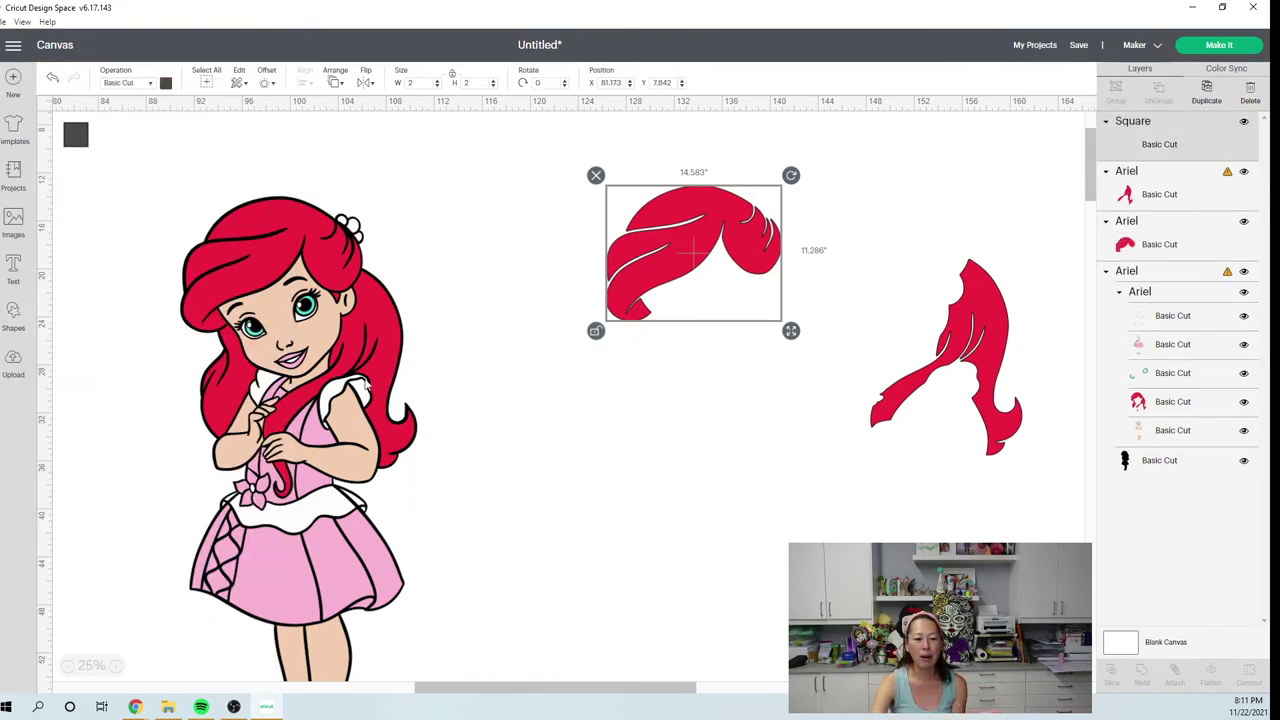
drag(83, 140, 695, 509)
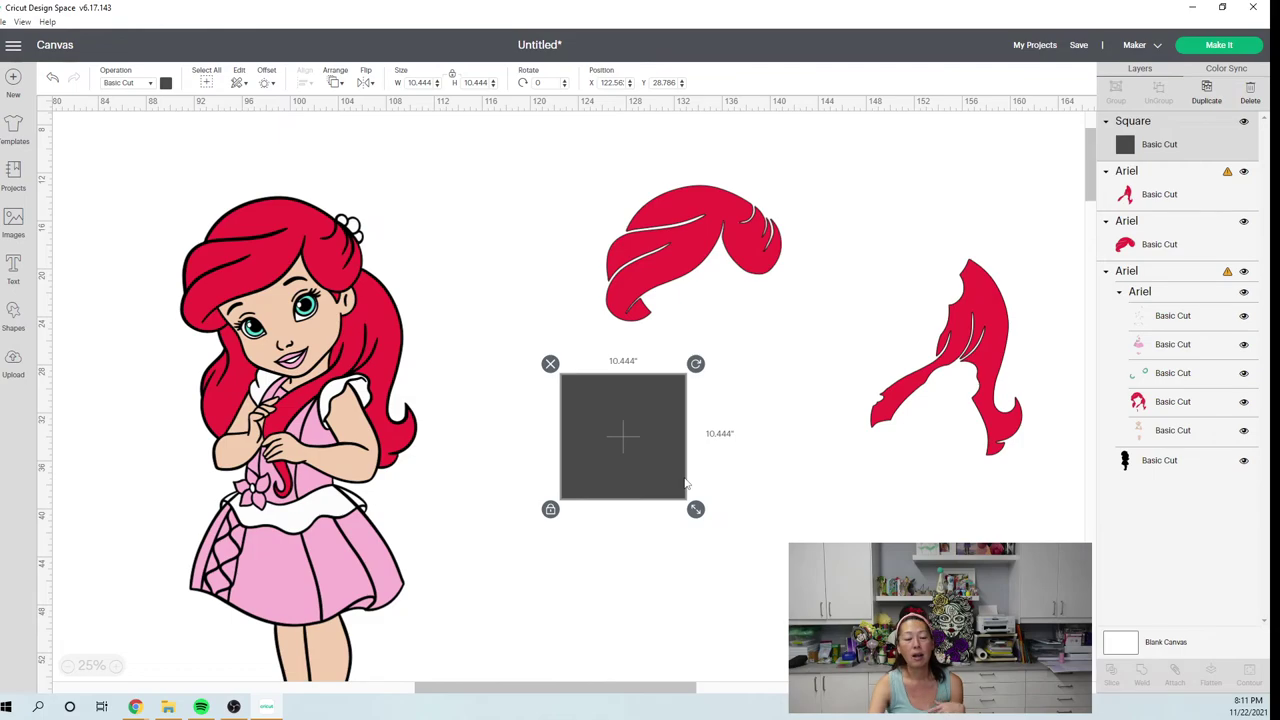
drag(606, 446, 850, 408)
Rotate the square to about 335.3°, align its edge across the base of the side strand, and slice the ponytail with it.
drag(937, 337, 900, 316)
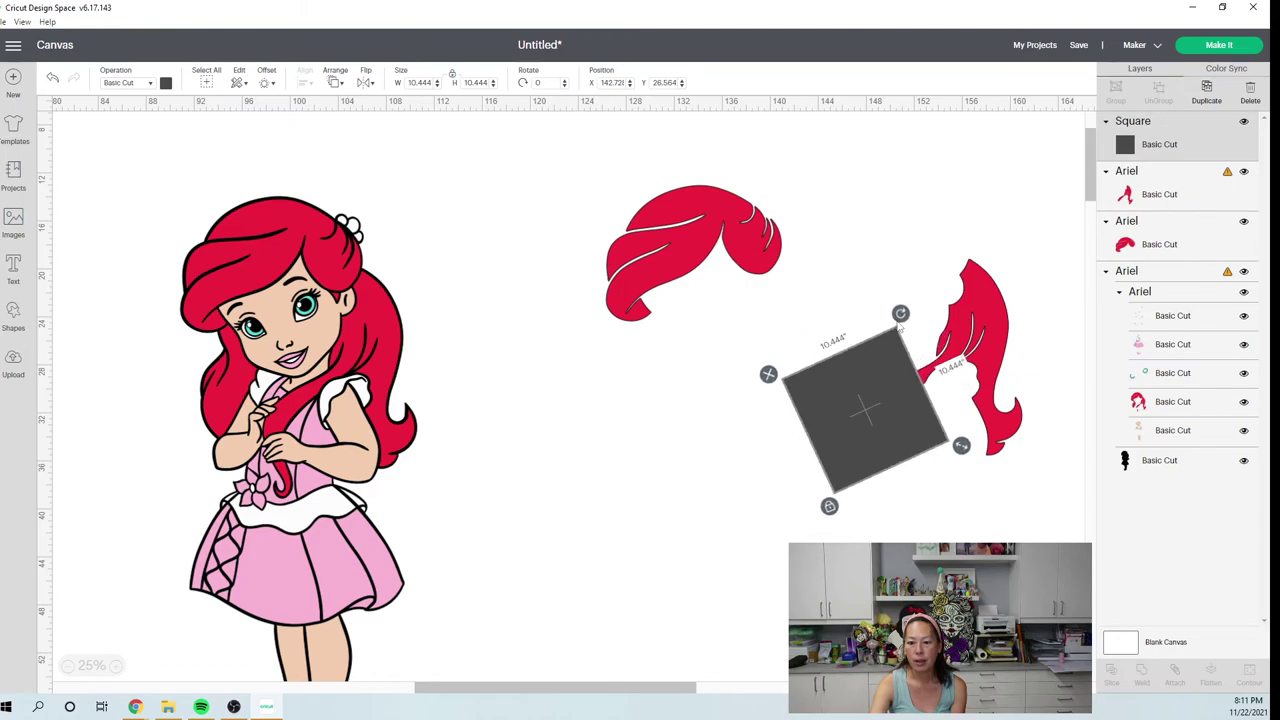
drag(918, 451, 918, 413)
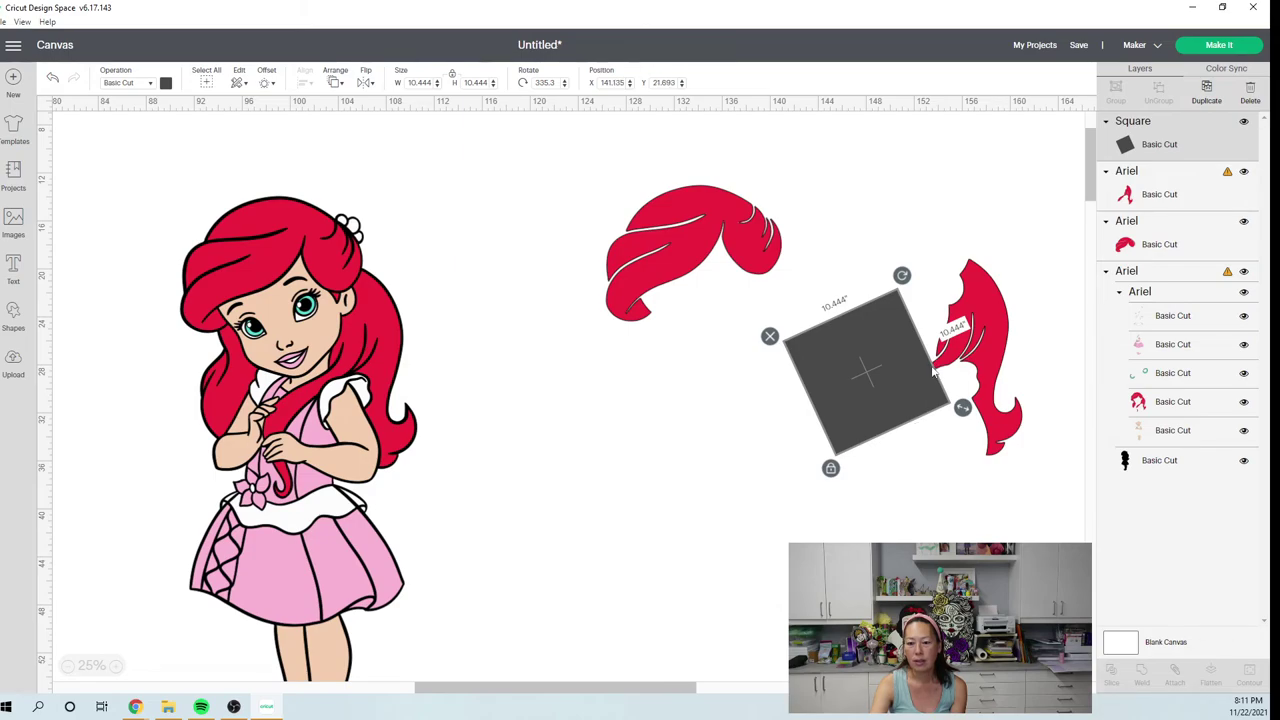
drag(1032, 511, 875, 327)
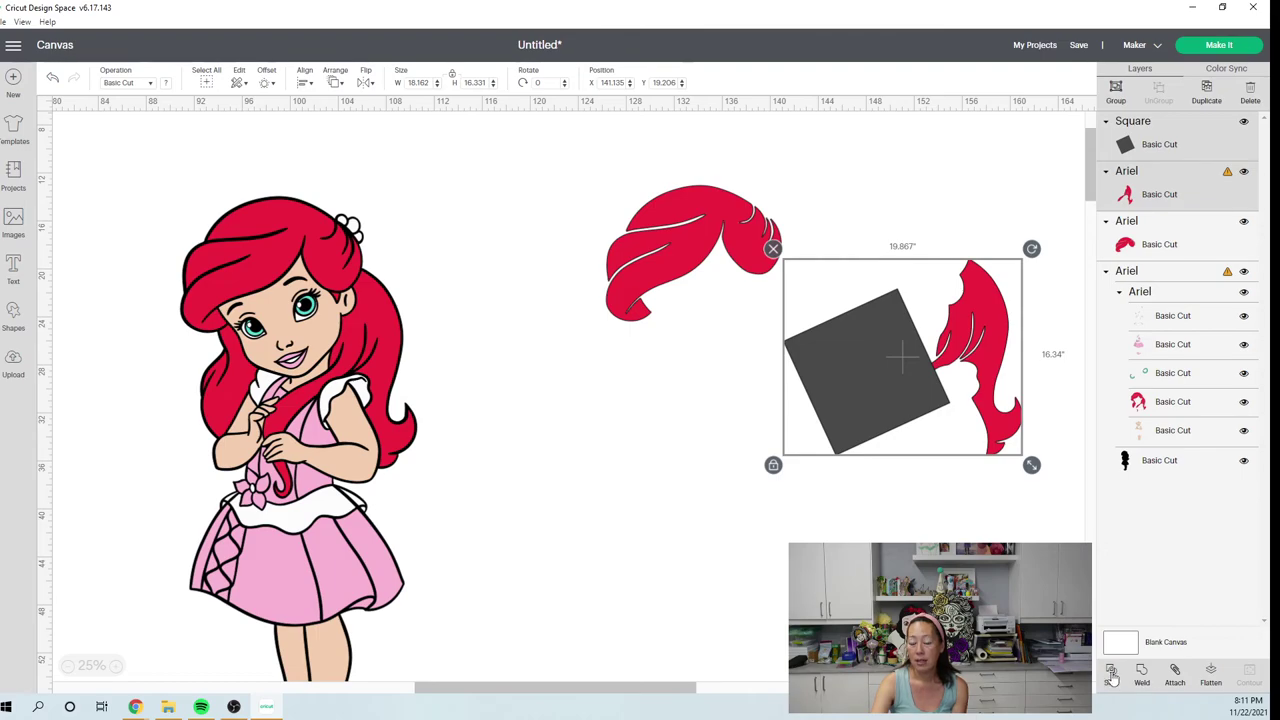
click(757, 587)
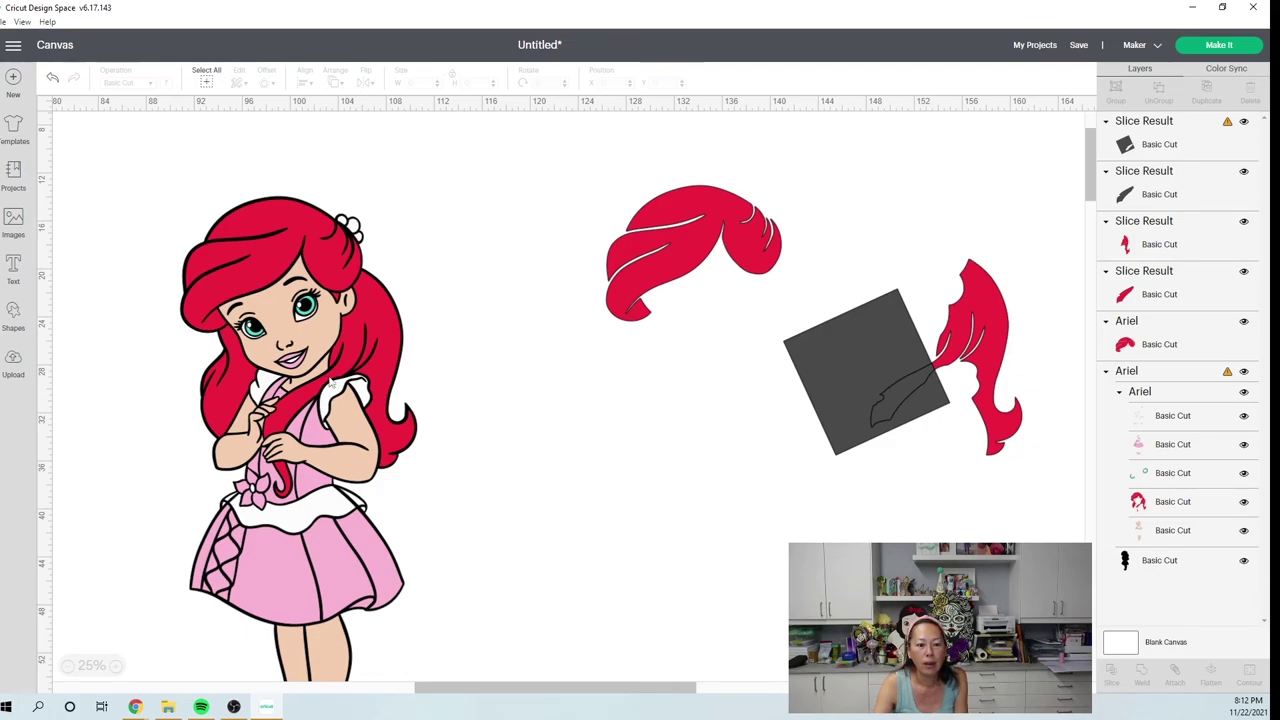
Delete both grey slice leftovers and move the cut red strand away from the ponytail.
drag(727, 479, 672, 484)
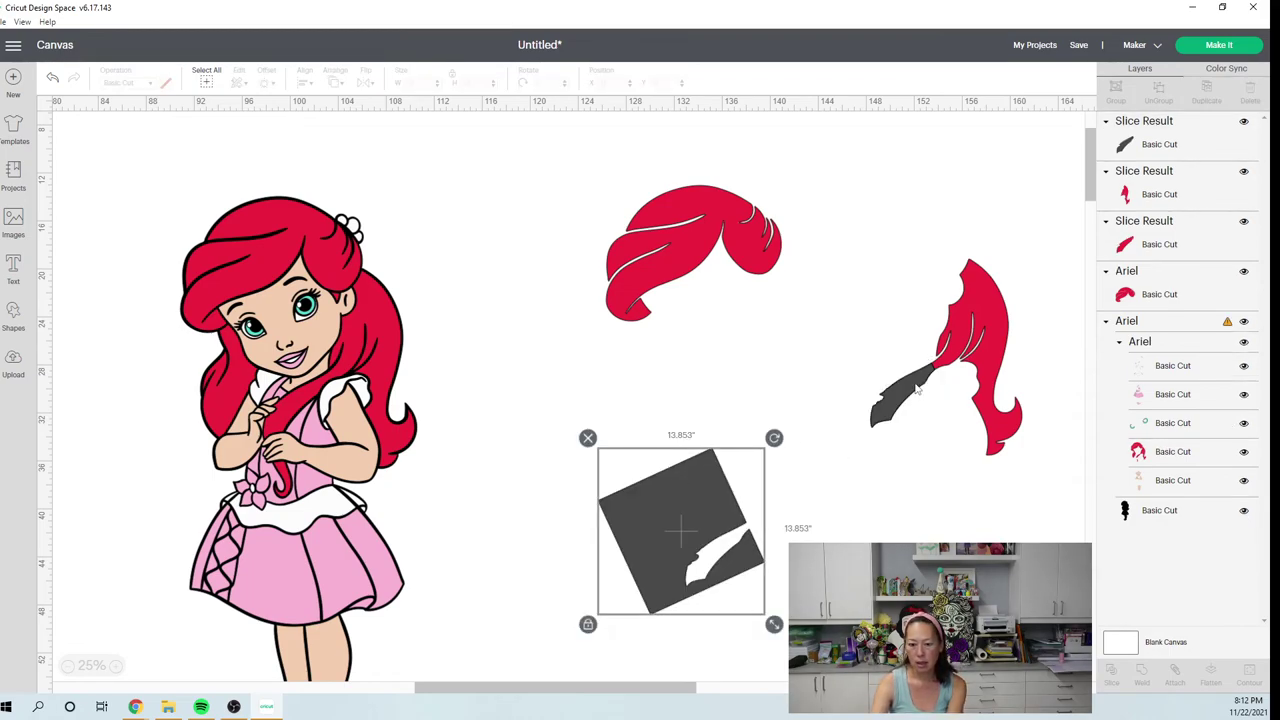
key(Delete)
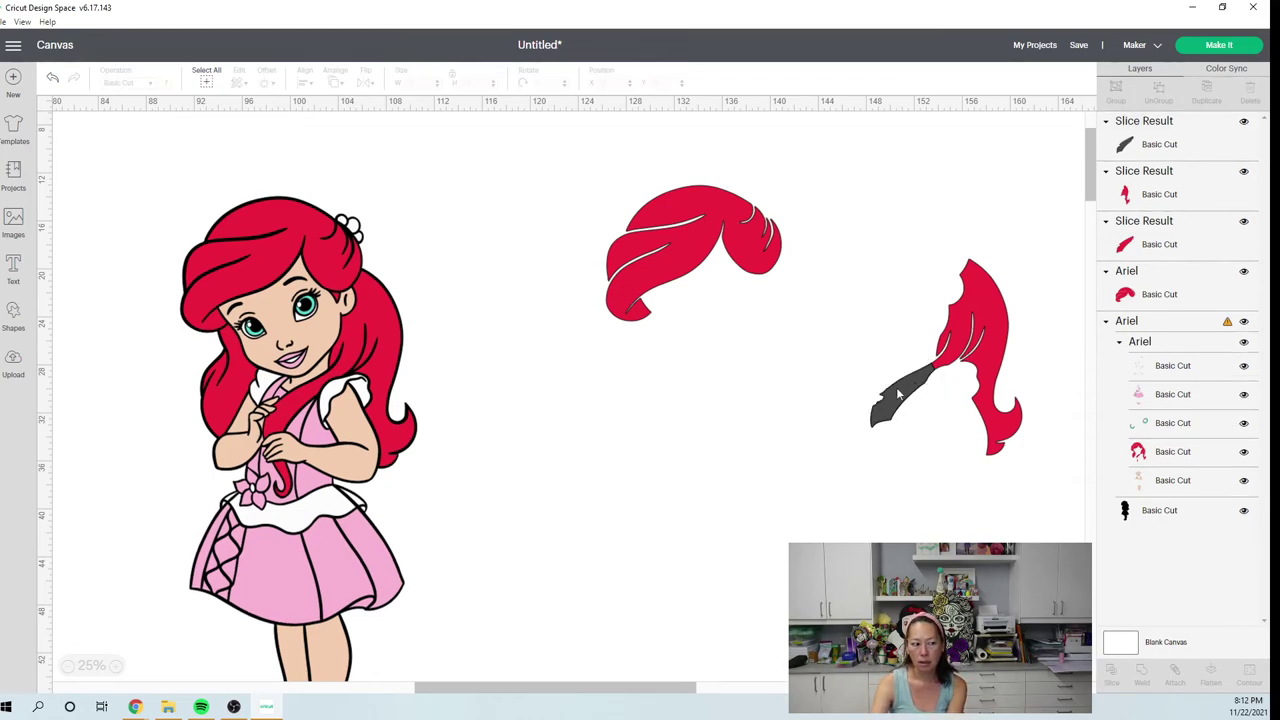
drag(896, 387, 772, 412)
key(Delete)
drag(896, 387, 786, 380)
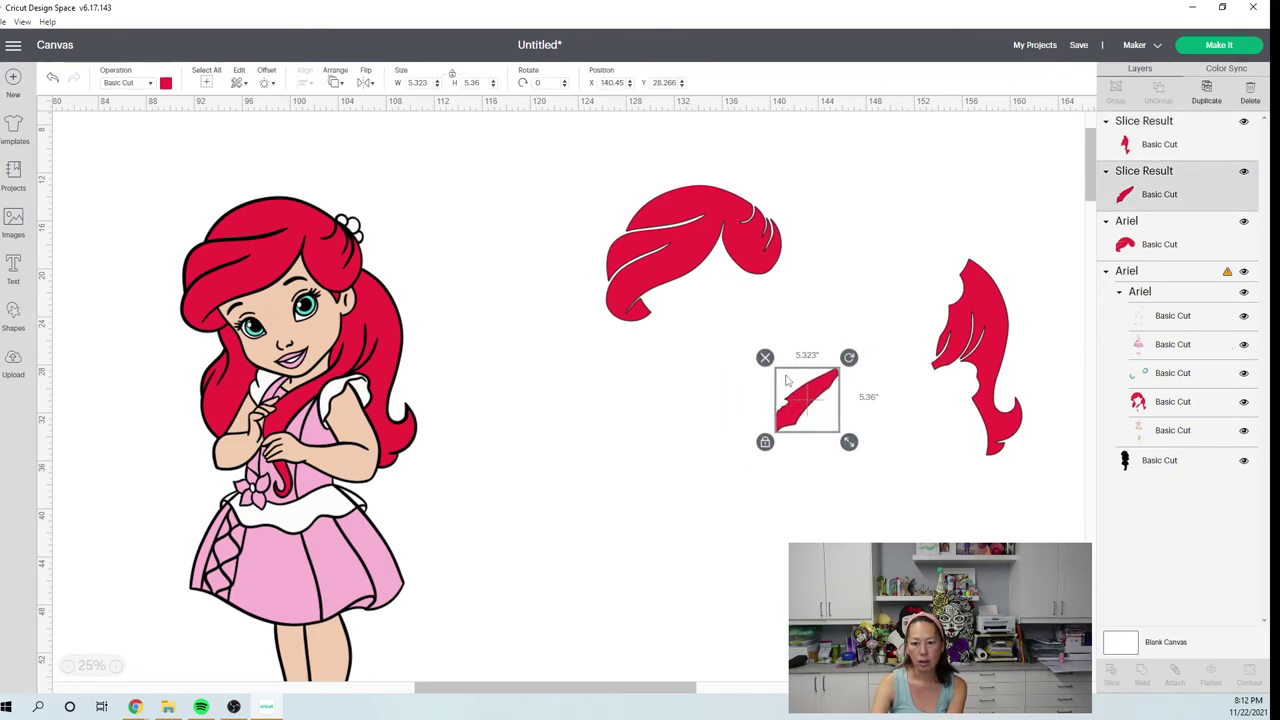
Move the remaining ponytail closer to the other hair pieces, unlock its proportions, and rotate it to about 321.4°.
click(981, 333)
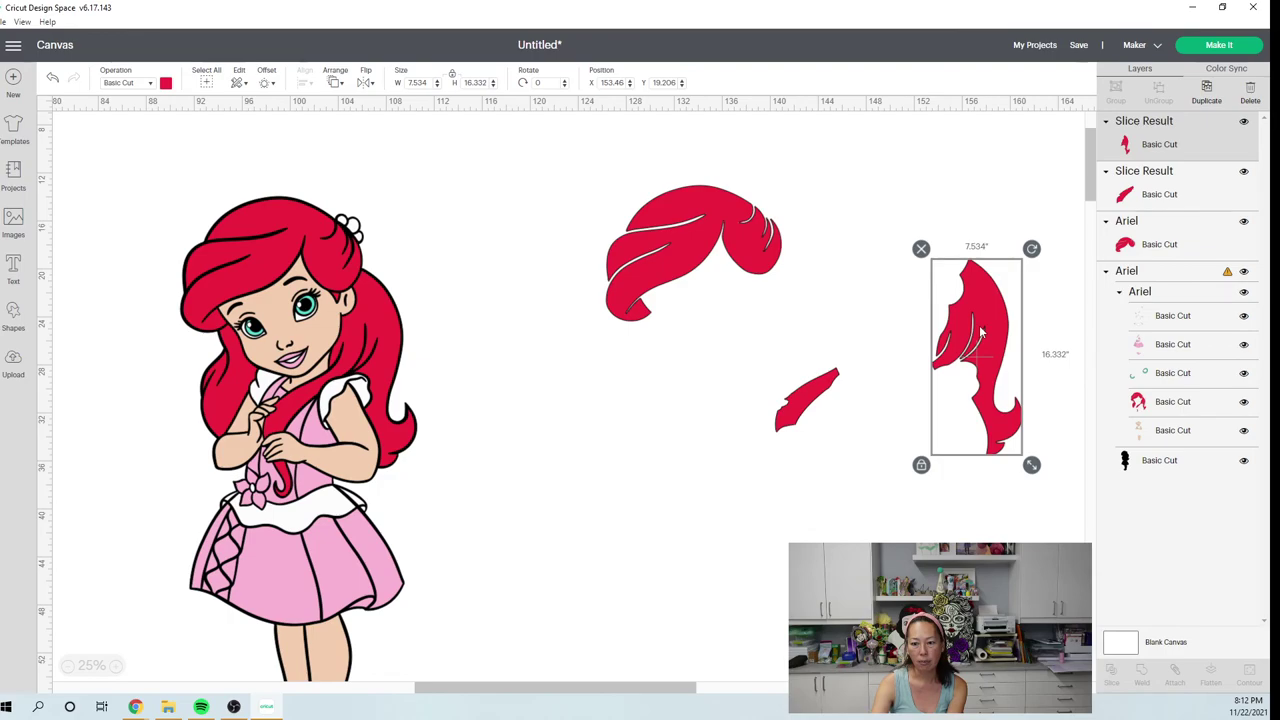
drag(981, 333, 933, 291)
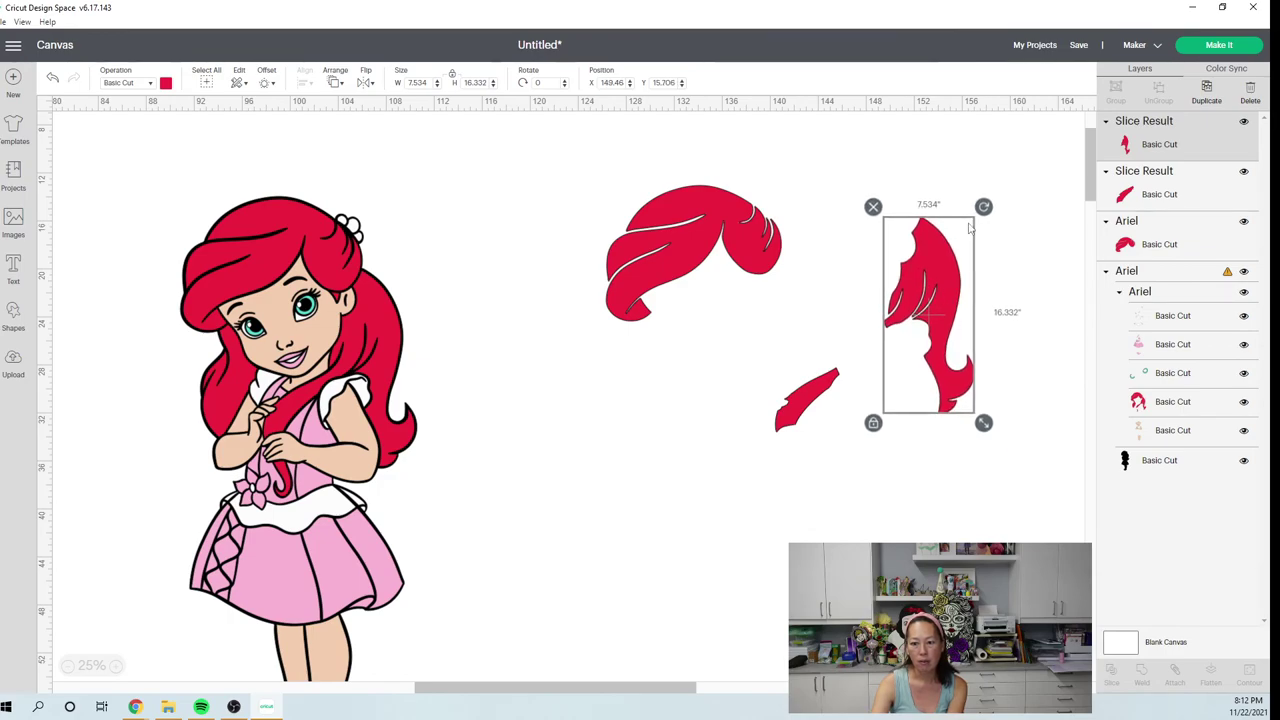
drag(984, 207, 921, 200)
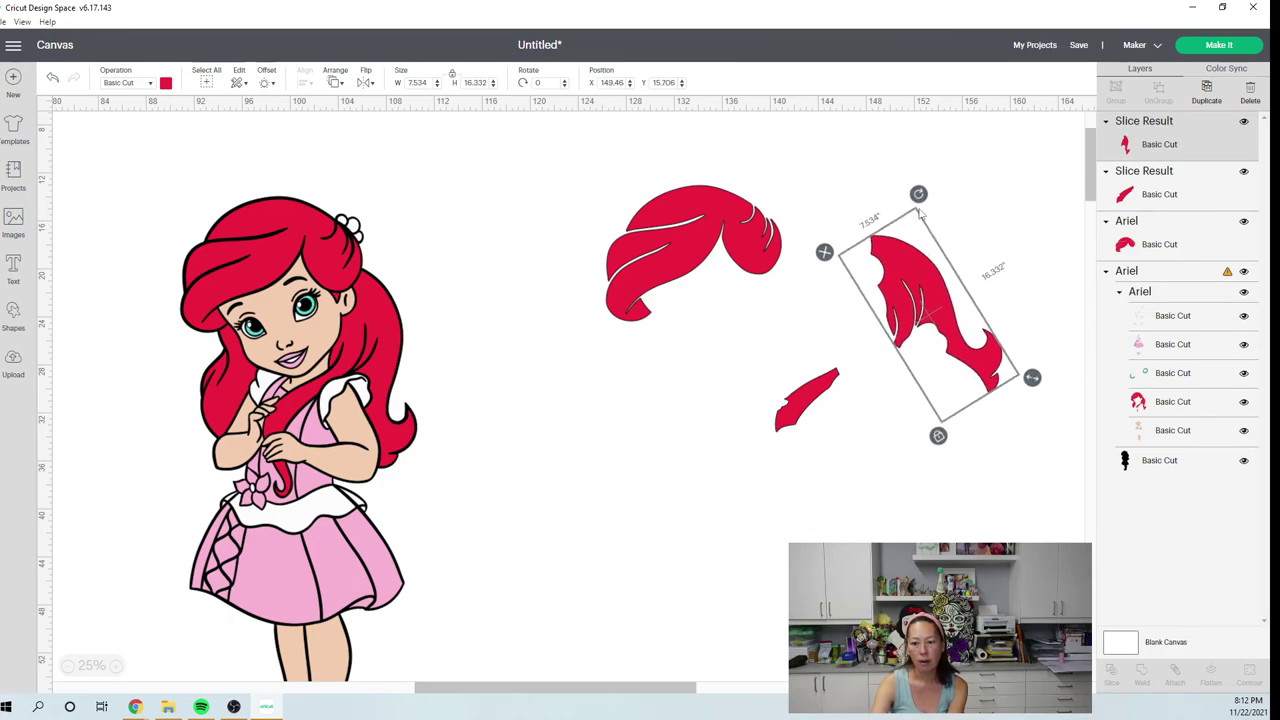
click(934, 437)
click(920, 370)
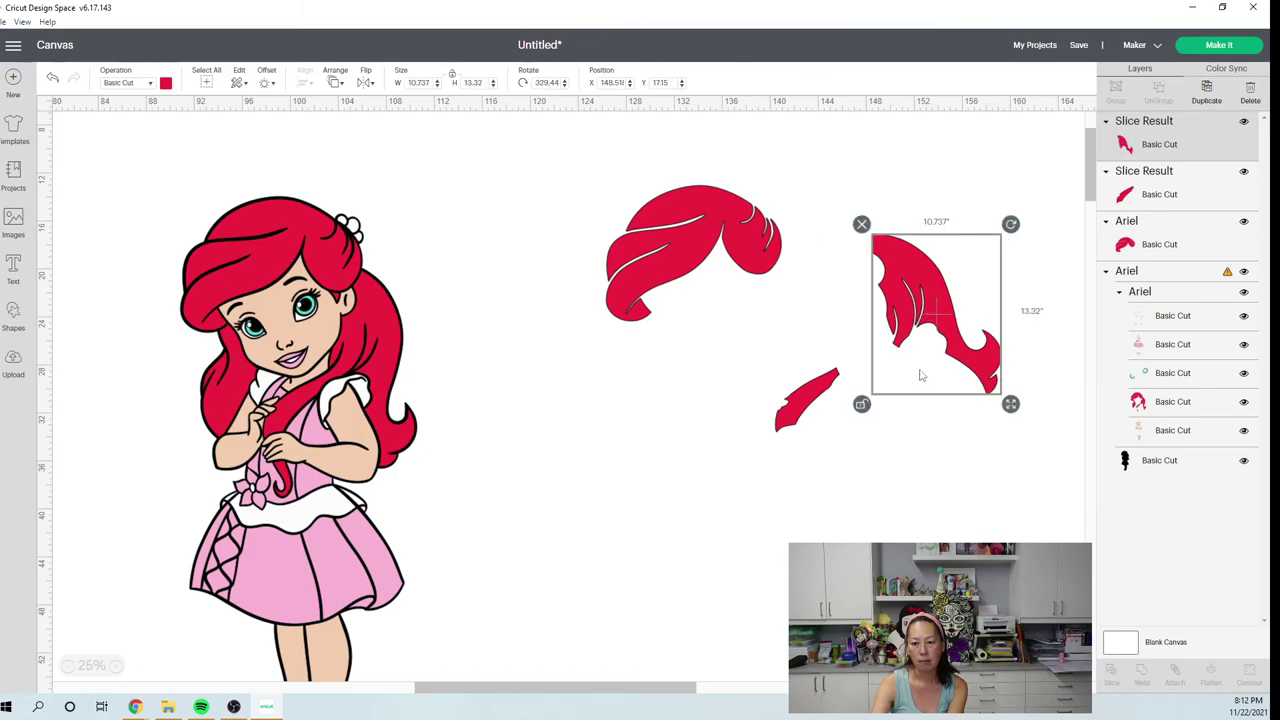
drag(1010, 224, 1022, 250)
click(990, 228)
click(965, 289)
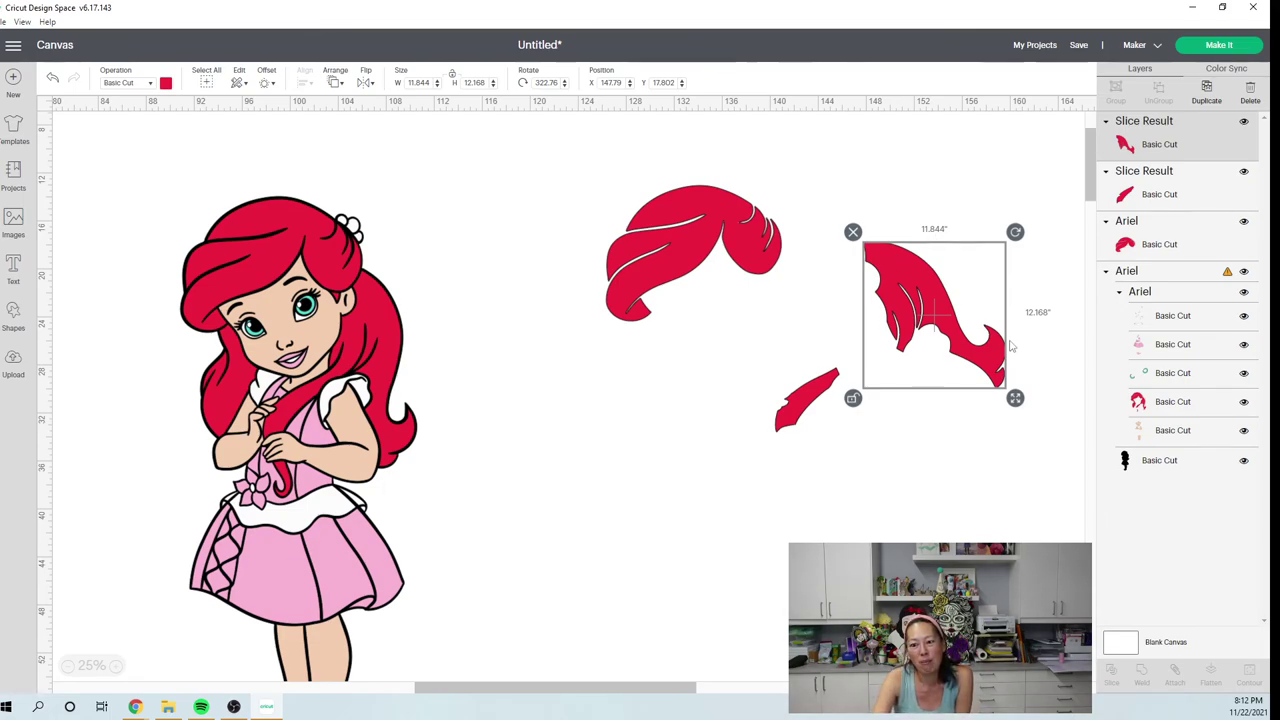
drag(1018, 240, 1016, 234)
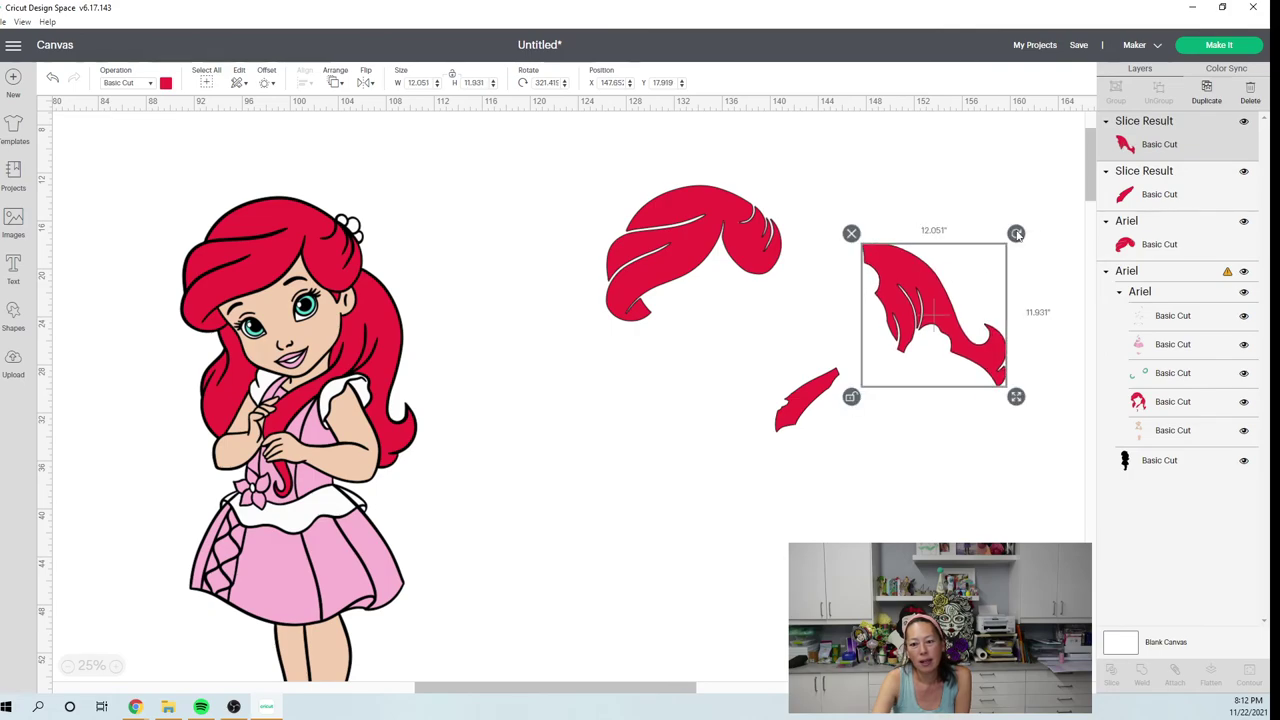